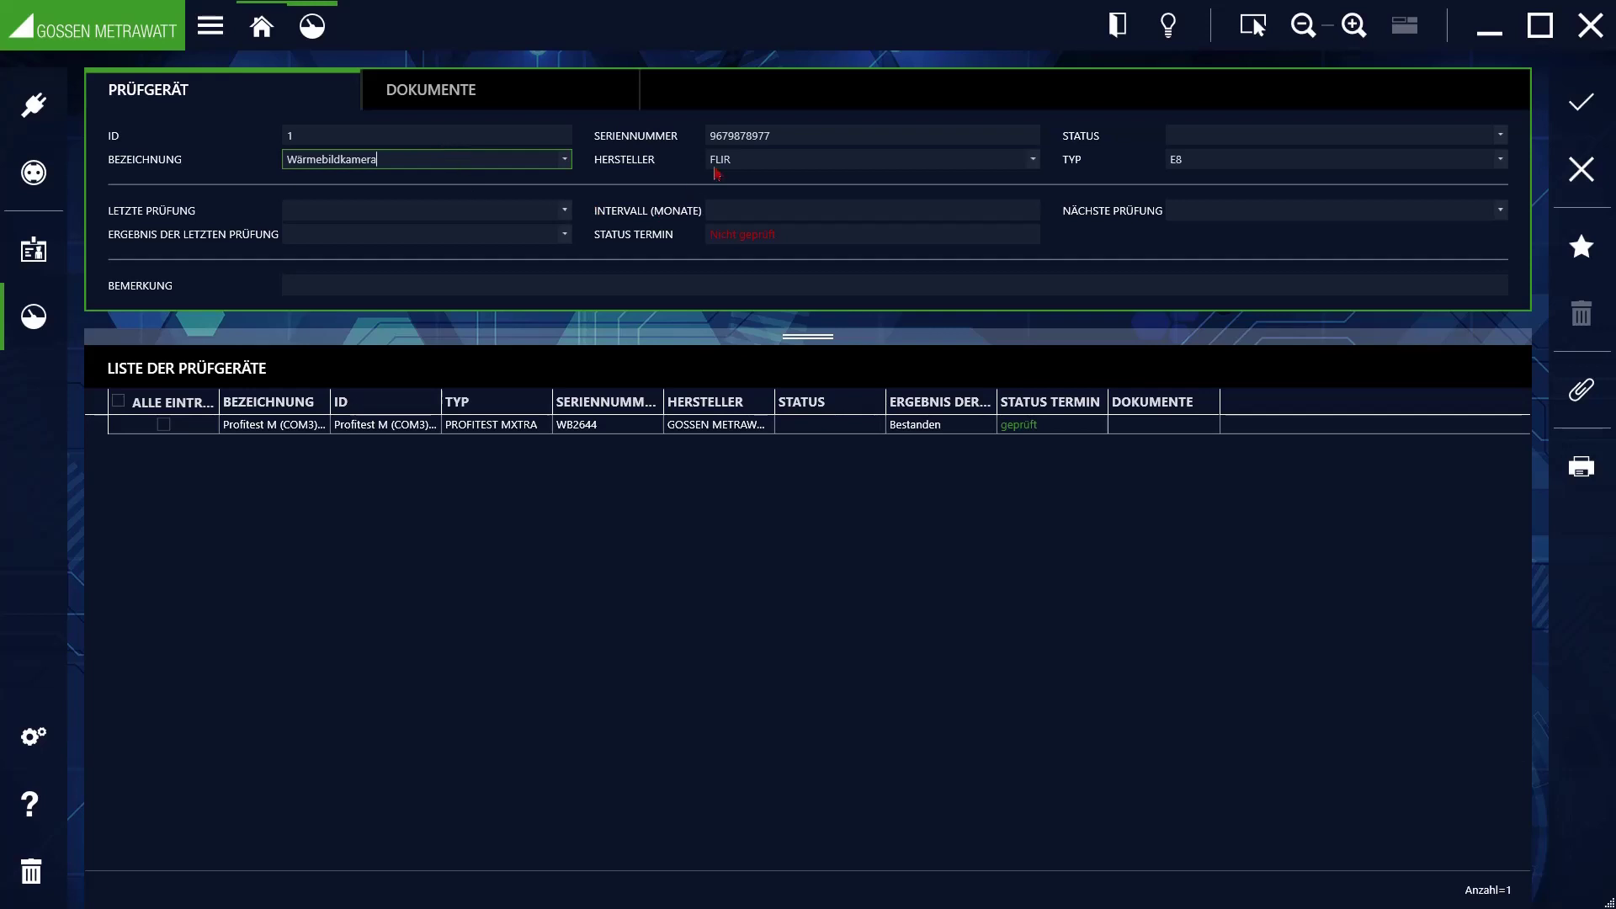
Step: Record the Wärmebildkamera's last inspection as 01.07.2020, interval 24 months and result Bestanden, and save the device
{"action": "left_click", "coordinate": [751, 160]}
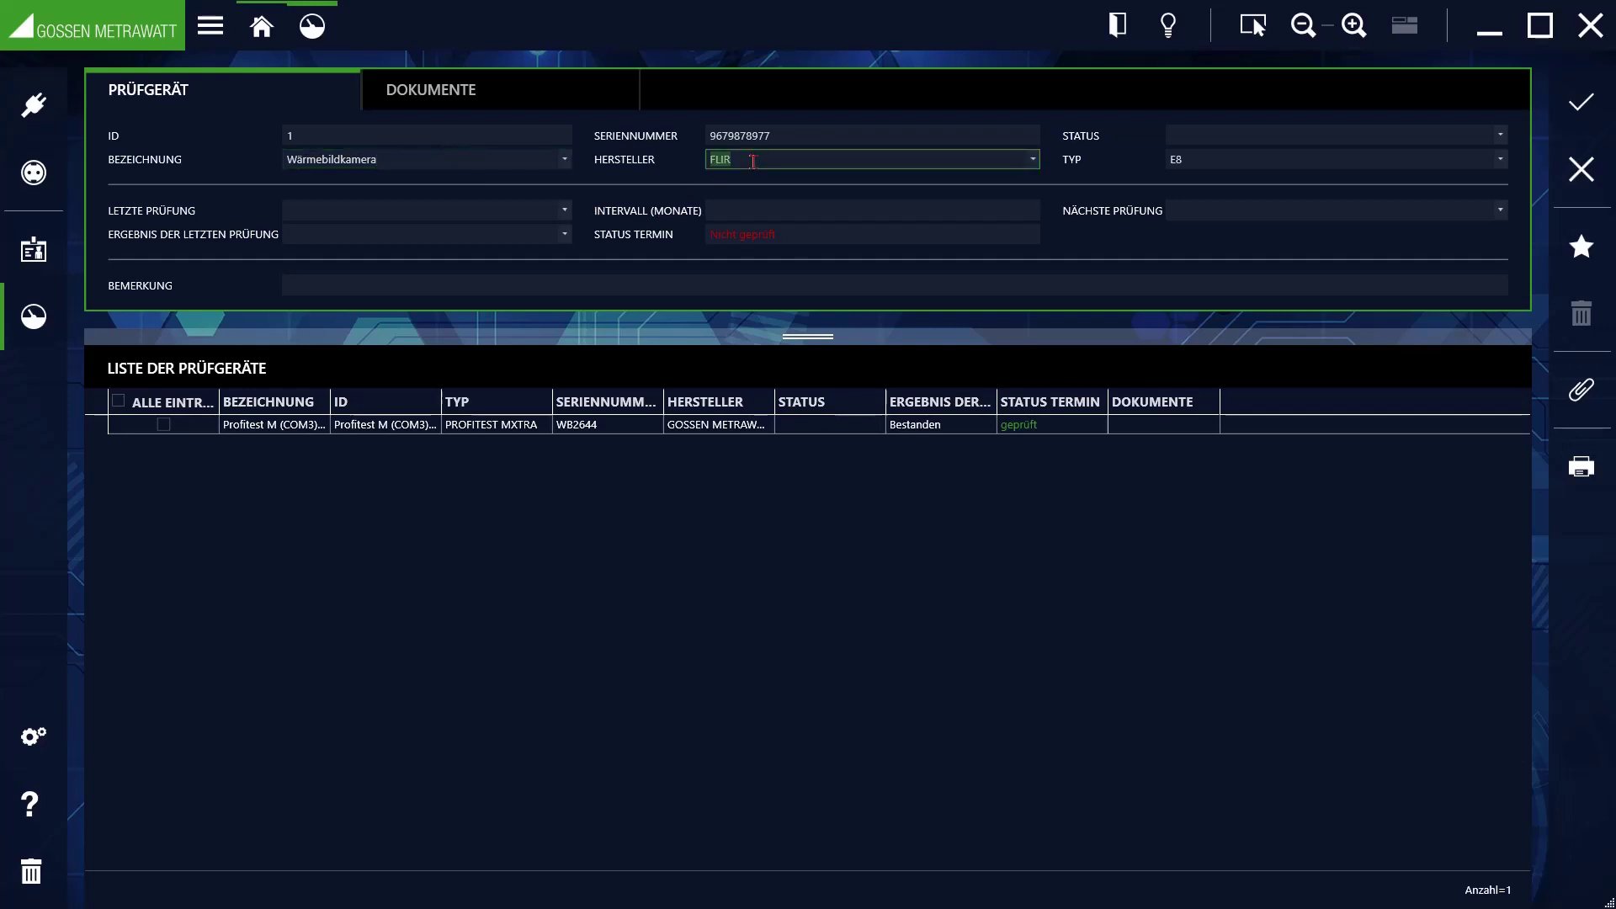
{"action": "left_click", "coordinate": [567, 213]}
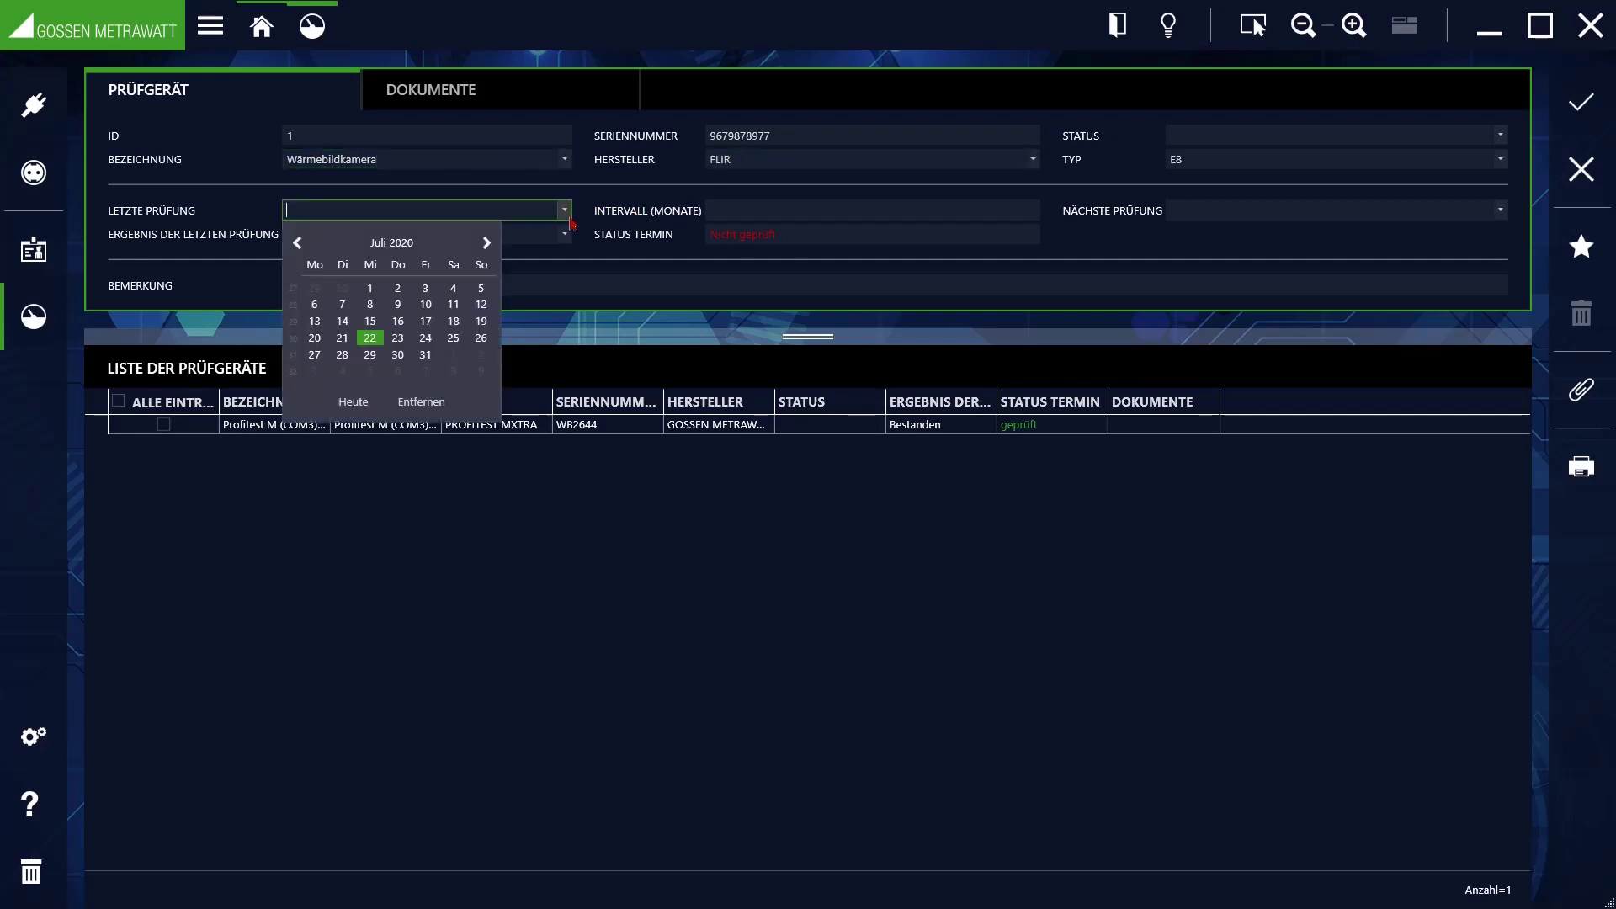
{"action": "left_click", "coordinate": [369, 295]}
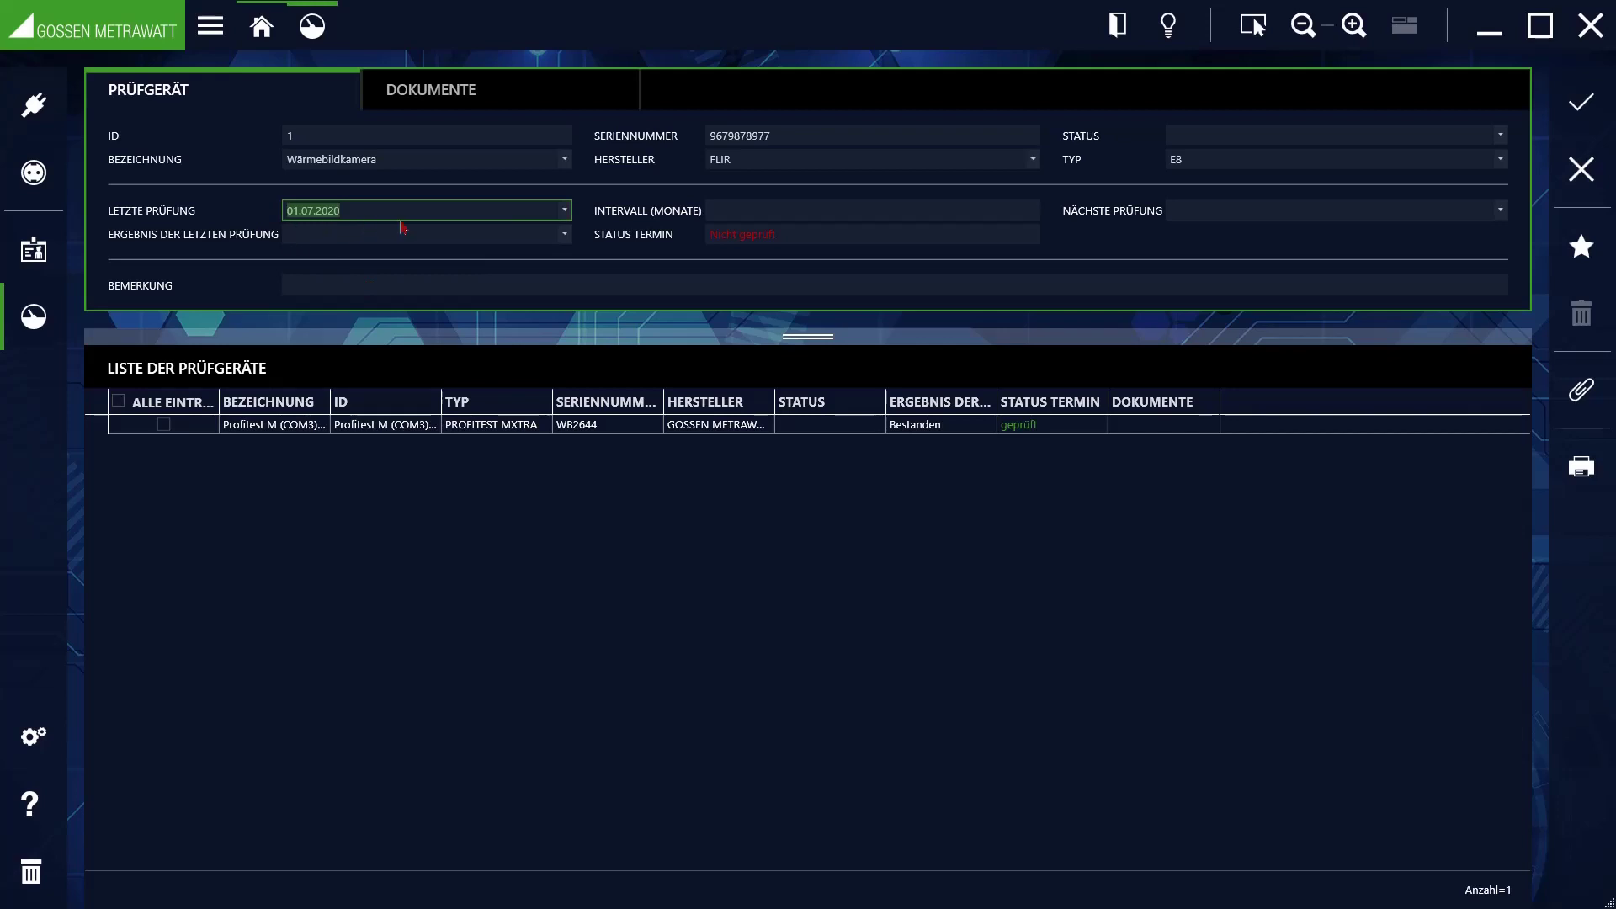
{"action": "left_click", "coordinate": [790, 208]}
{"action": "type", "text": "24"}
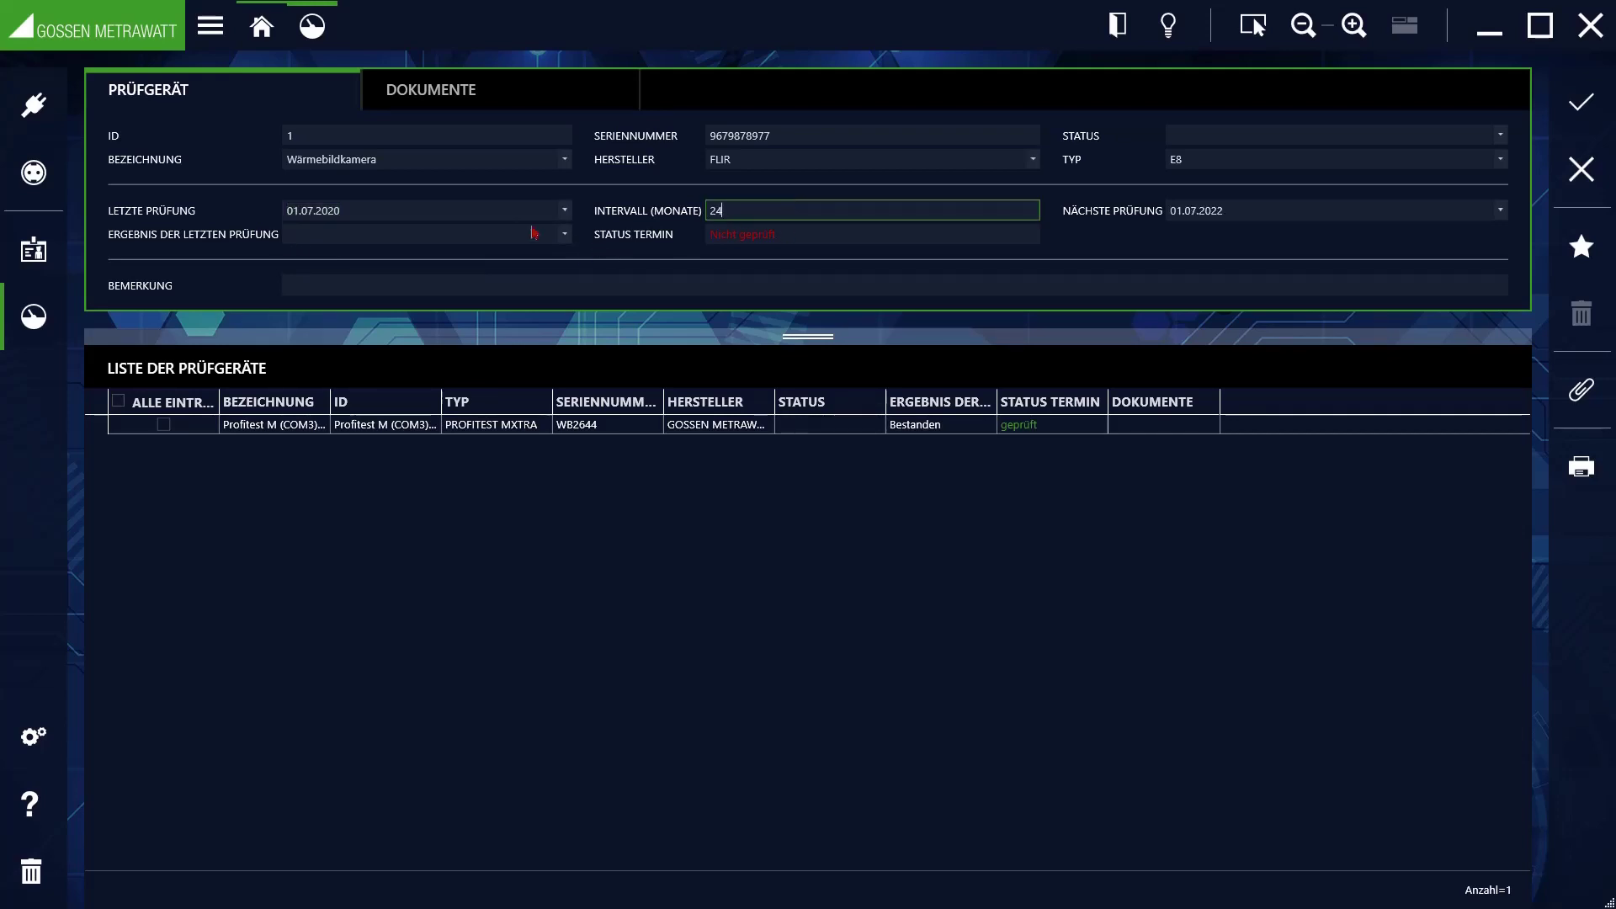
{"action": "left_click", "coordinate": [563, 235]}
{"action": "left_click", "coordinate": [464, 295]}
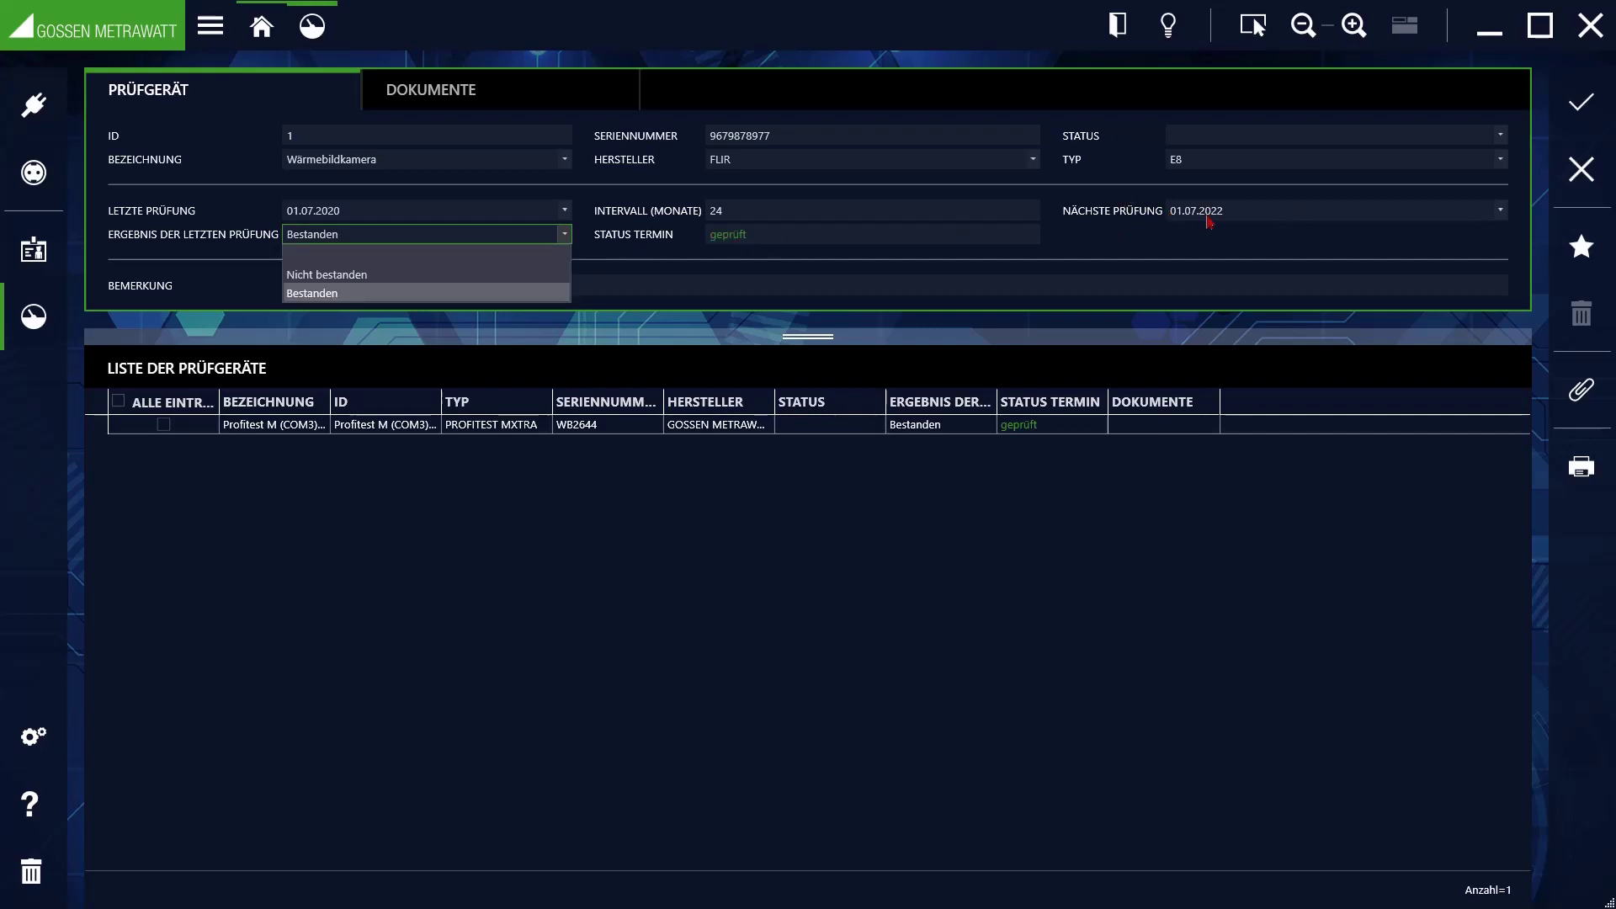
{"action": "left_click", "coordinate": [1582, 103]}
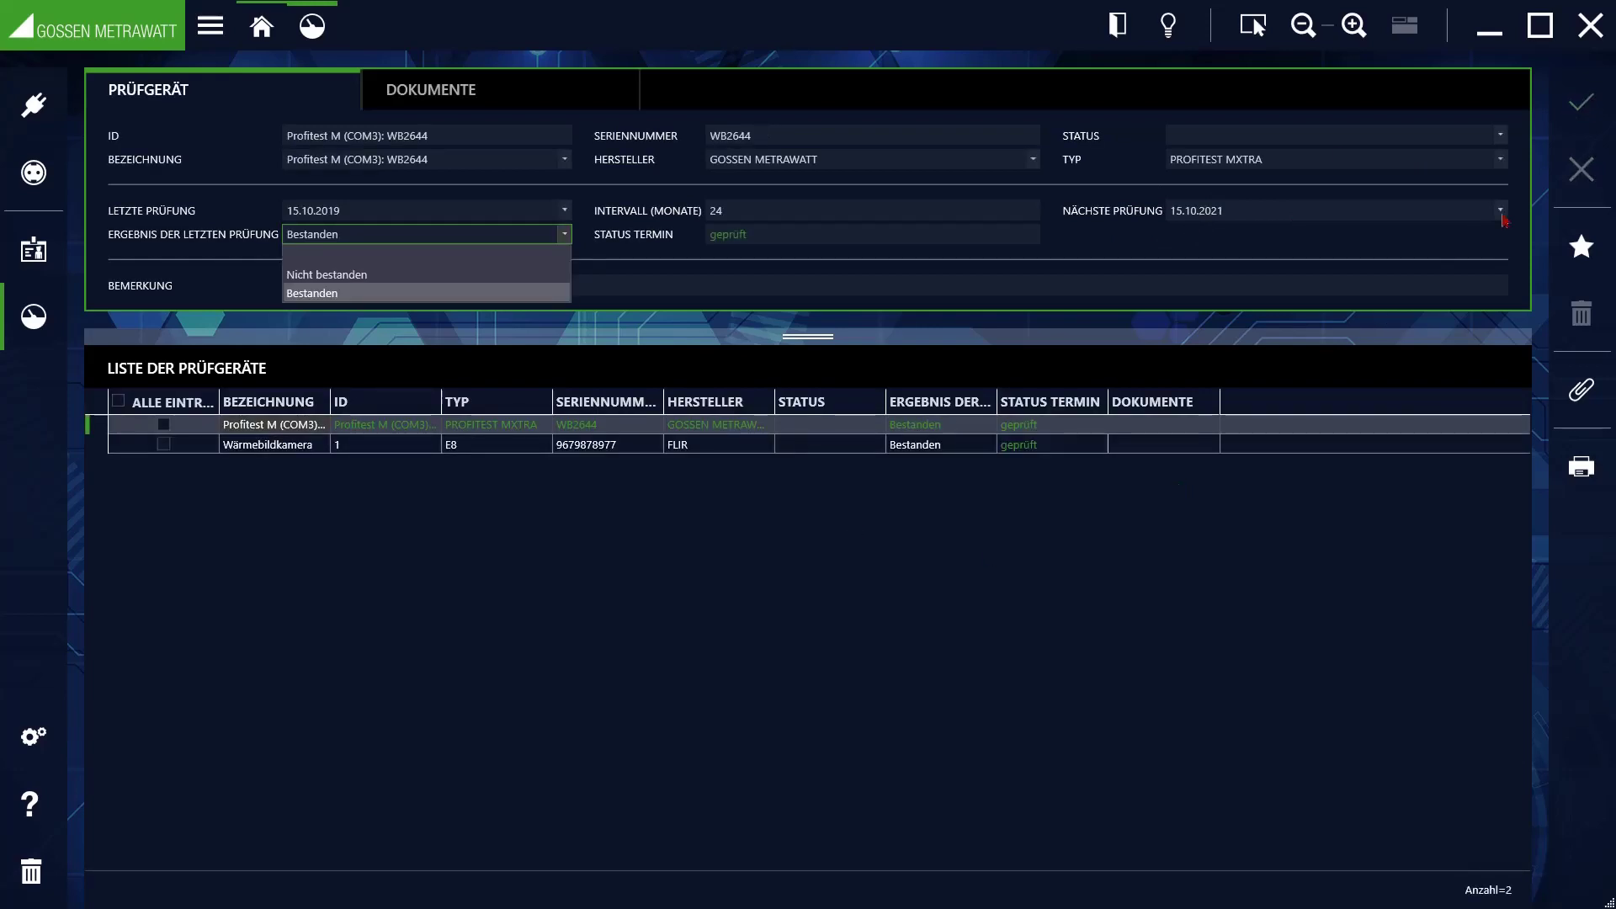
Step: Add a test device with ID 2, designation Sichtprüfung, serial number 0 and type 0, and save it
{"action": "left_click", "coordinate": [1584, 254]}
{"action": "left_click", "coordinate": [1583, 251]}
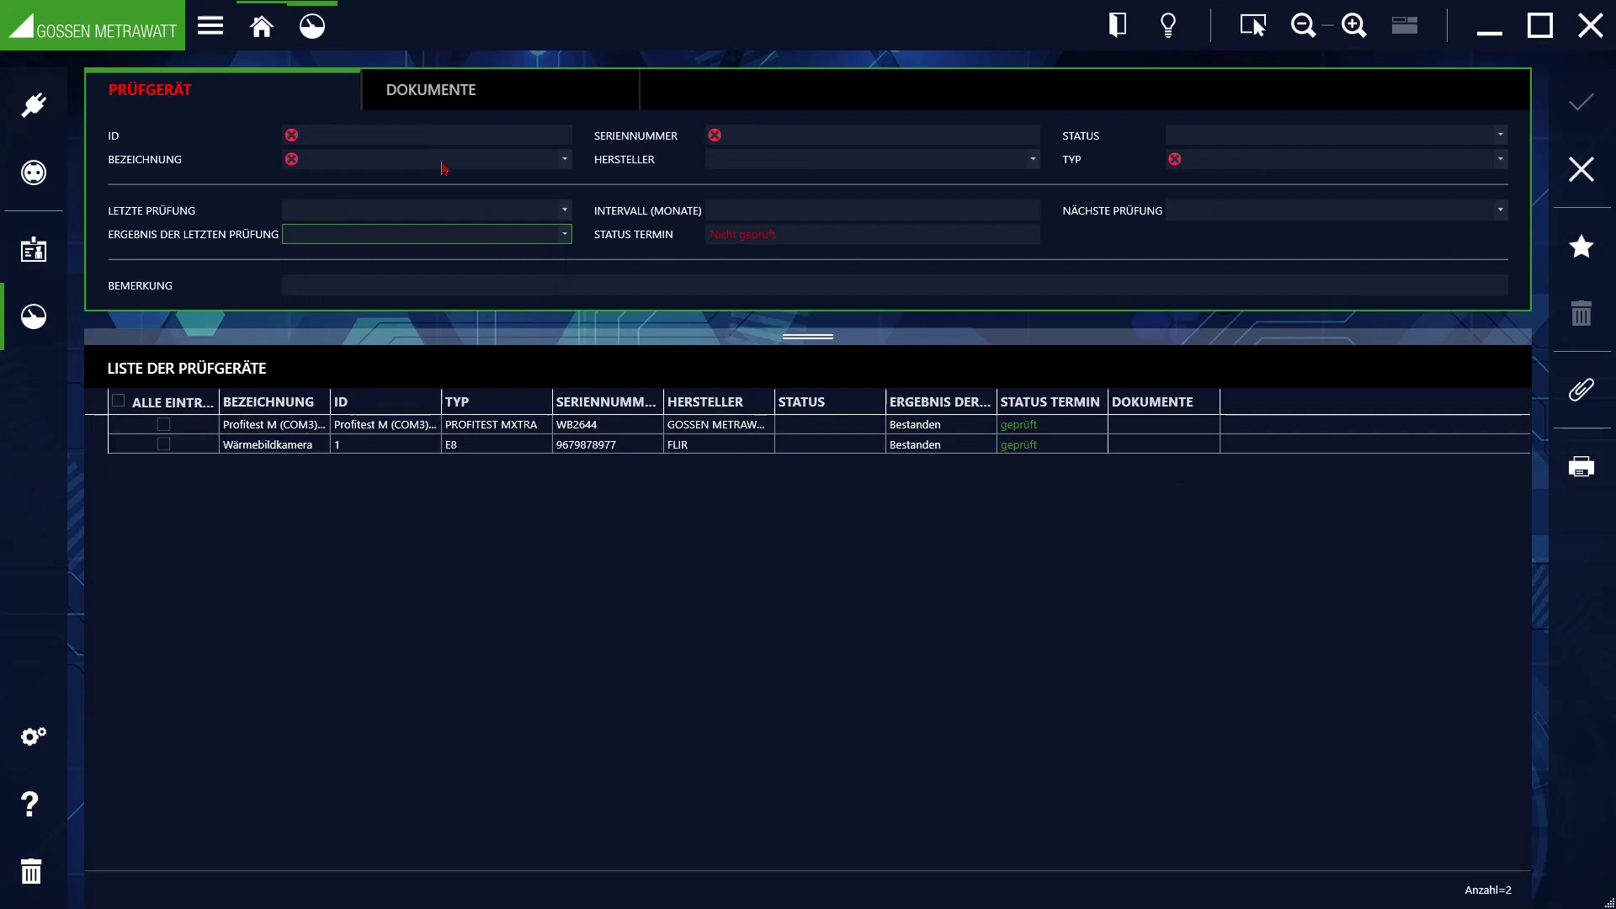
{"action": "left_click", "coordinate": [439, 135]}
{"action": "type", "text": "2"}
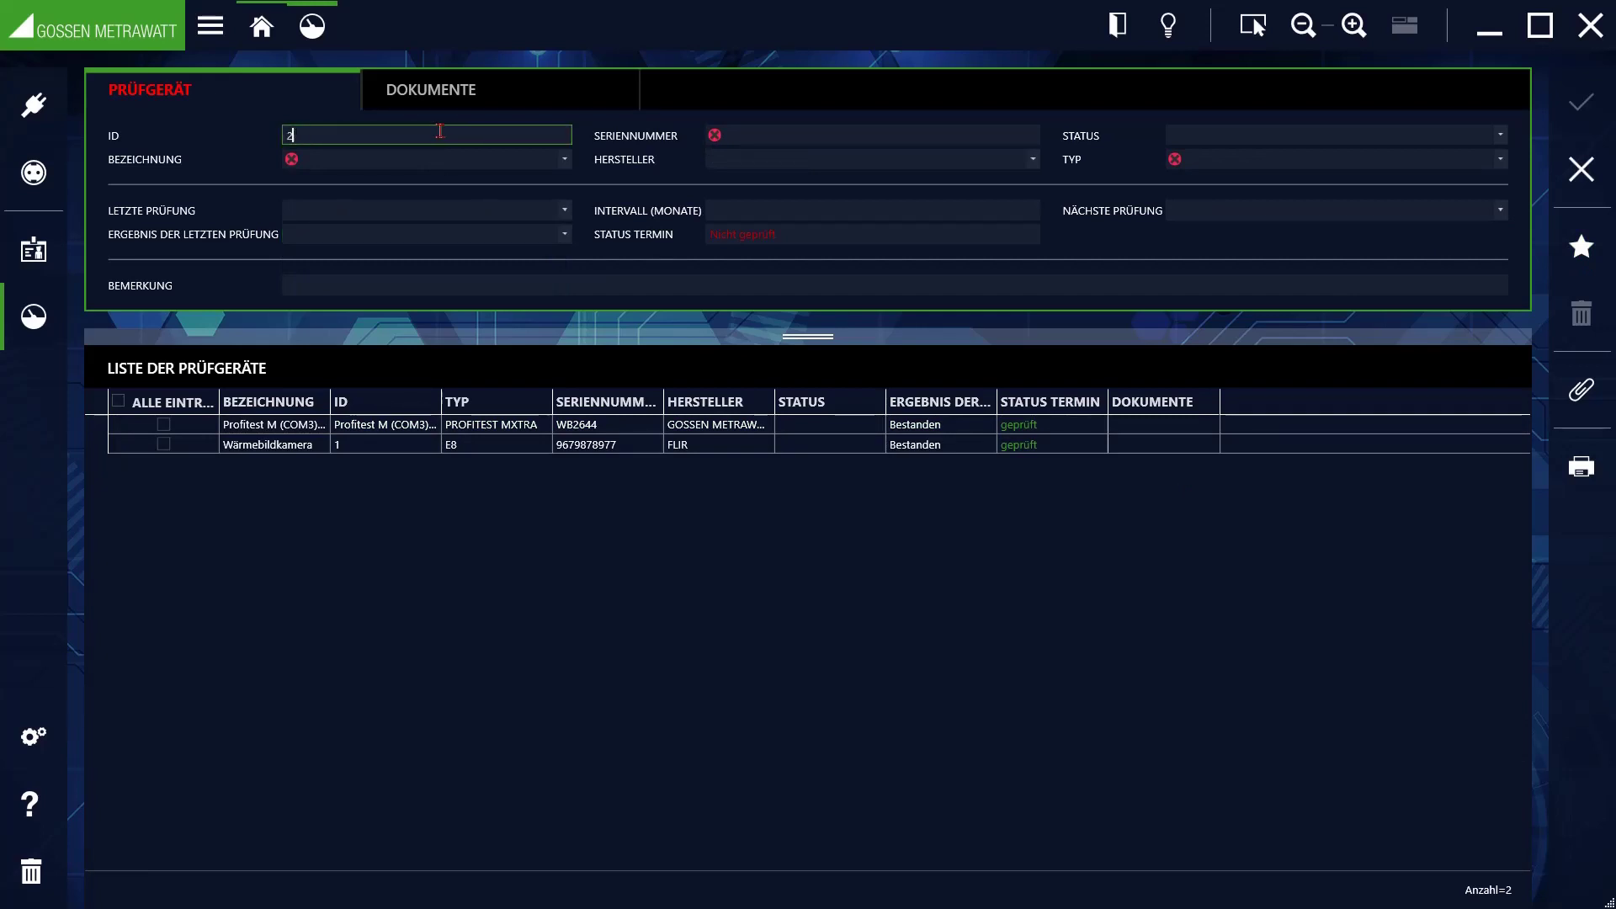
{"action": "left_click", "coordinate": [428, 167]}
{"action": "type", "text": "S"}
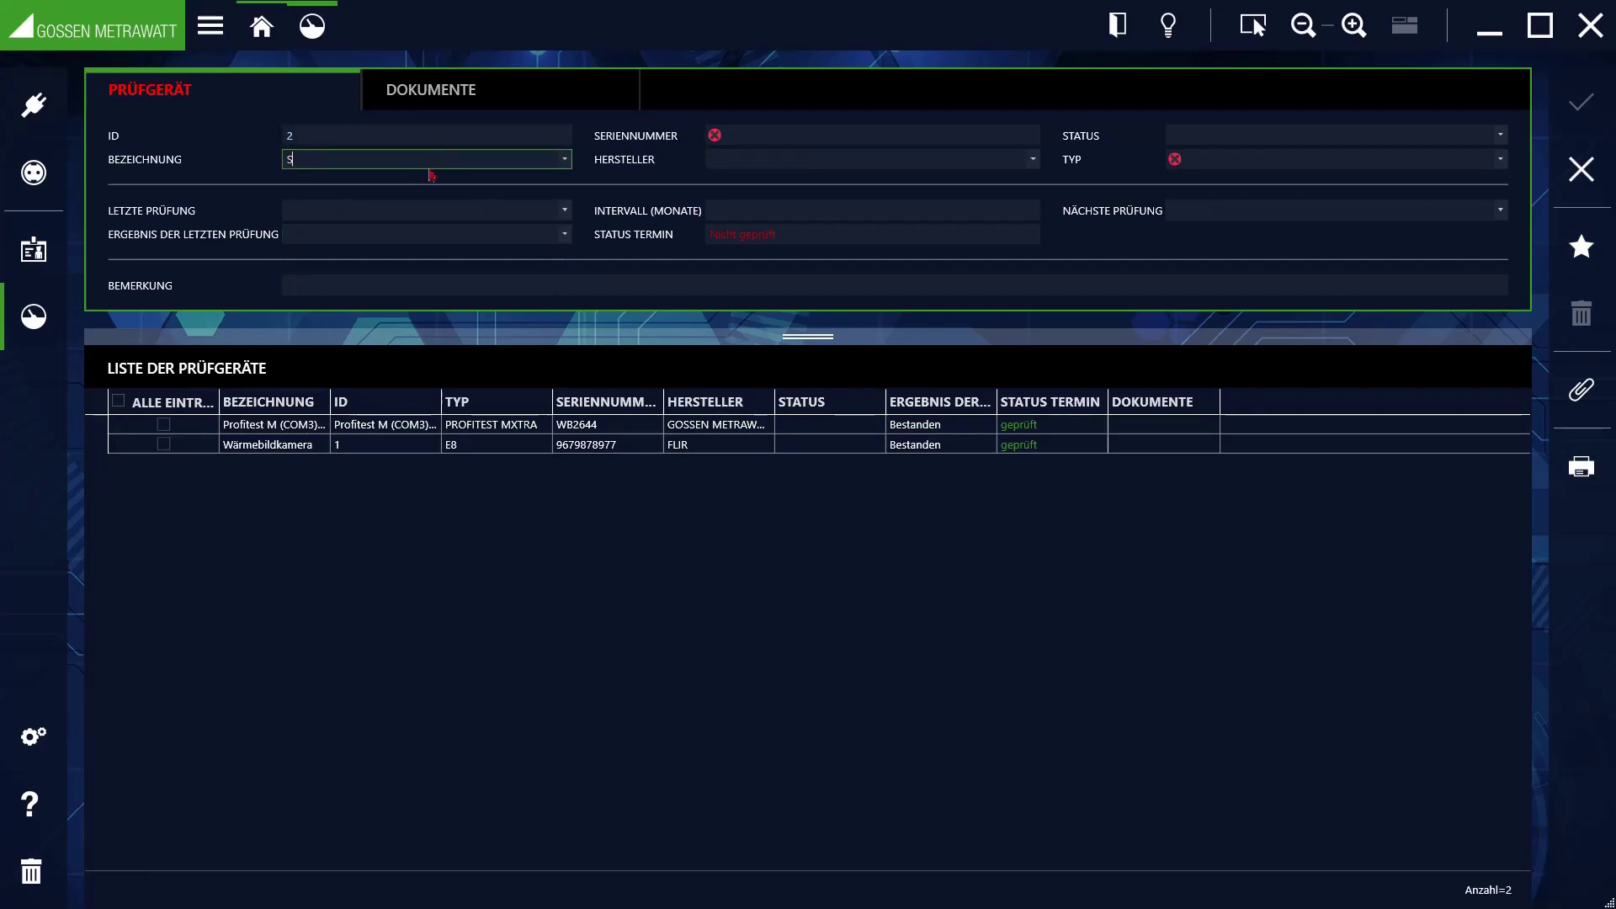
{"action": "type", "text": "ichtprüfung"}
{"action": "left_click", "coordinate": [830, 135]}
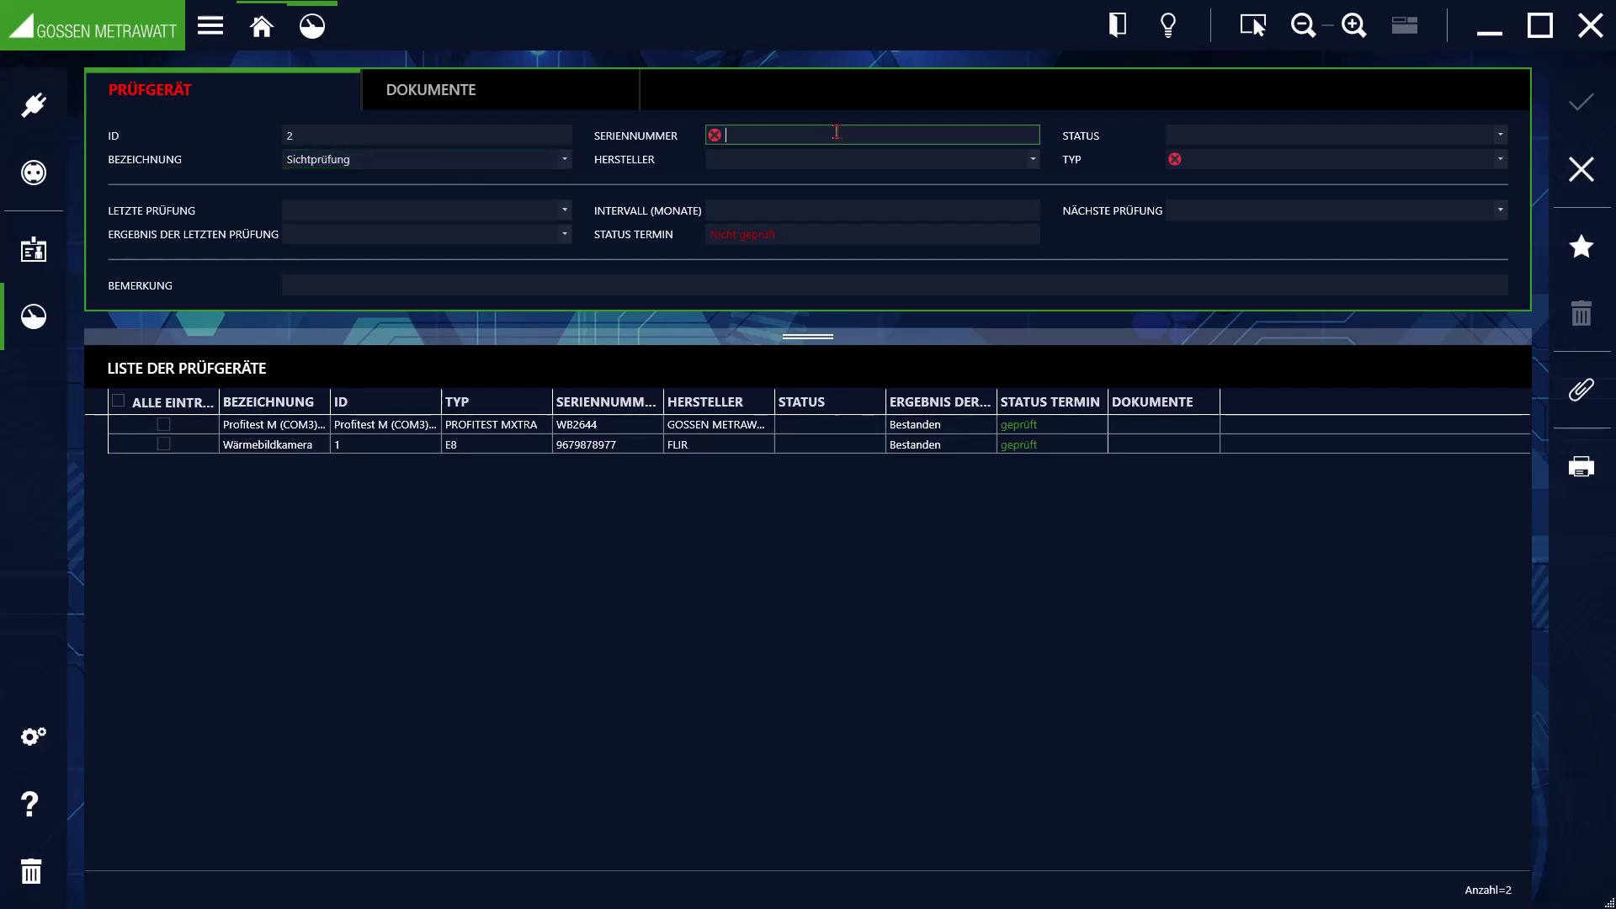
{"action": "type", "text": "0"}
{"action": "left_click", "coordinate": [1234, 158]}
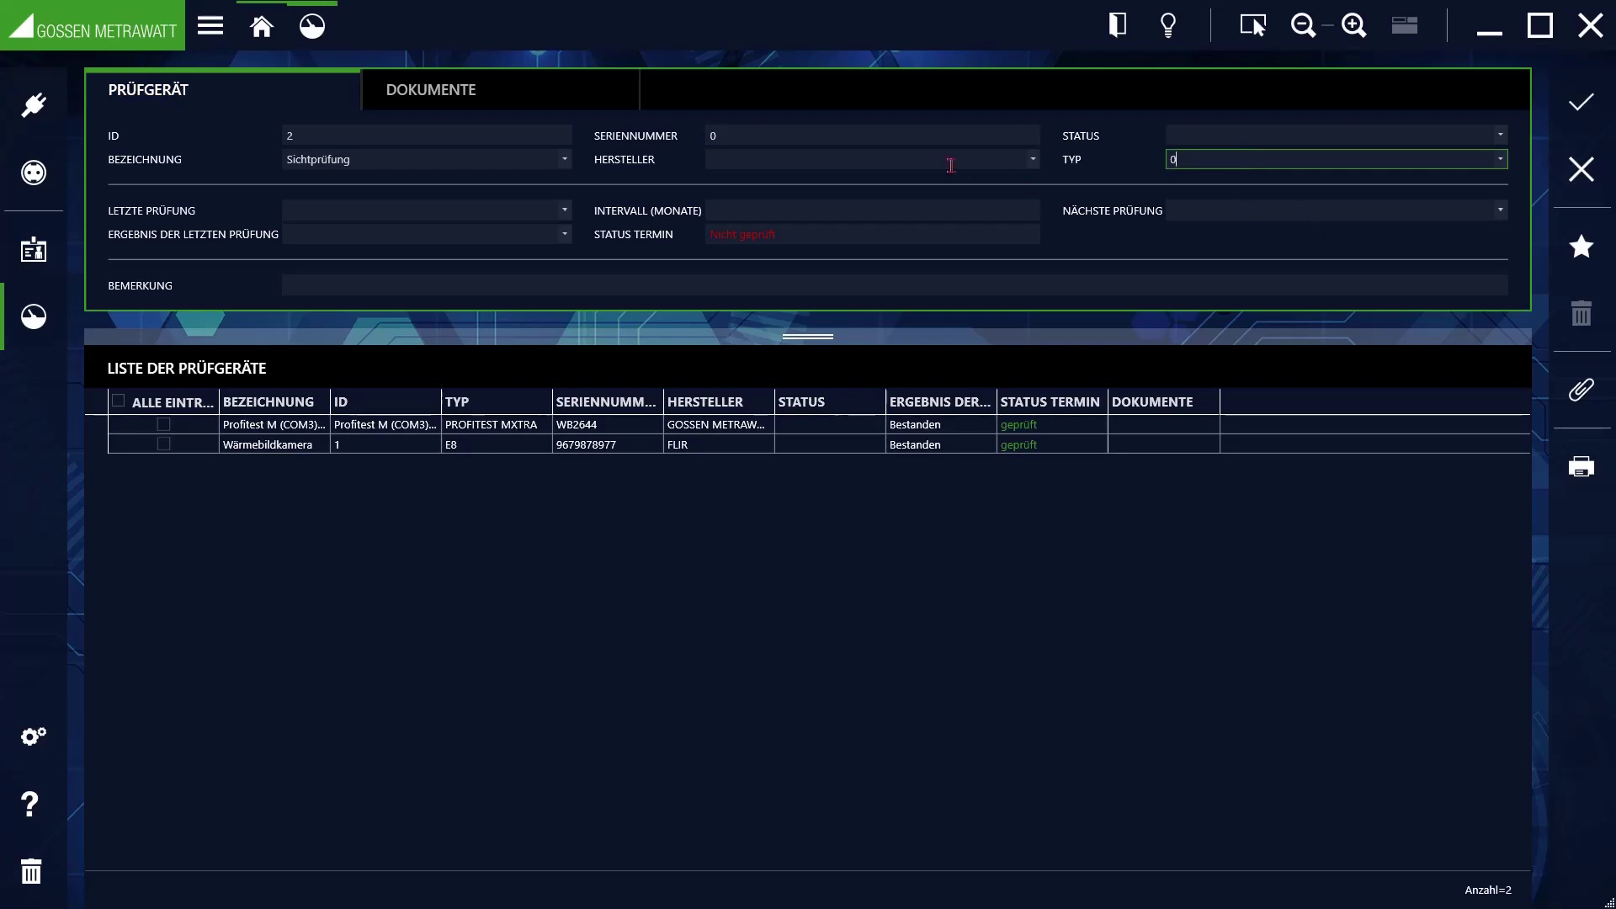
{"action": "left_click", "coordinate": [1582, 108]}
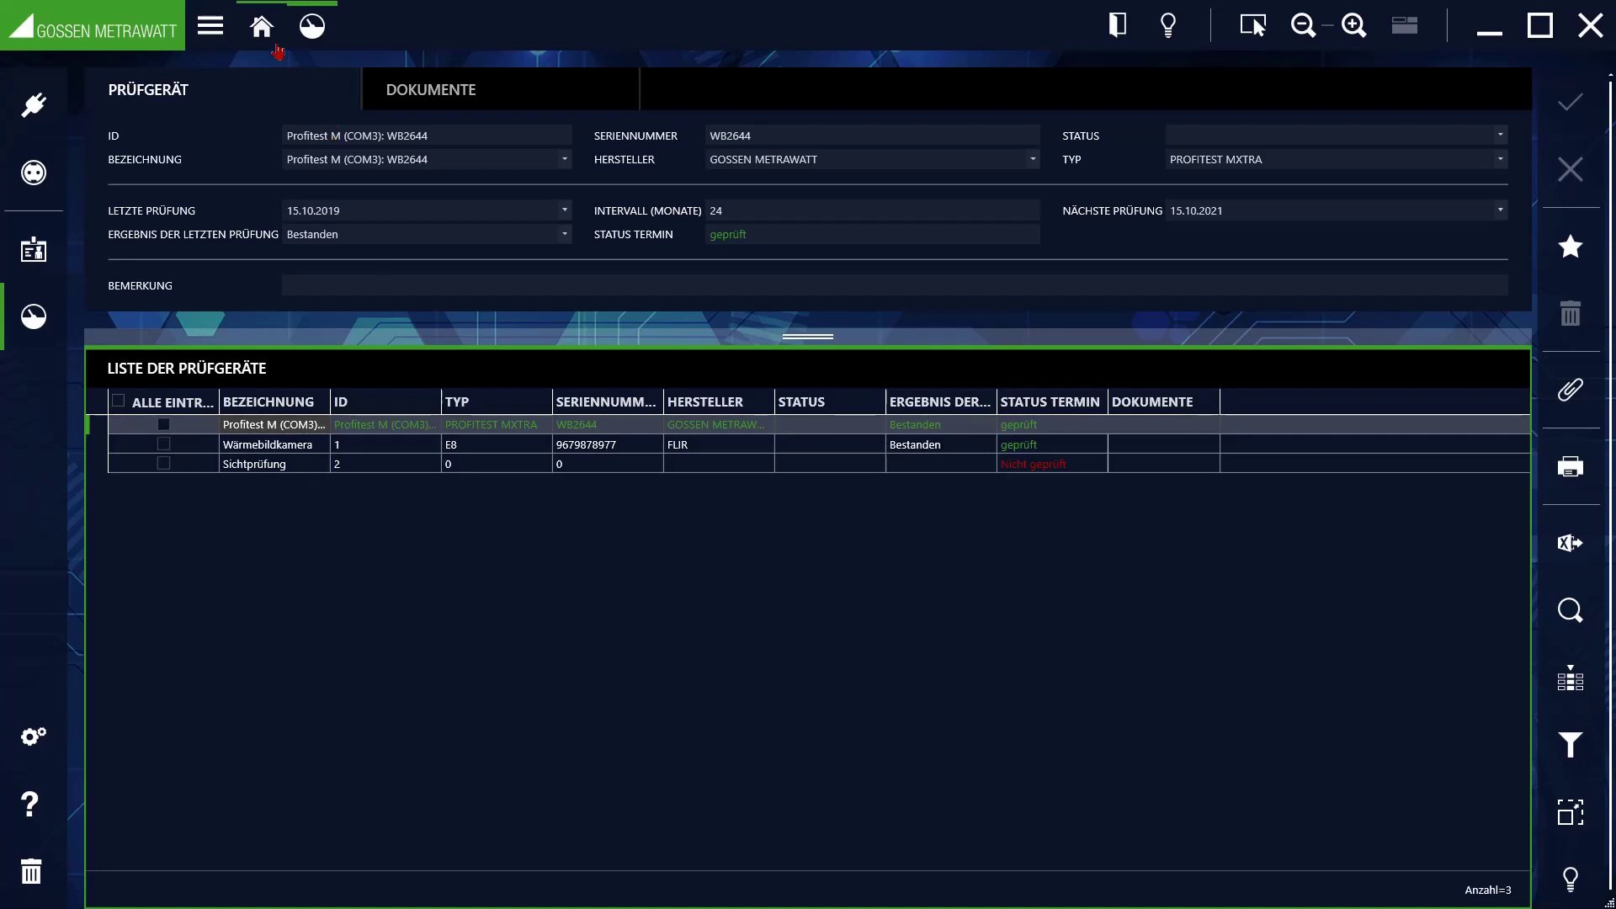
Step: Show the list of tests for the Hauptverteiler (HV1) in the electrical tree of the Ortsfeste Objekte
{"action": "left_click", "coordinate": [267, 36]}
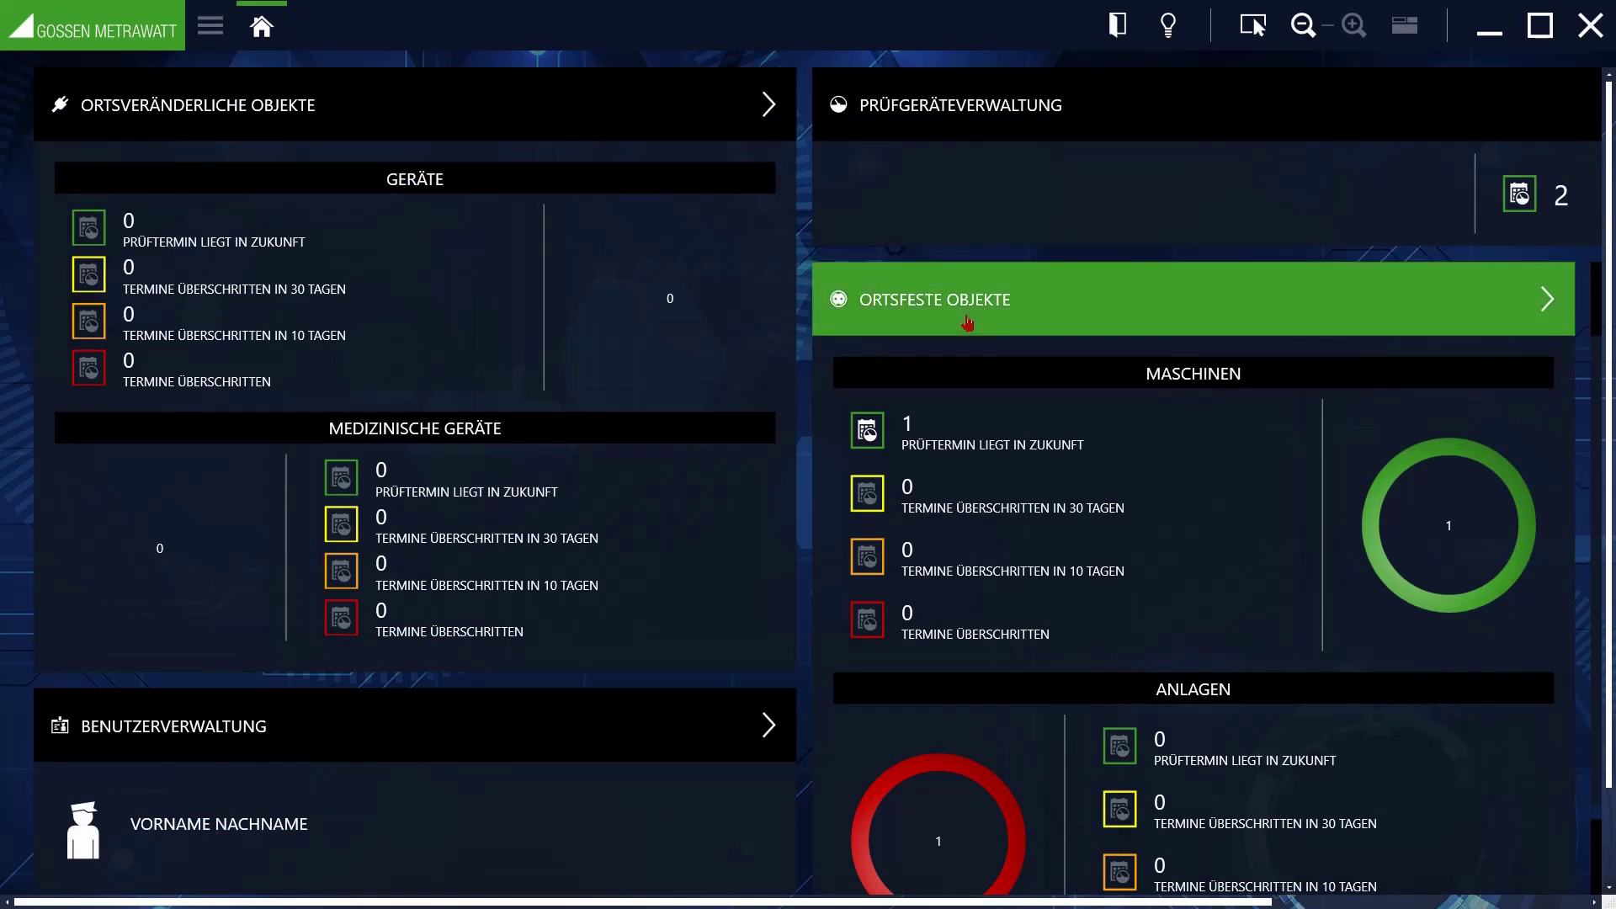
{"action": "left_click", "coordinate": [918, 305]}
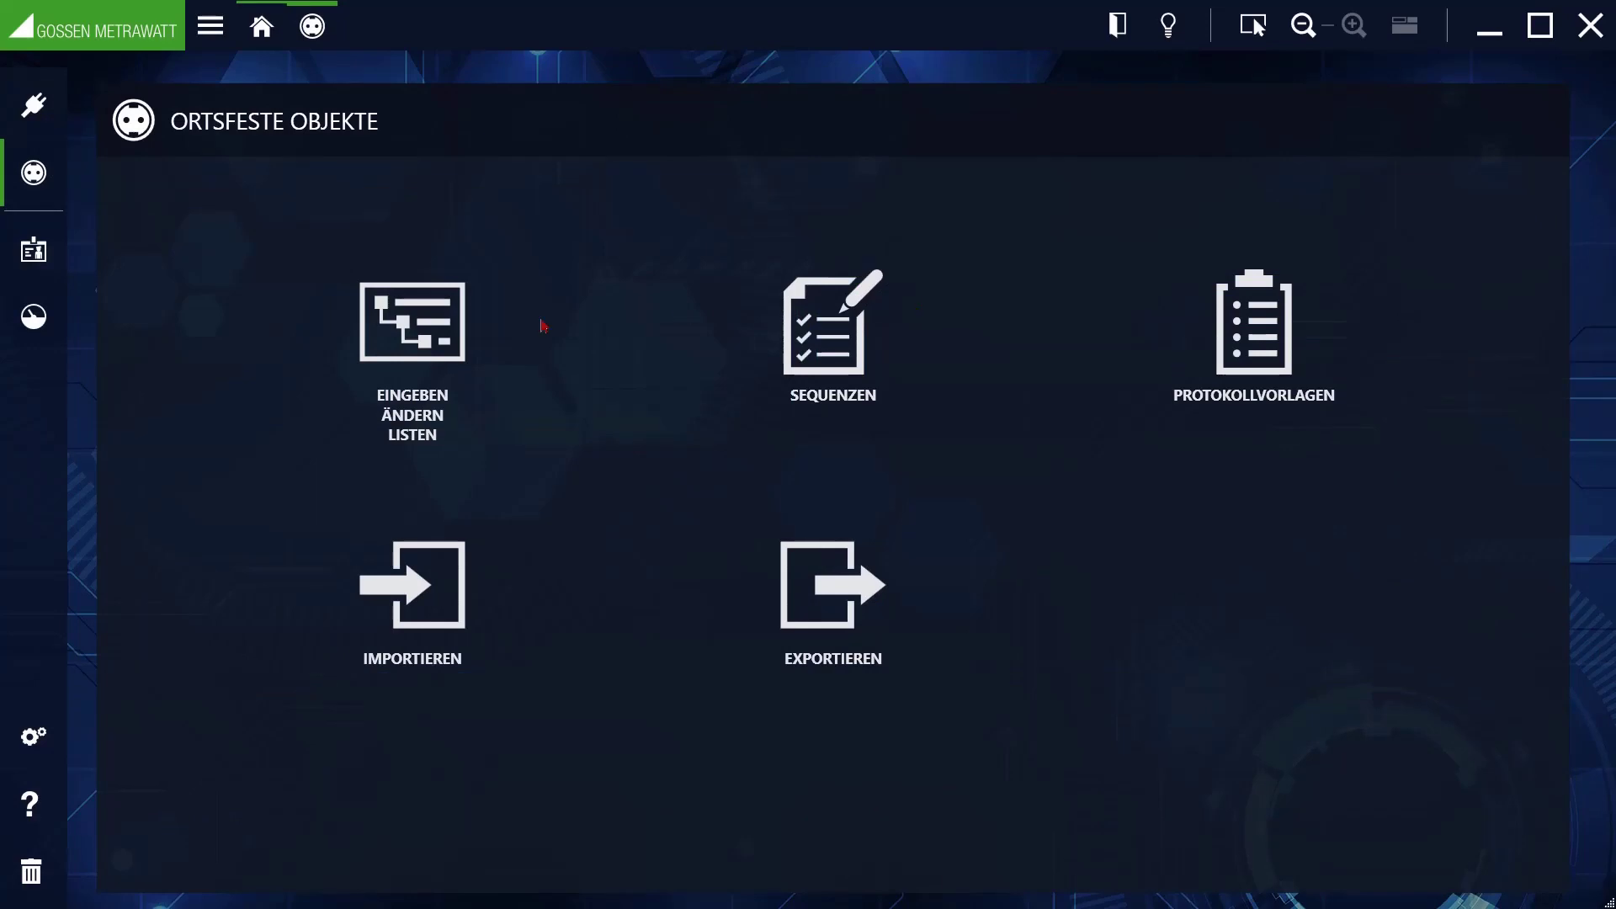
{"action": "left_click", "coordinate": [445, 315]}
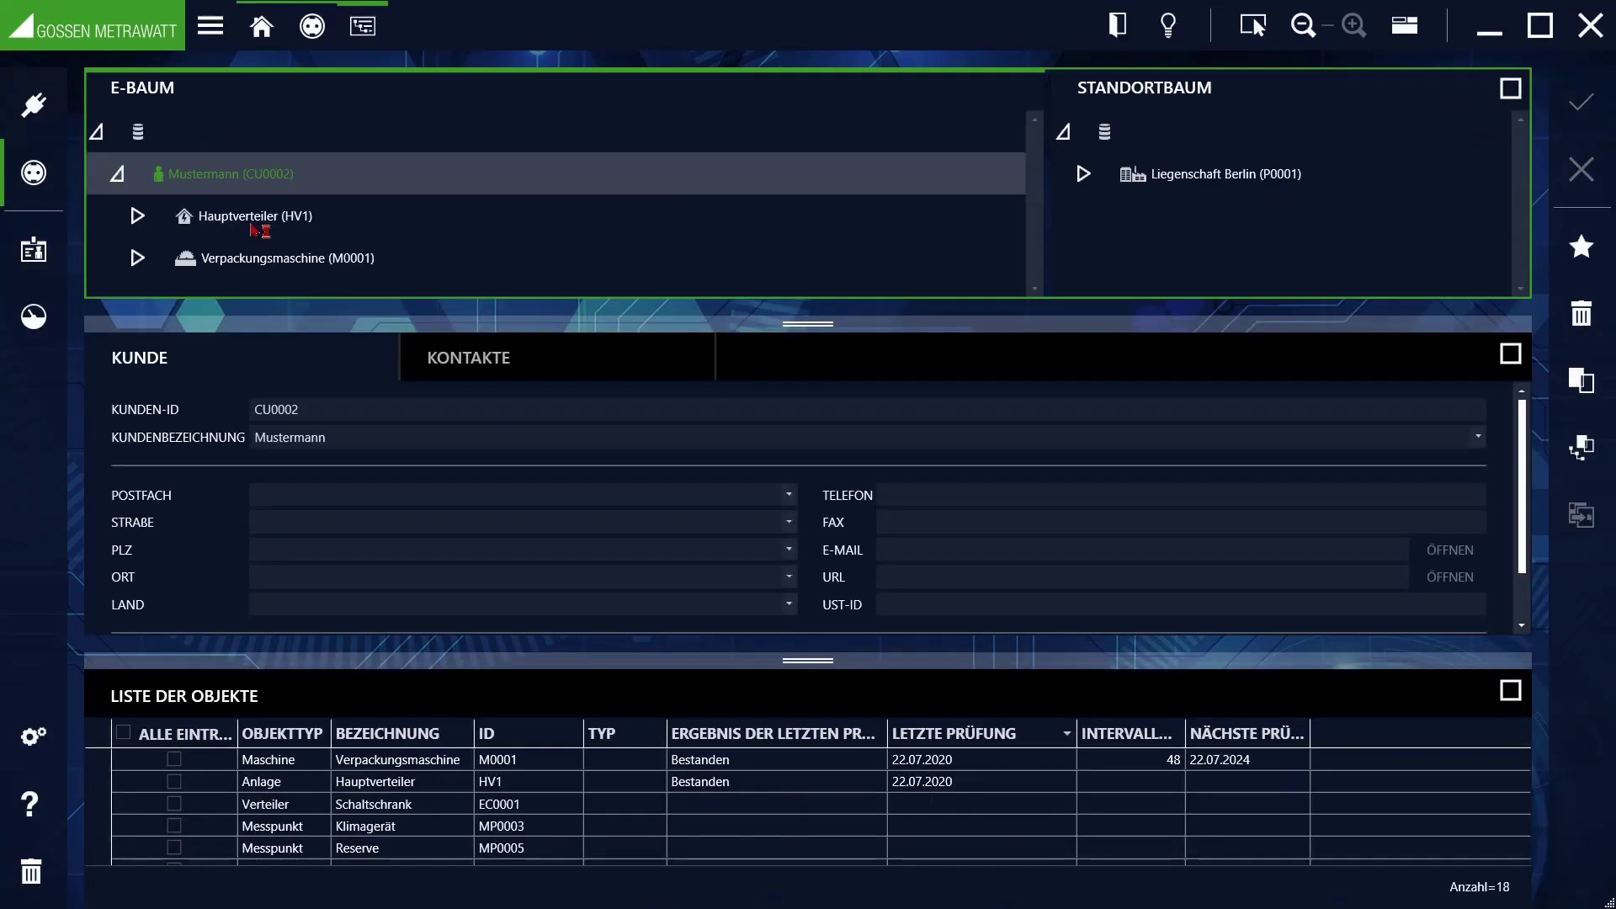
{"action": "left_click", "coordinate": [301, 221]}
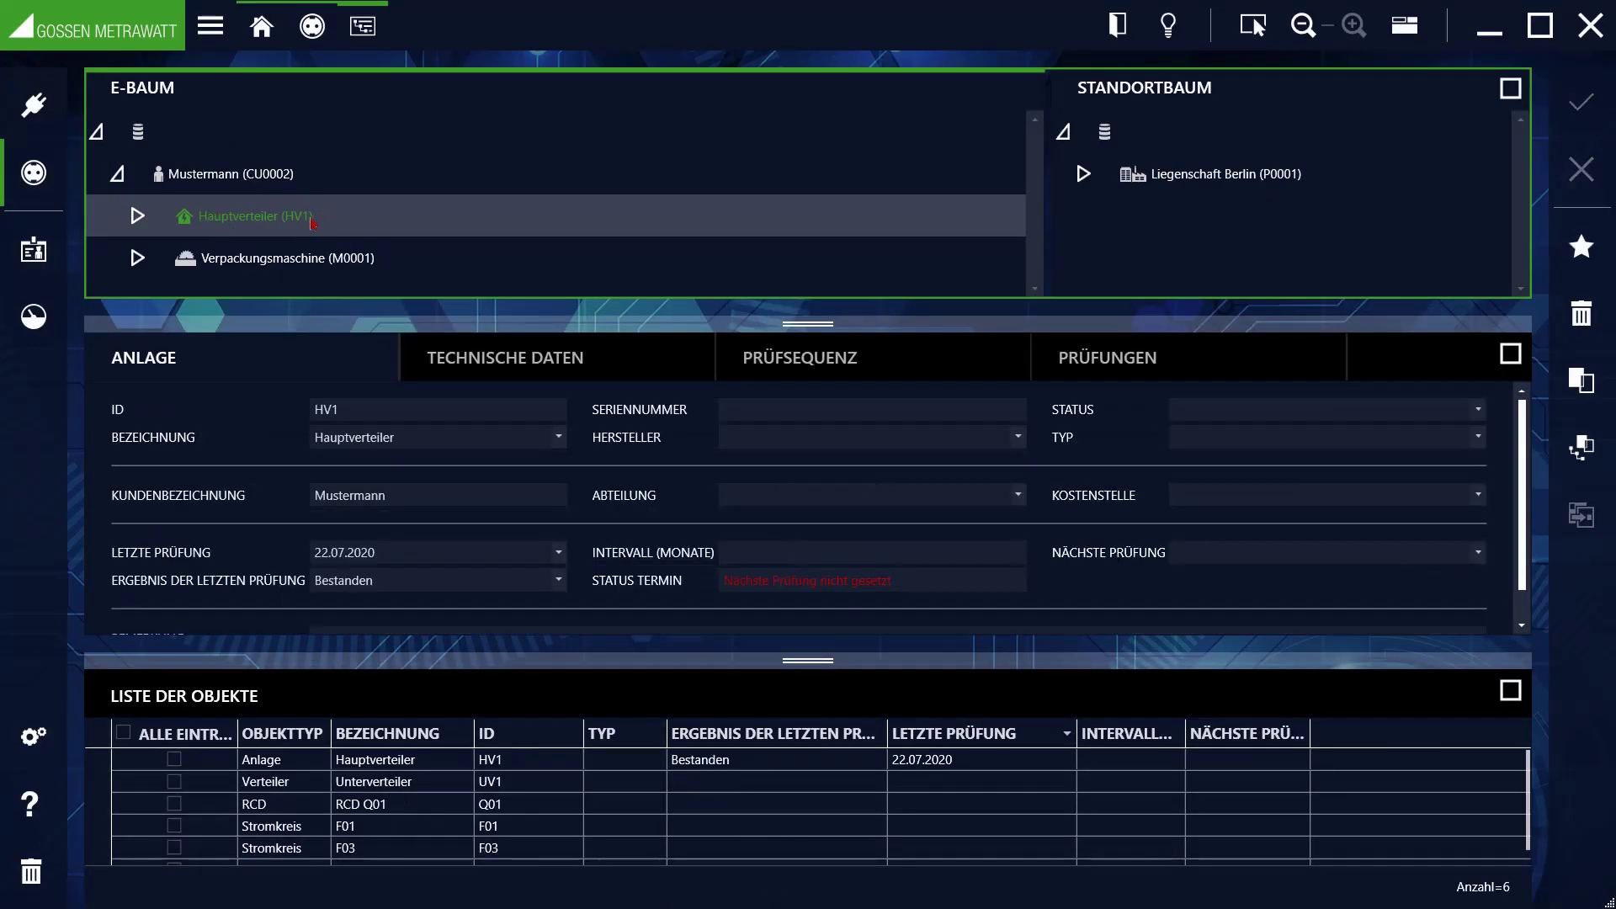
{"action": "left_click", "coordinate": [1109, 357]}
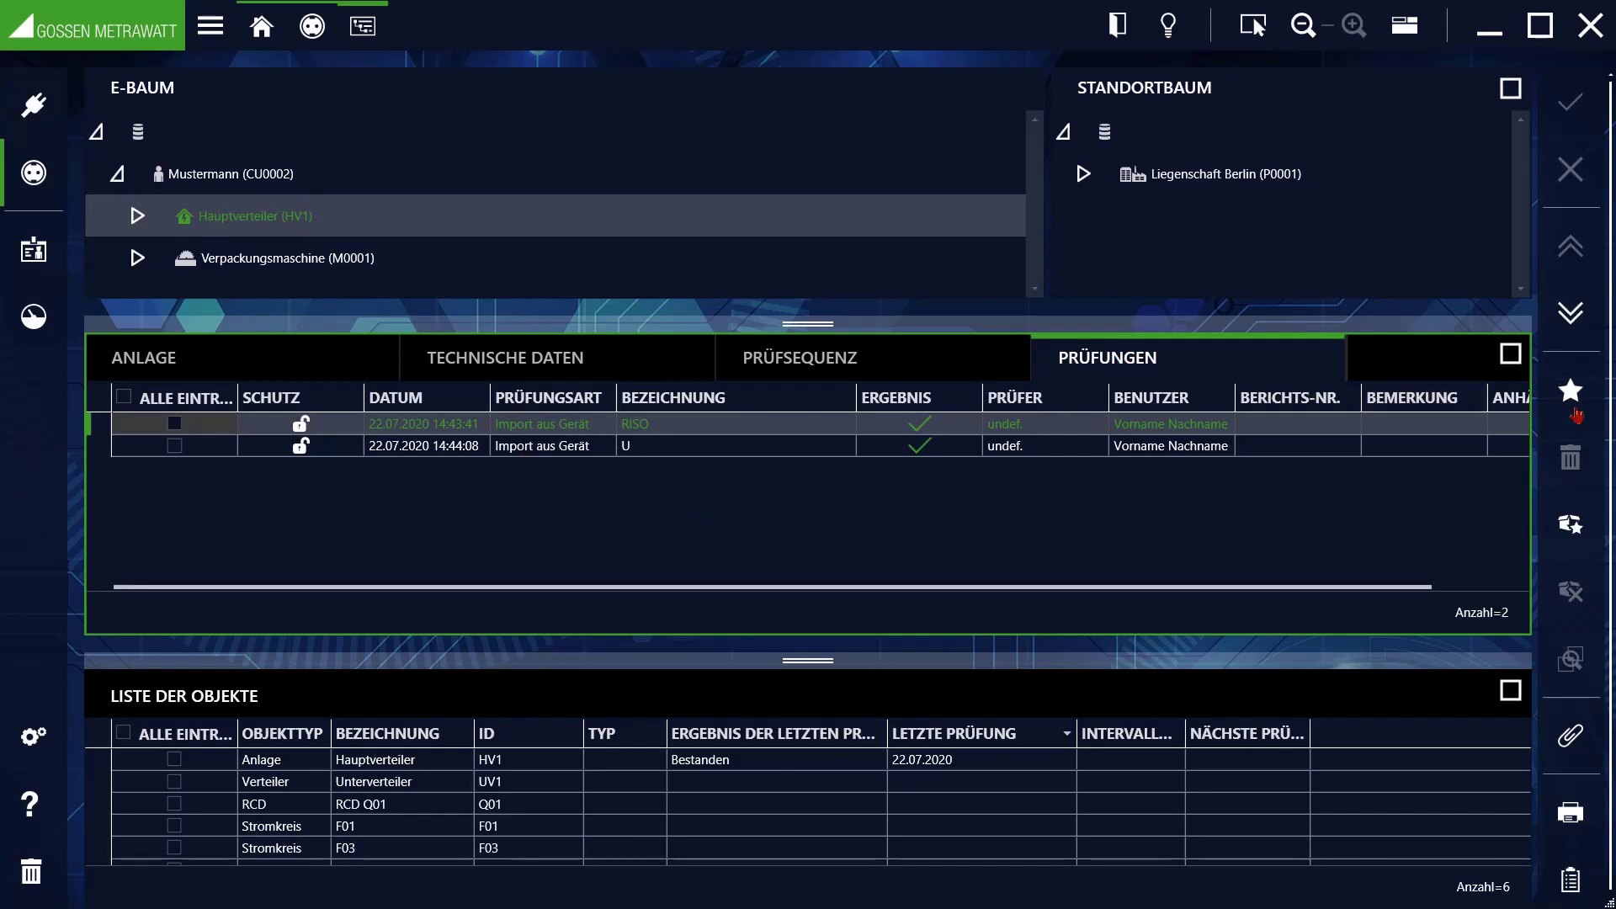
Step: Add a manually entered test to the Hauptverteiler with the Wärmebildkamera as its test device
{"action": "left_click", "coordinate": [1571, 389]}
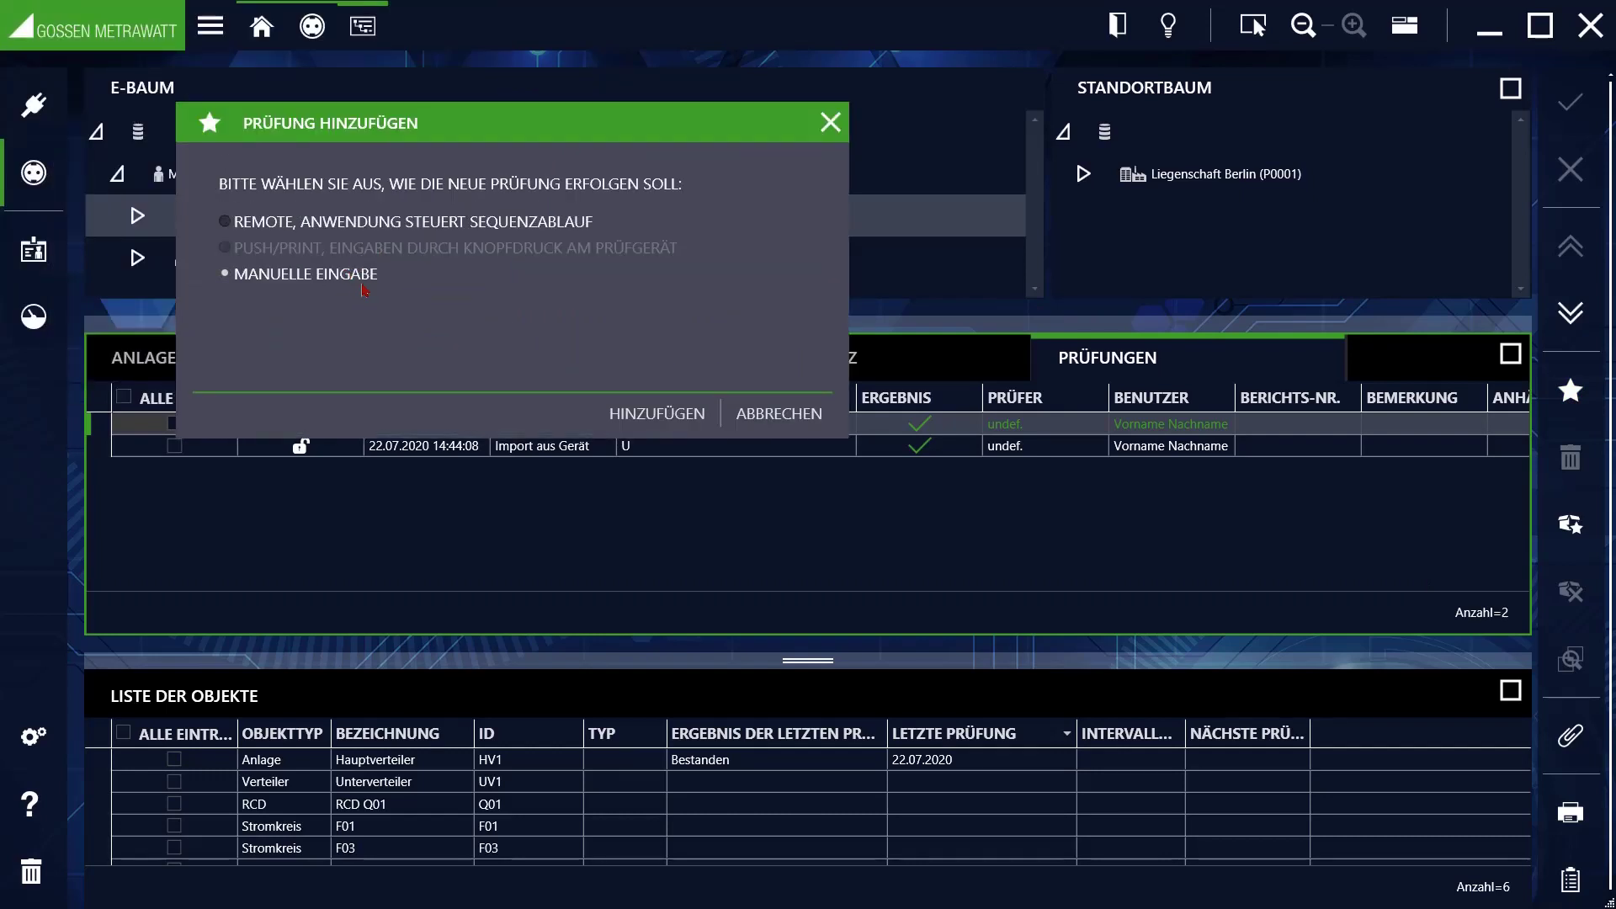
{"action": "left_click", "coordinate": [657, 413]}
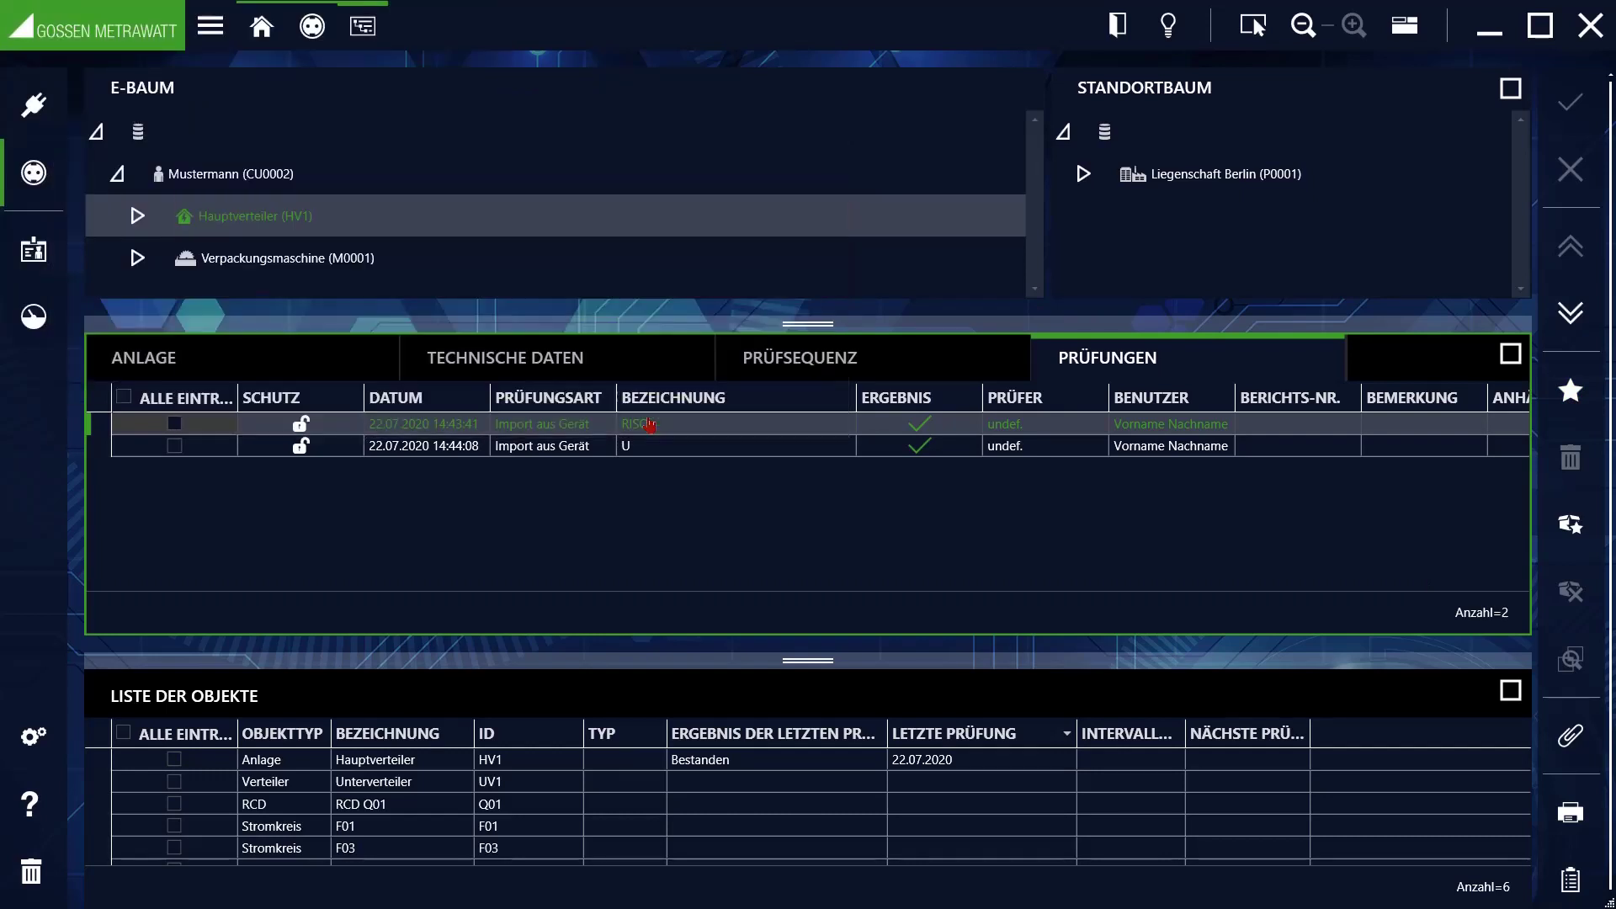
{"action": "left_click", "coordinate": [794, 197]}
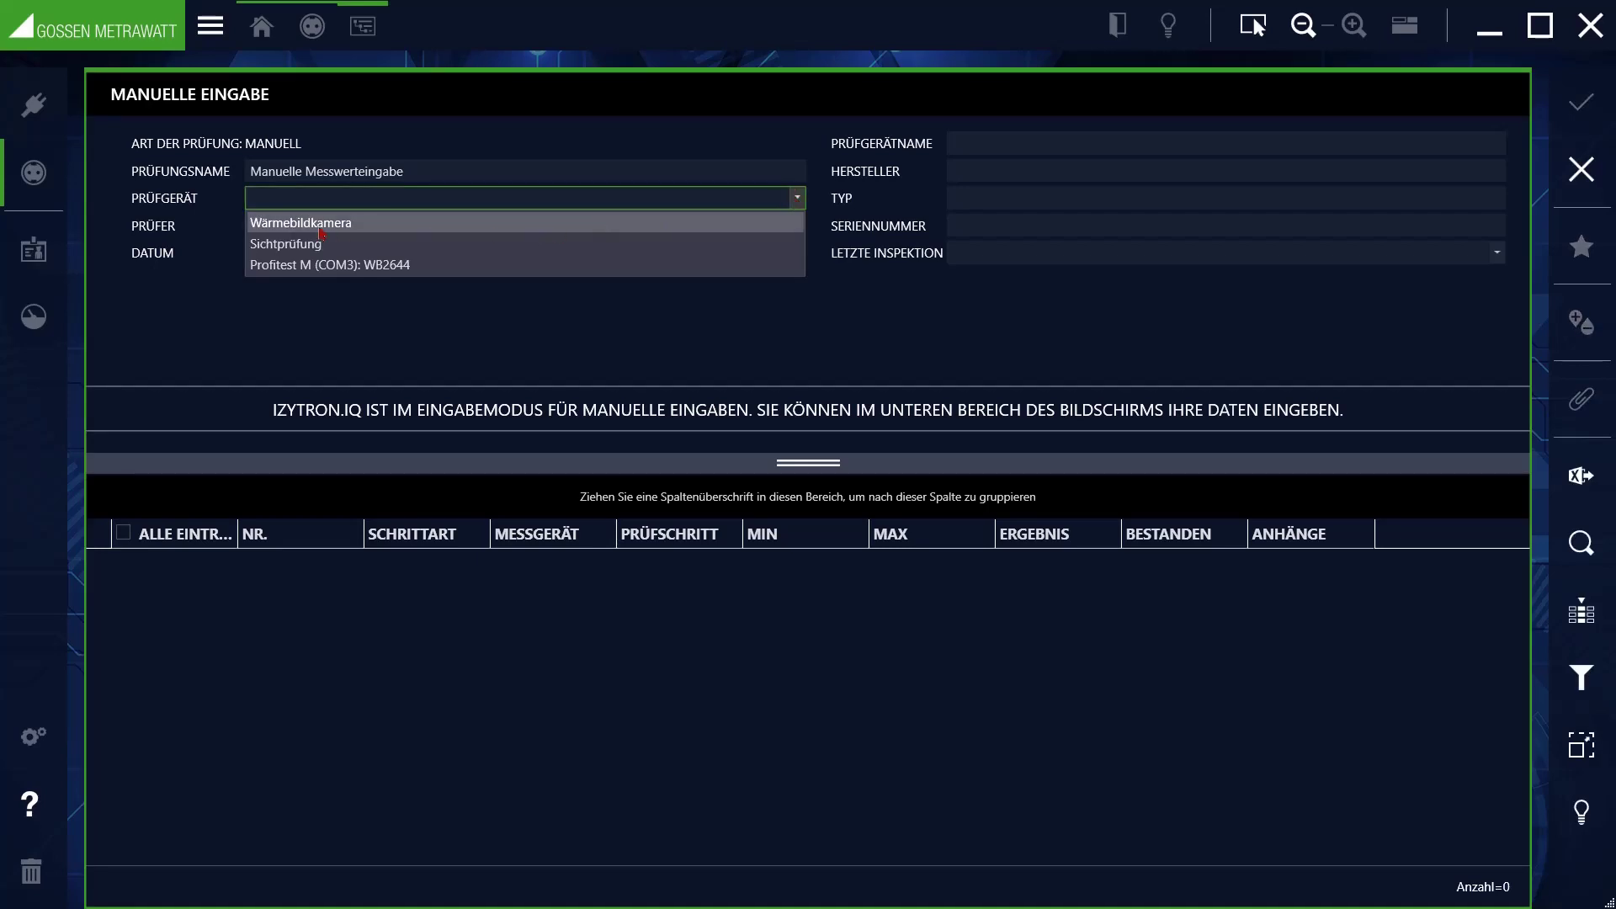
{"action": "left_click", "coordinate": [322, 224]}
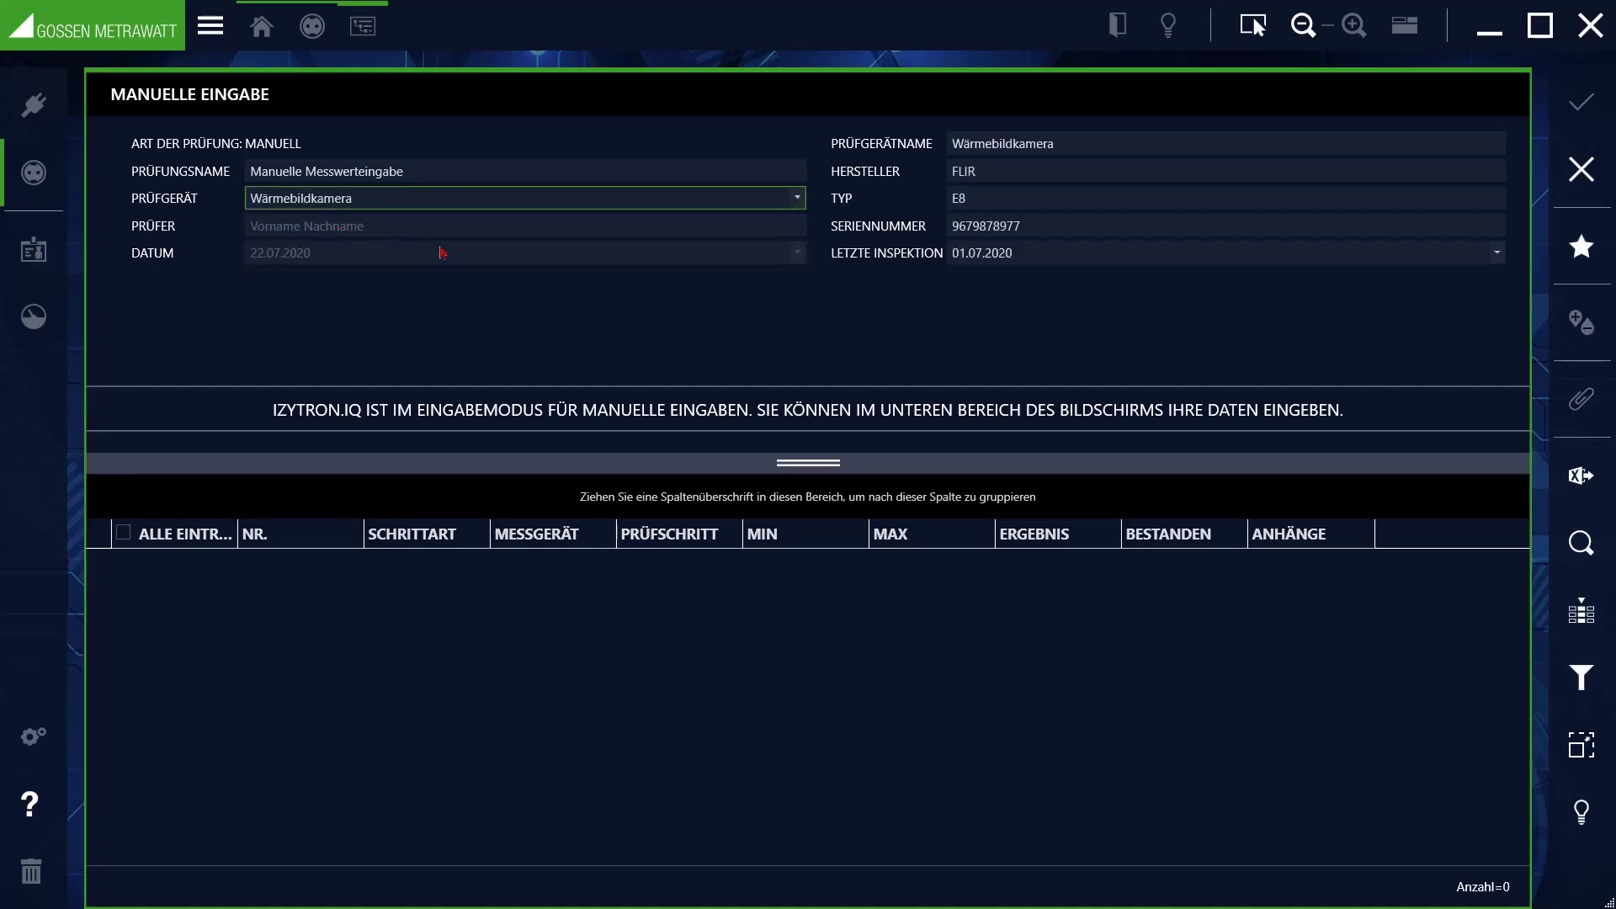
Step: Add a test step Temperatur with maximum 40°C and result 72°C, rated as not passed
{"action": "left_click", "coordinate": [1039, 625]}
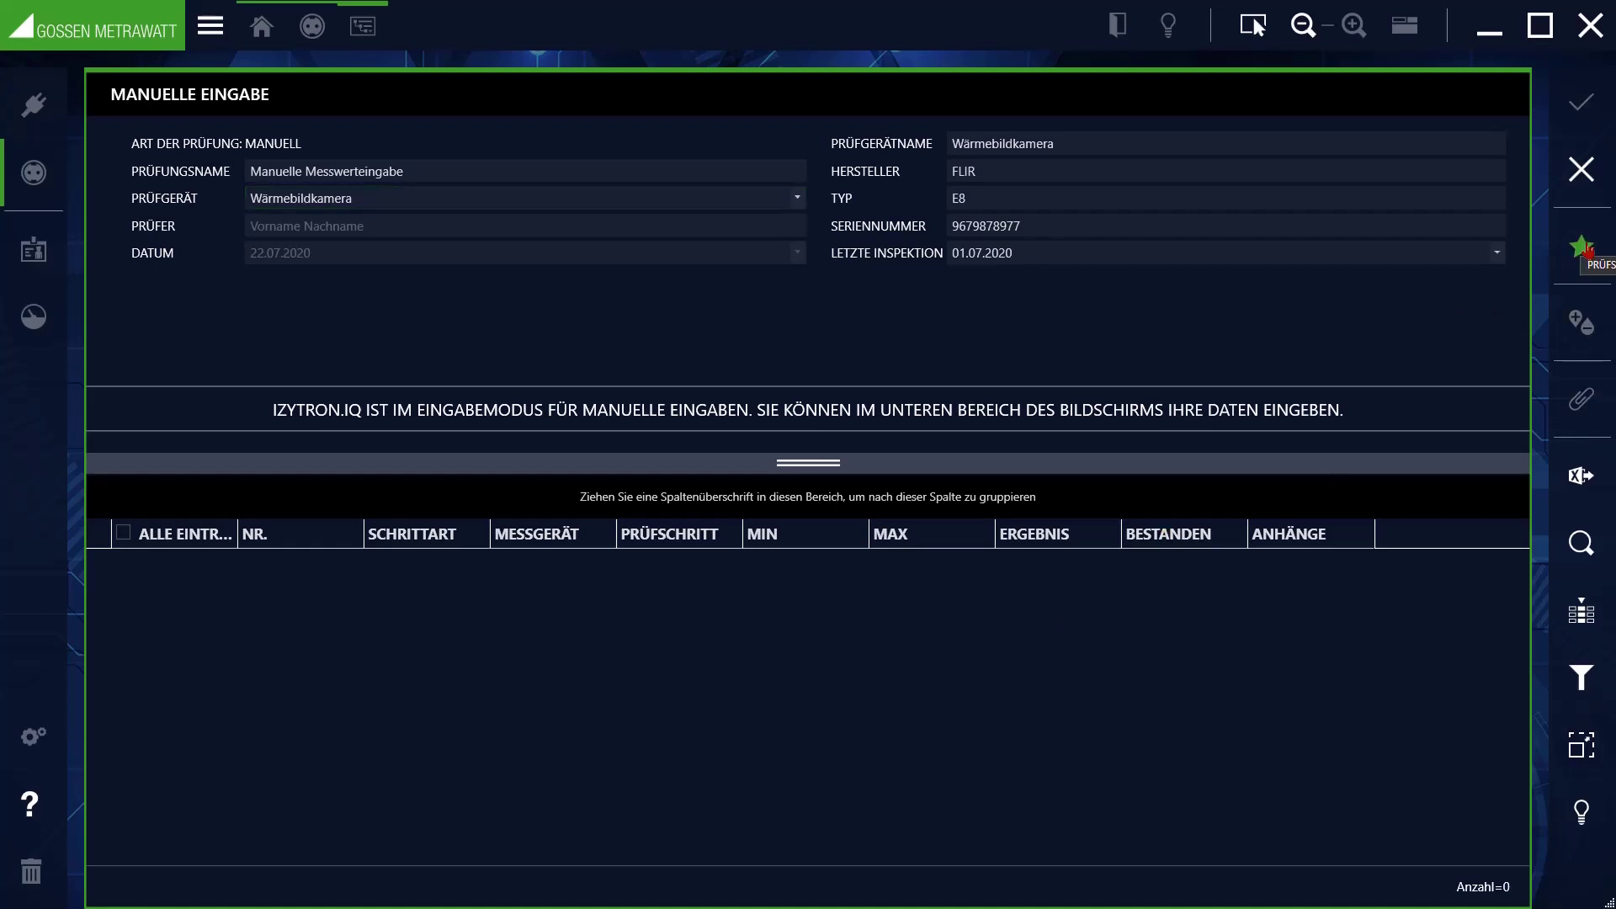
{"action": "left_click", "coordinate": [1582, 248]}
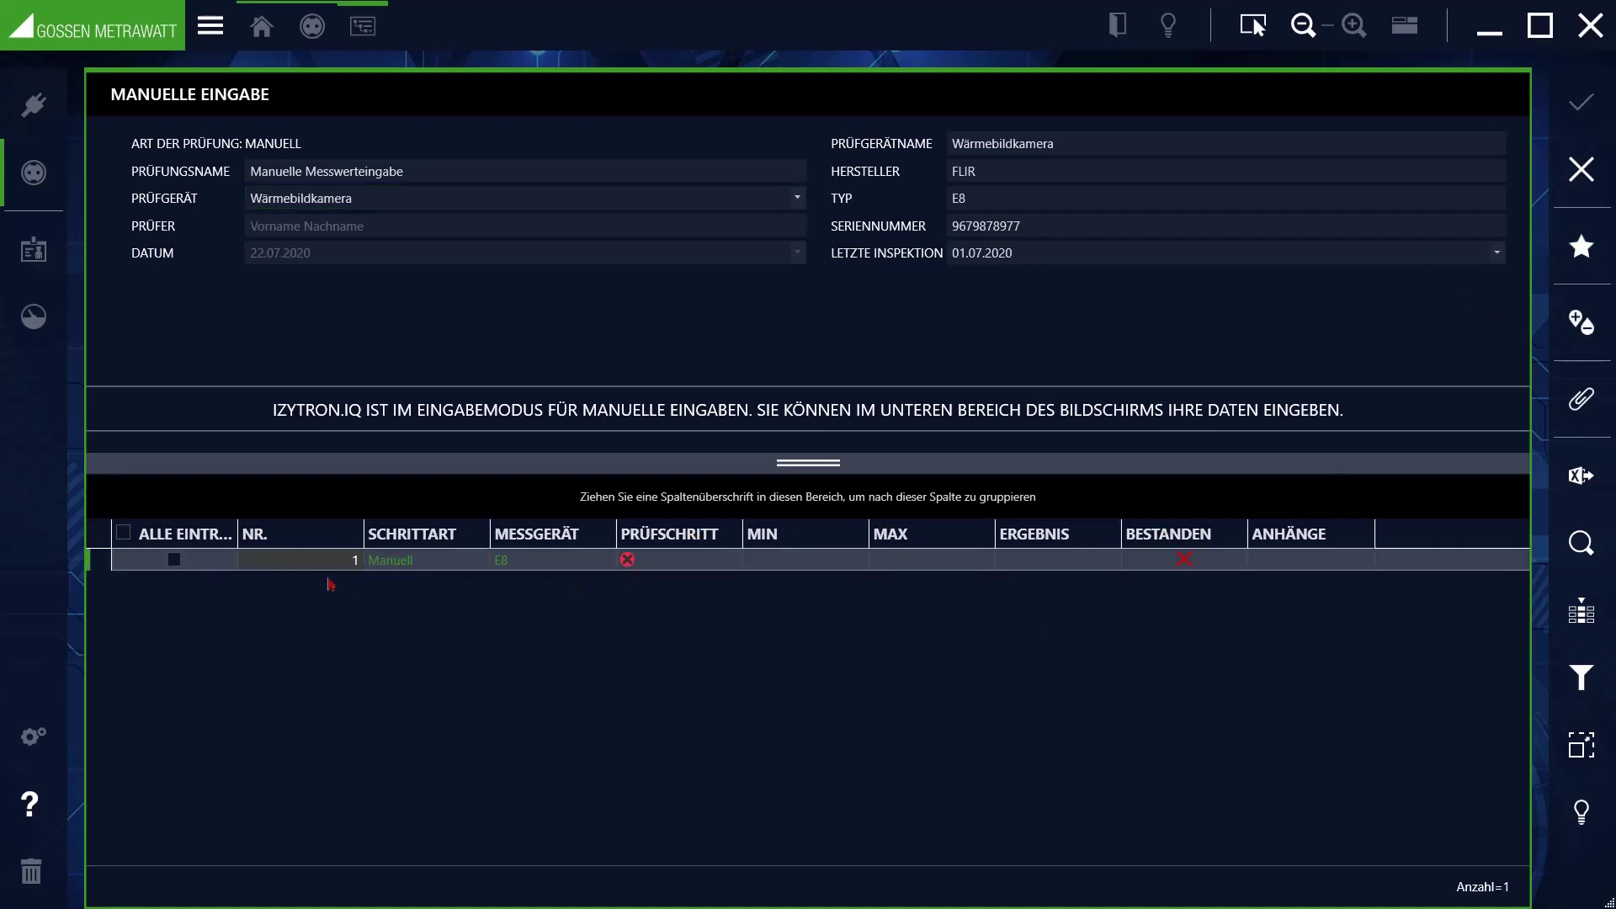
{"action": "left_click", "coordinate": [698, 562]}
{"action": "type", "text": "Temperatur"}
{"action": "left_click", "coordinate": [832, 563]}
{"action": "left_click", "coordinate": [933, 562]}
{"action": "left_click", "coordinate": [1035, 563]}
{"action": "left_click", "coordinate": [1581, 322]}
{"action": "left_click", "coordinate": [1581, 323]}
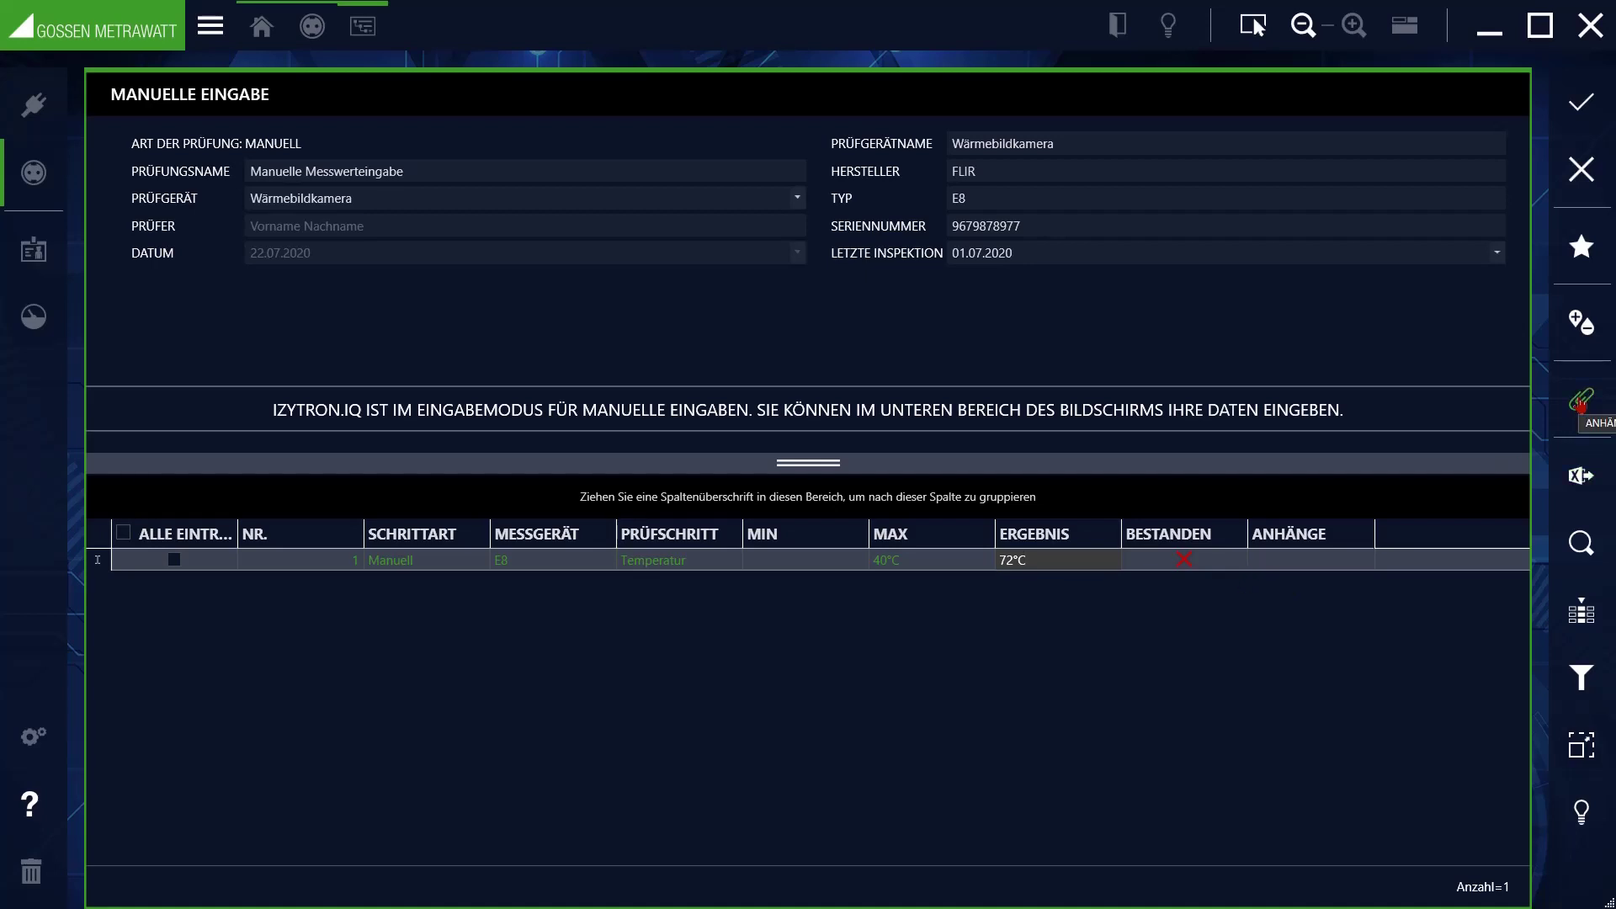
Step: Attach the image IR_0221.jpg to the Temperatur test step and save the manual test
{"action": "left_click", "coordinate": [1581, 403]}
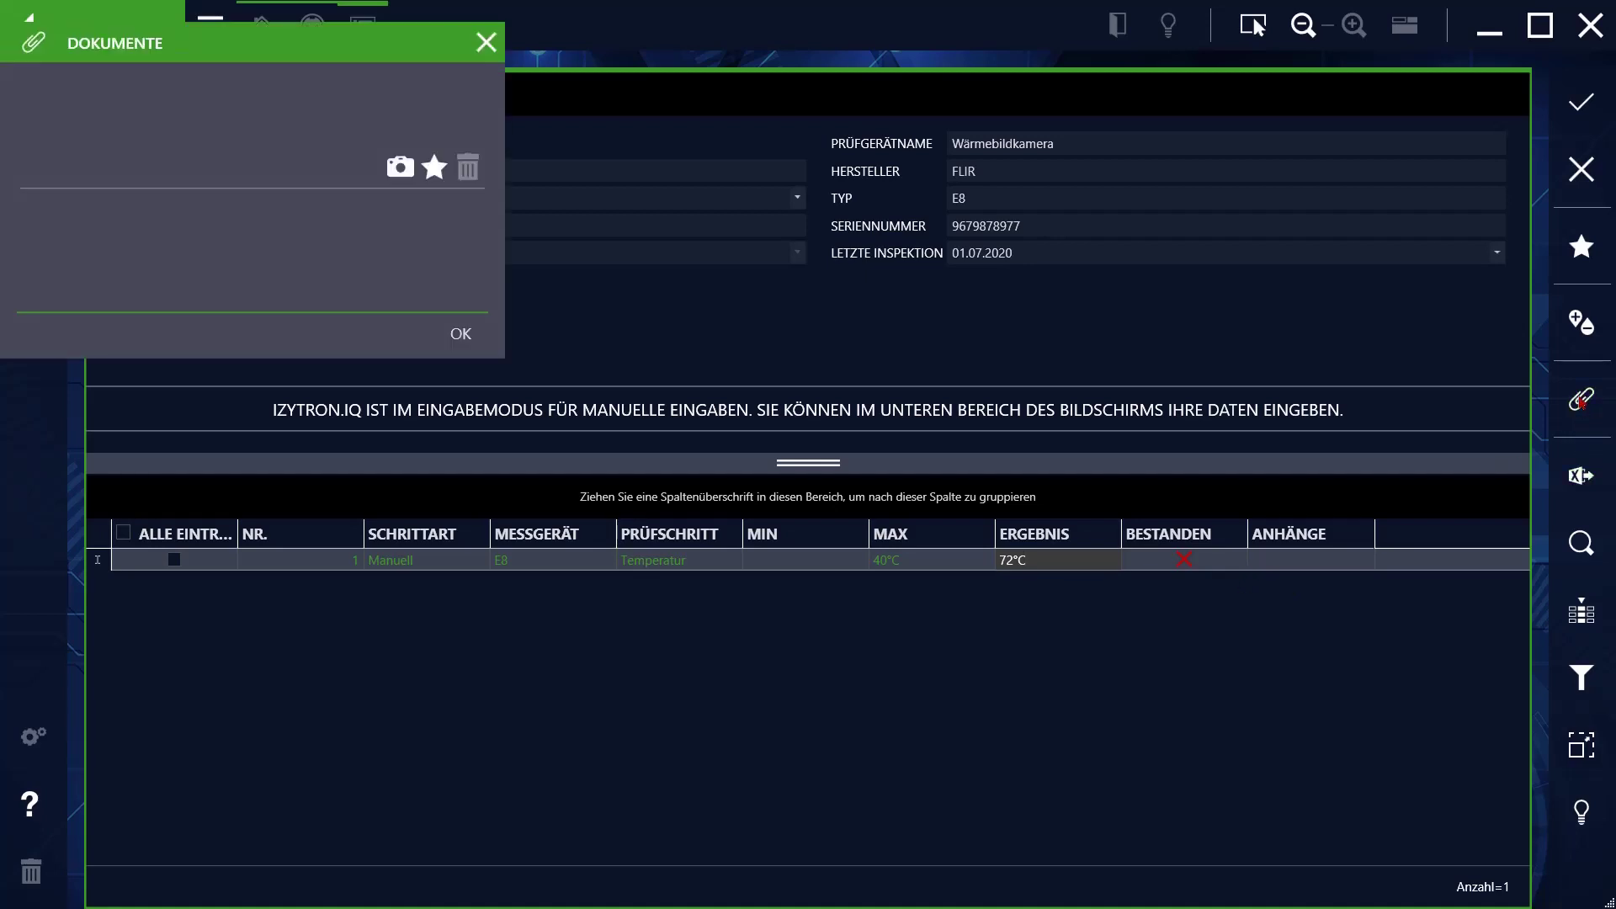
{"action": "left_click", "coordinate": [434, 175]}
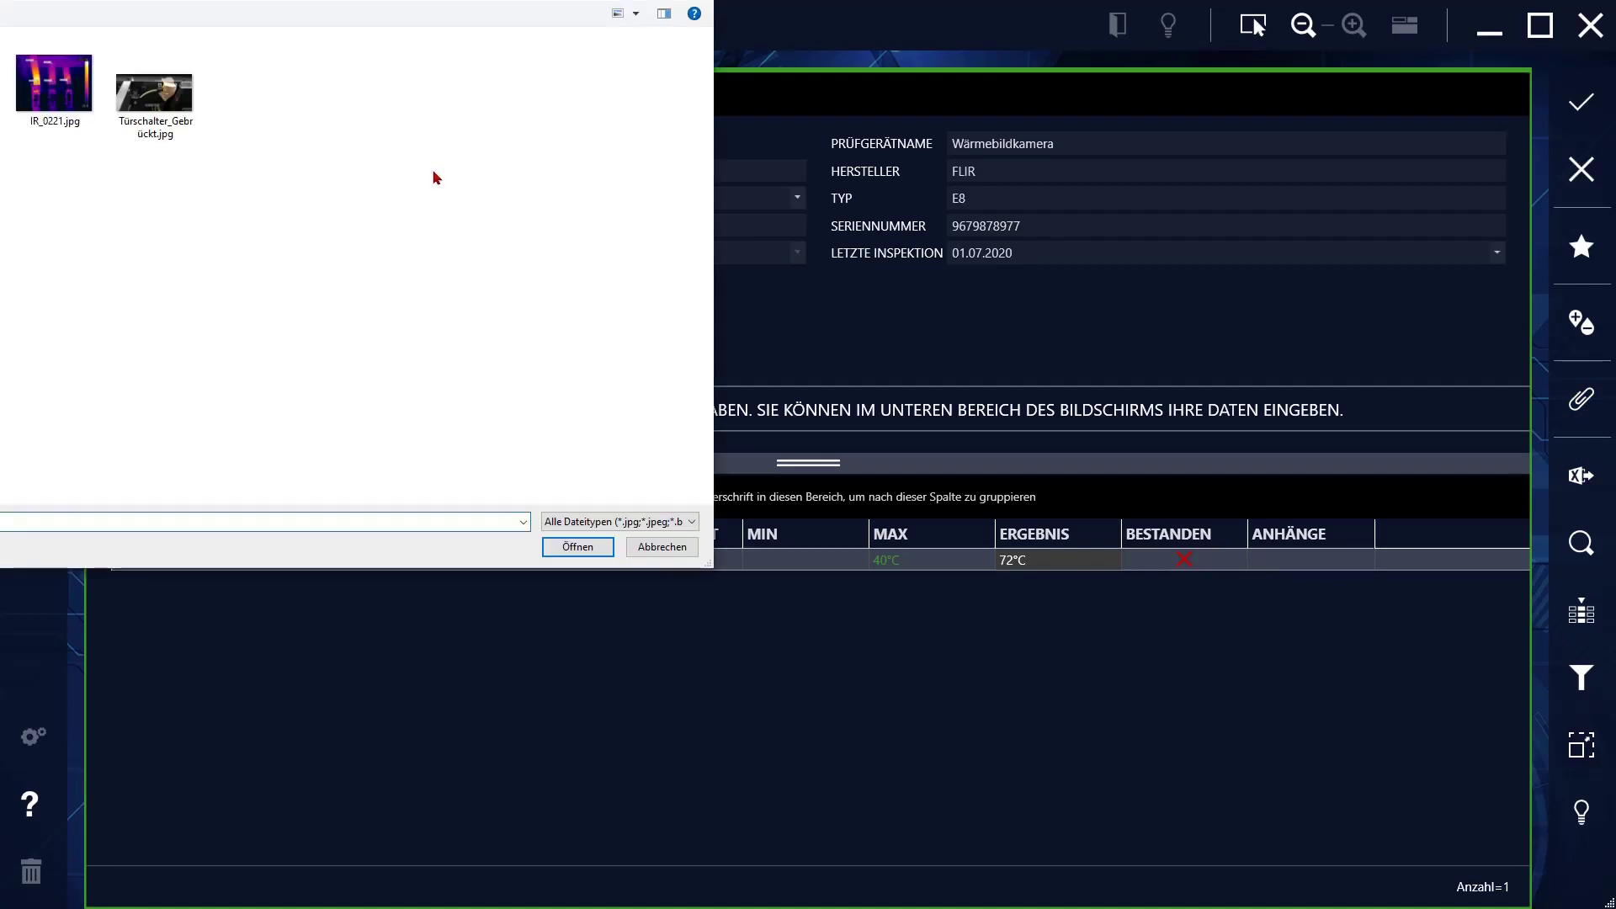
{"action": "left_click", "coordinate": [59, 118]}
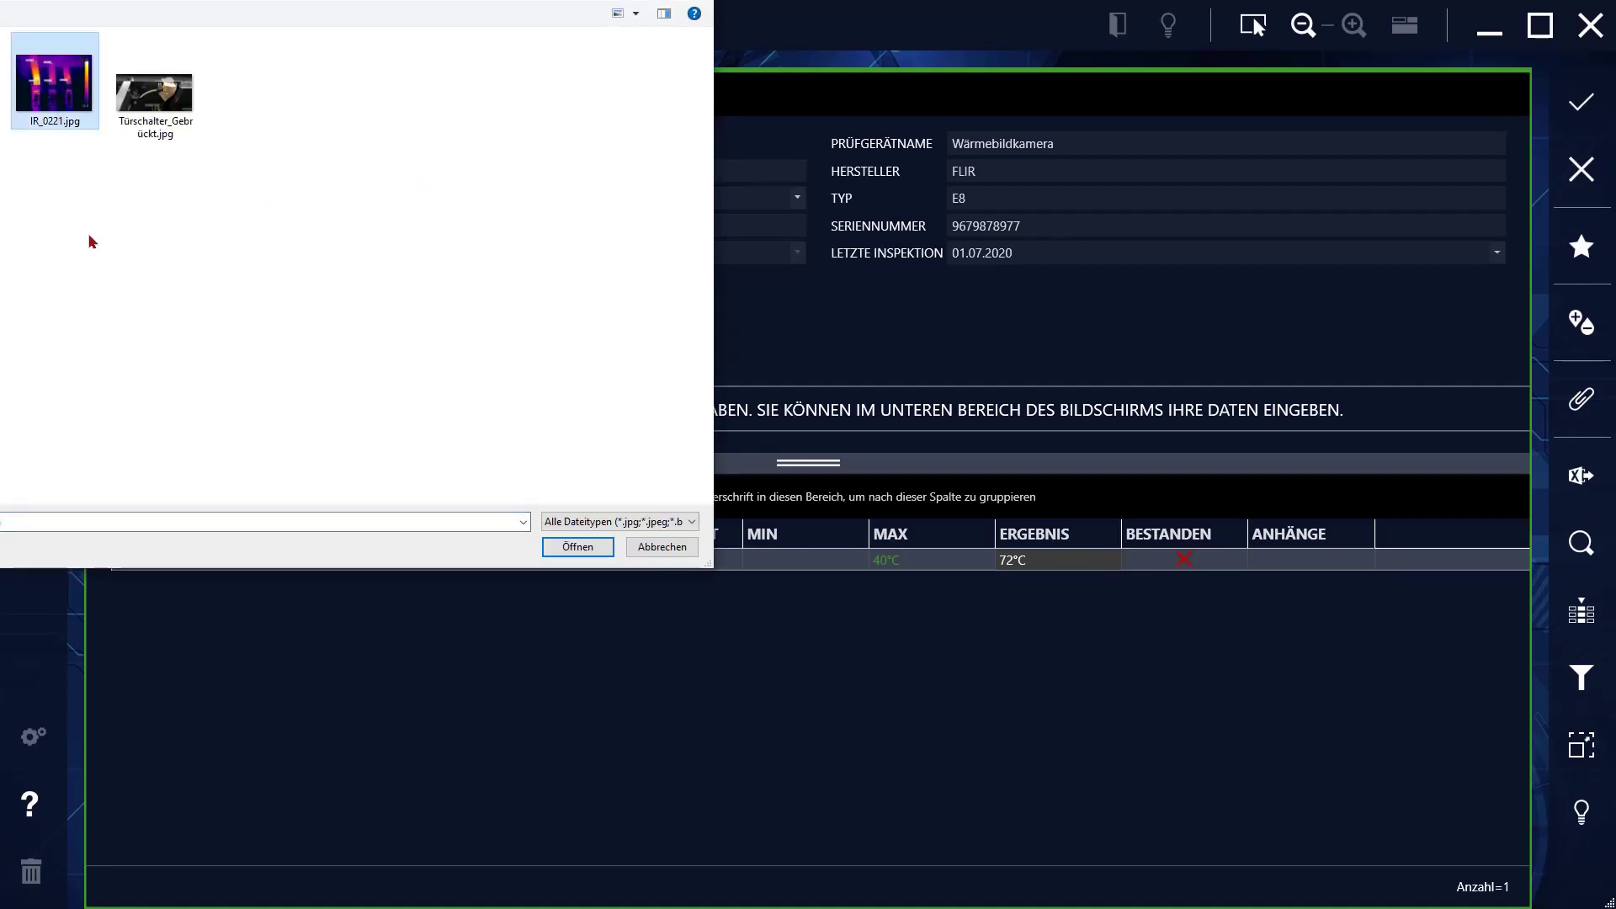
{"action": "double_click", "coordinate": [54, 88]}
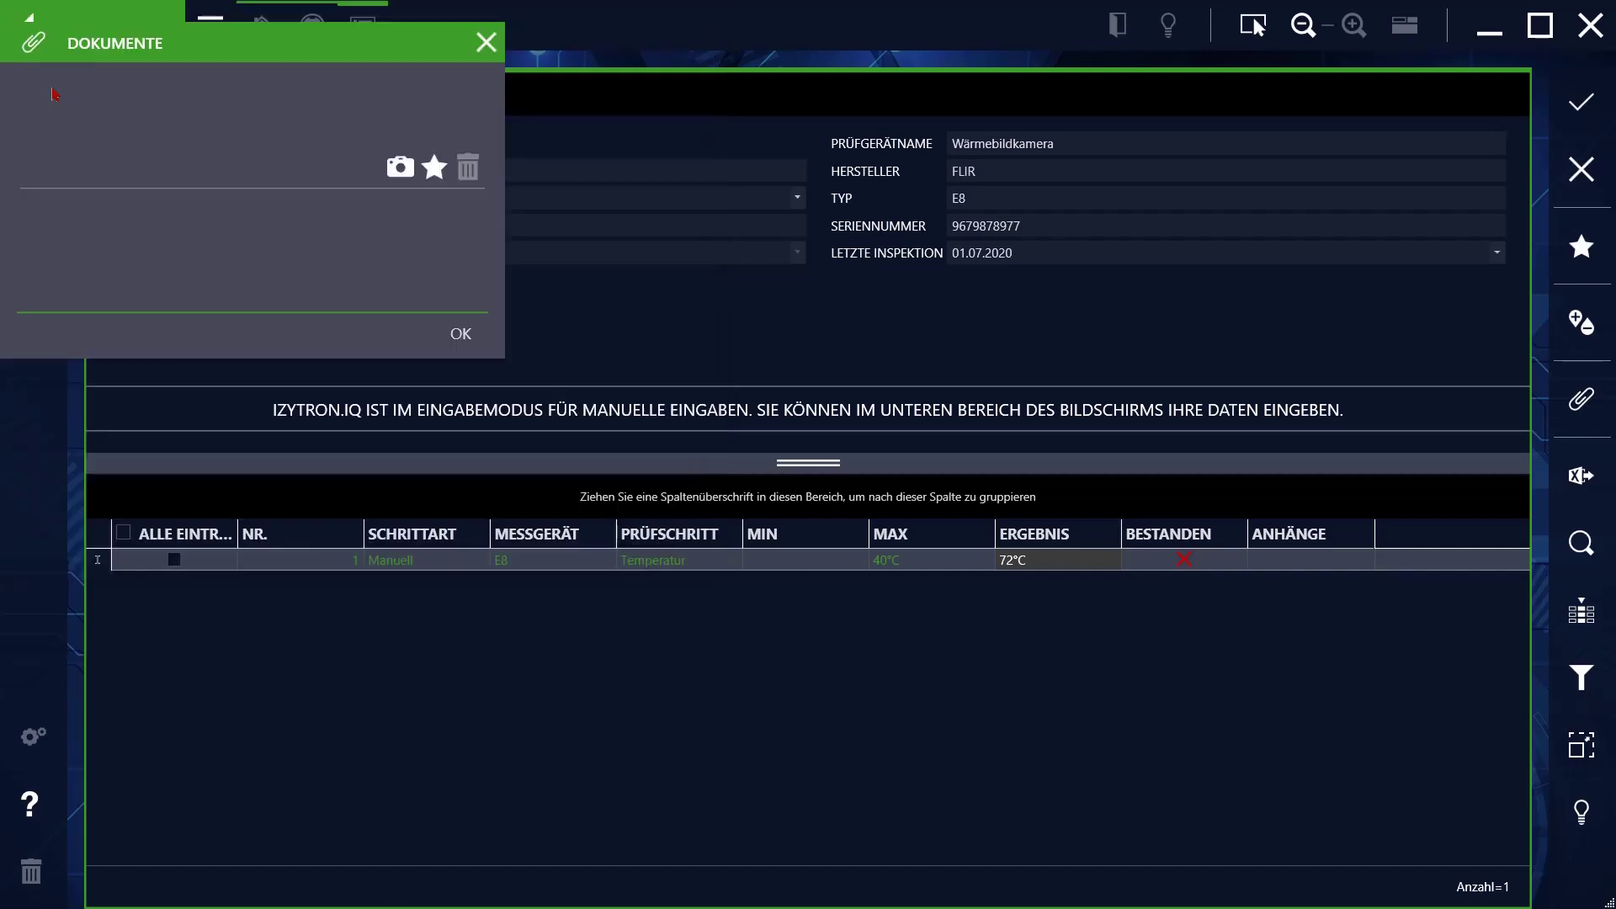
{"action": "left_click", "coordinate": [460, 341]}
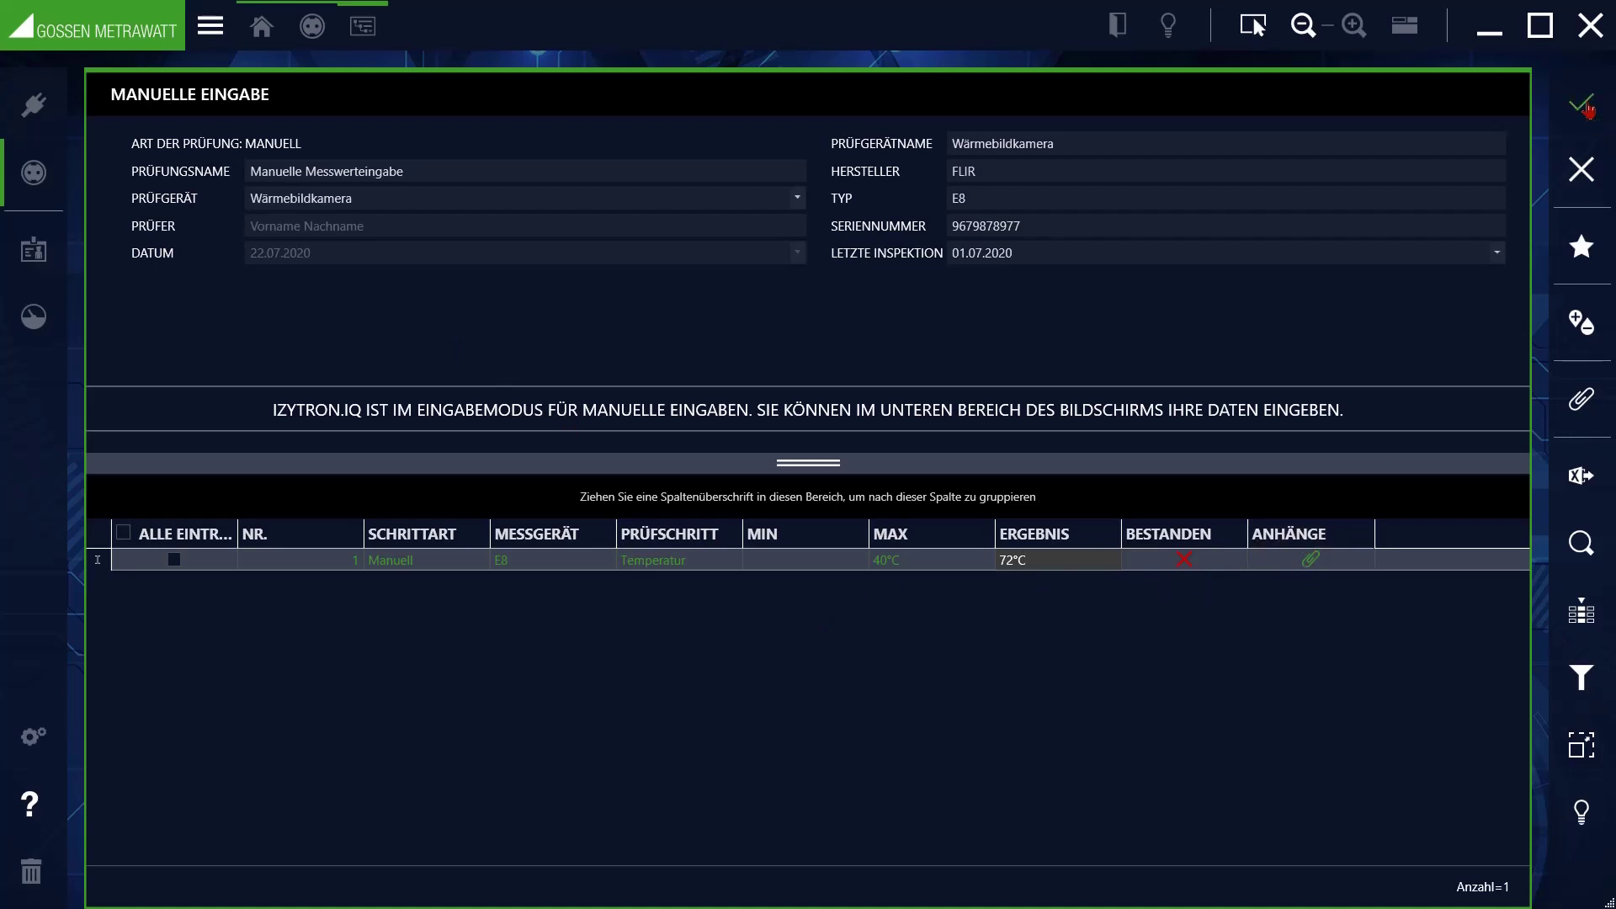
{"action": "left_click", "coordinate": [1582, 102]}
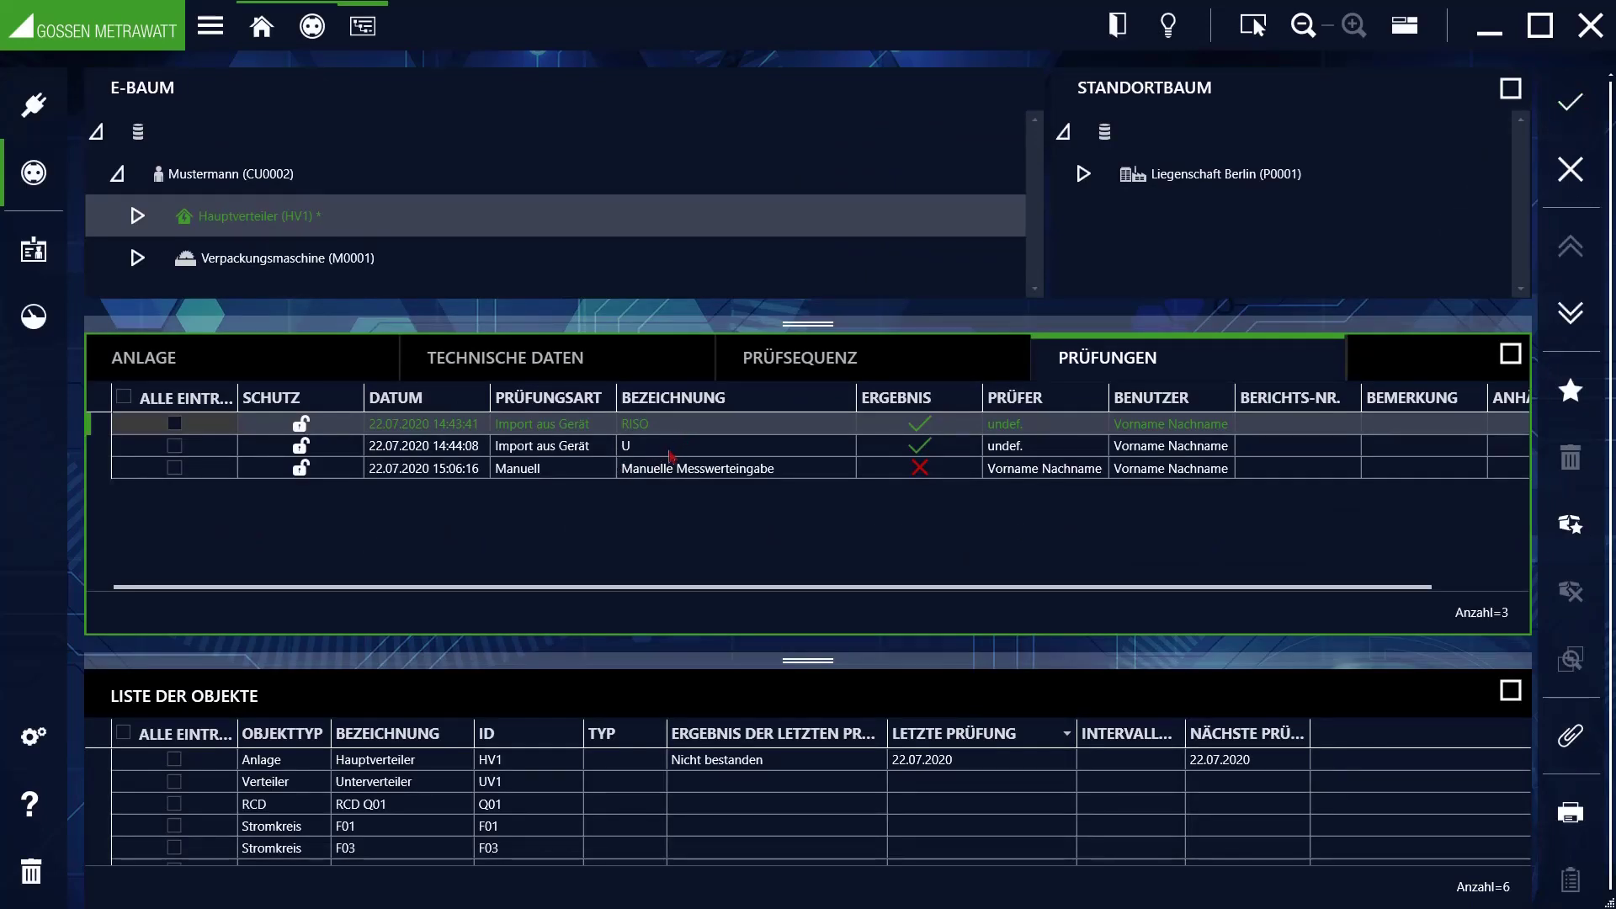
Step: Create the completed test report for all tests of the Hauptverteiler (HV1) with the template Anlagenprüfung (Sammelprotokoll Querformat)
{"action": "left_click", "coordinate": [669, 446]}
{"action": "left_click", "coordinate": [682, 468]}
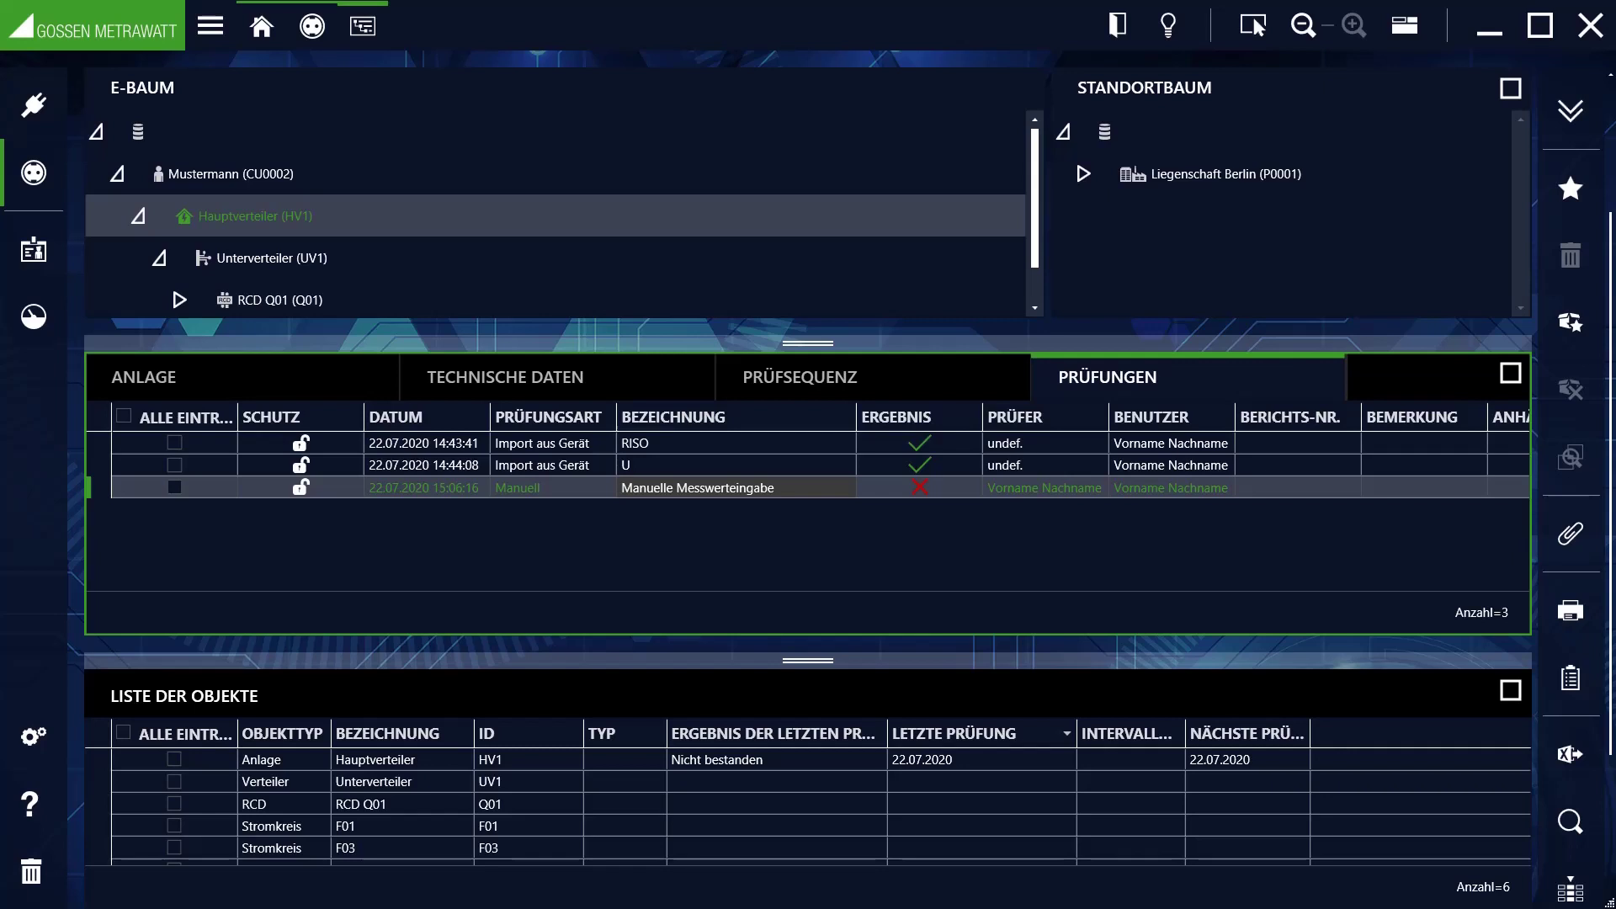
{"action": "left_click", "coordinate": [287, 217]}
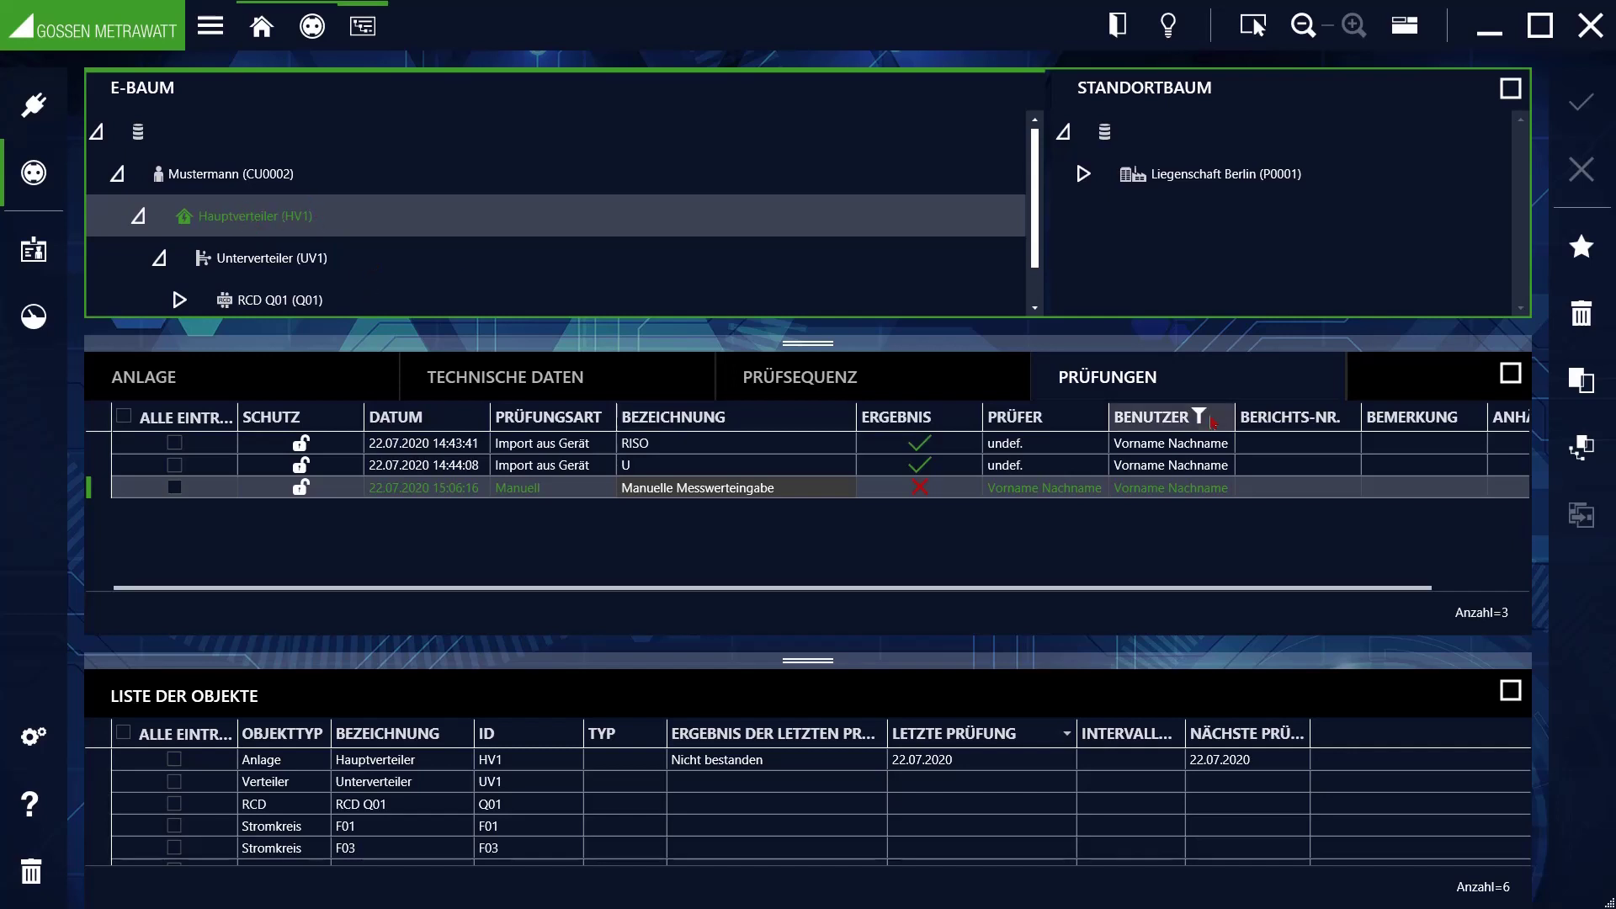
{"action": "left_click", "coordinate": [1152, 381]}
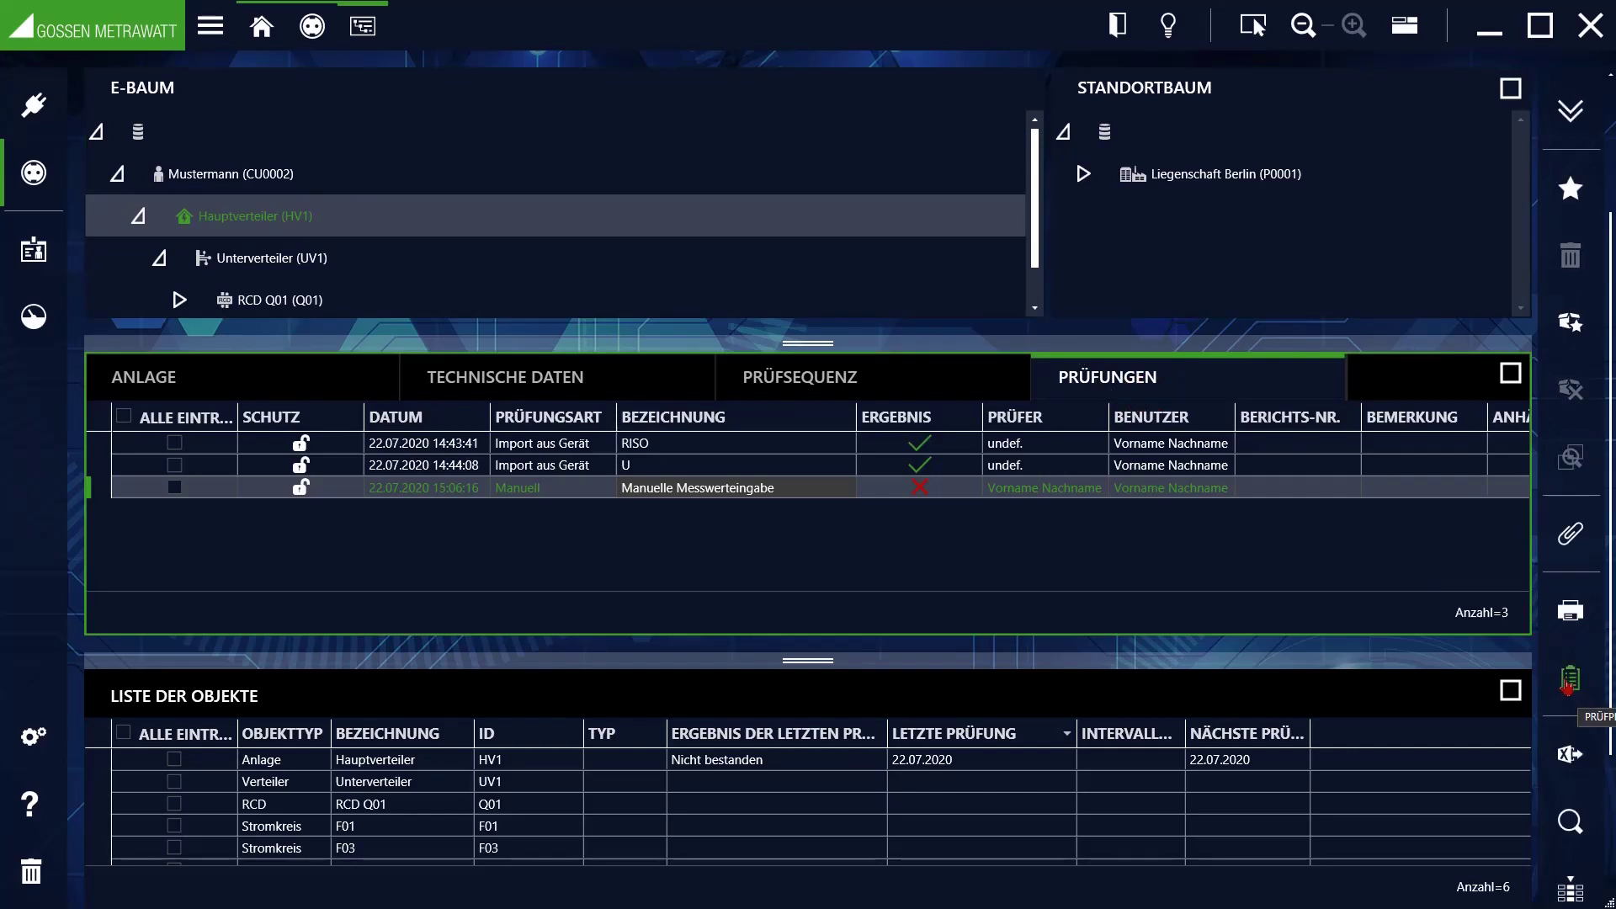
{"action": "left_click", "coordinate": [1568, 689]}
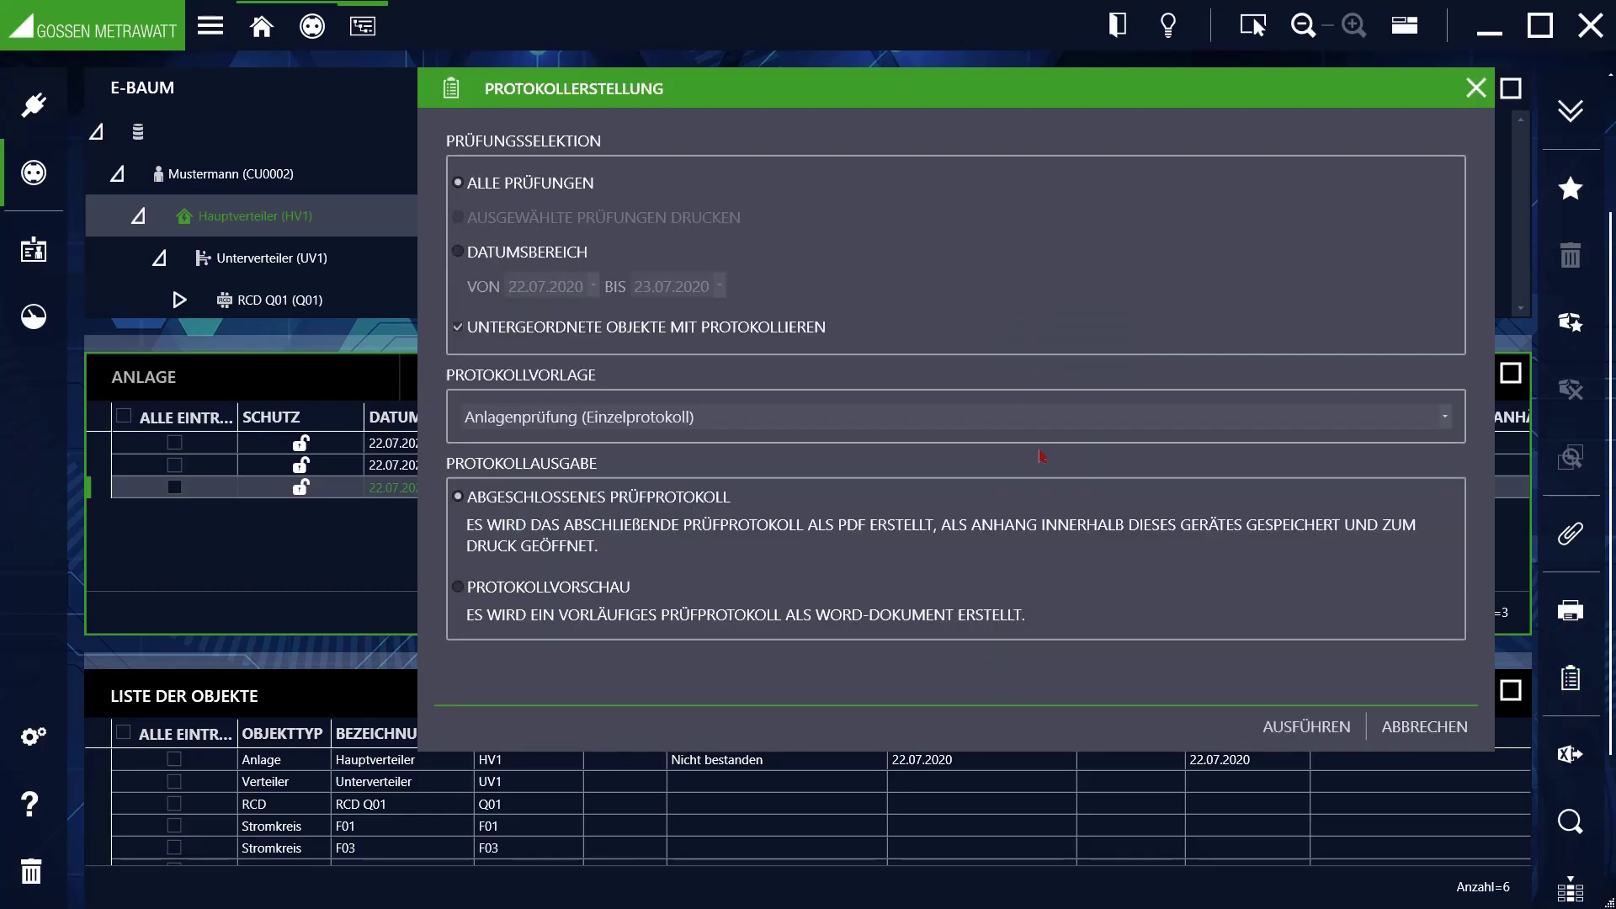
{"action": "left_click", "coordinate": [917, 419]}
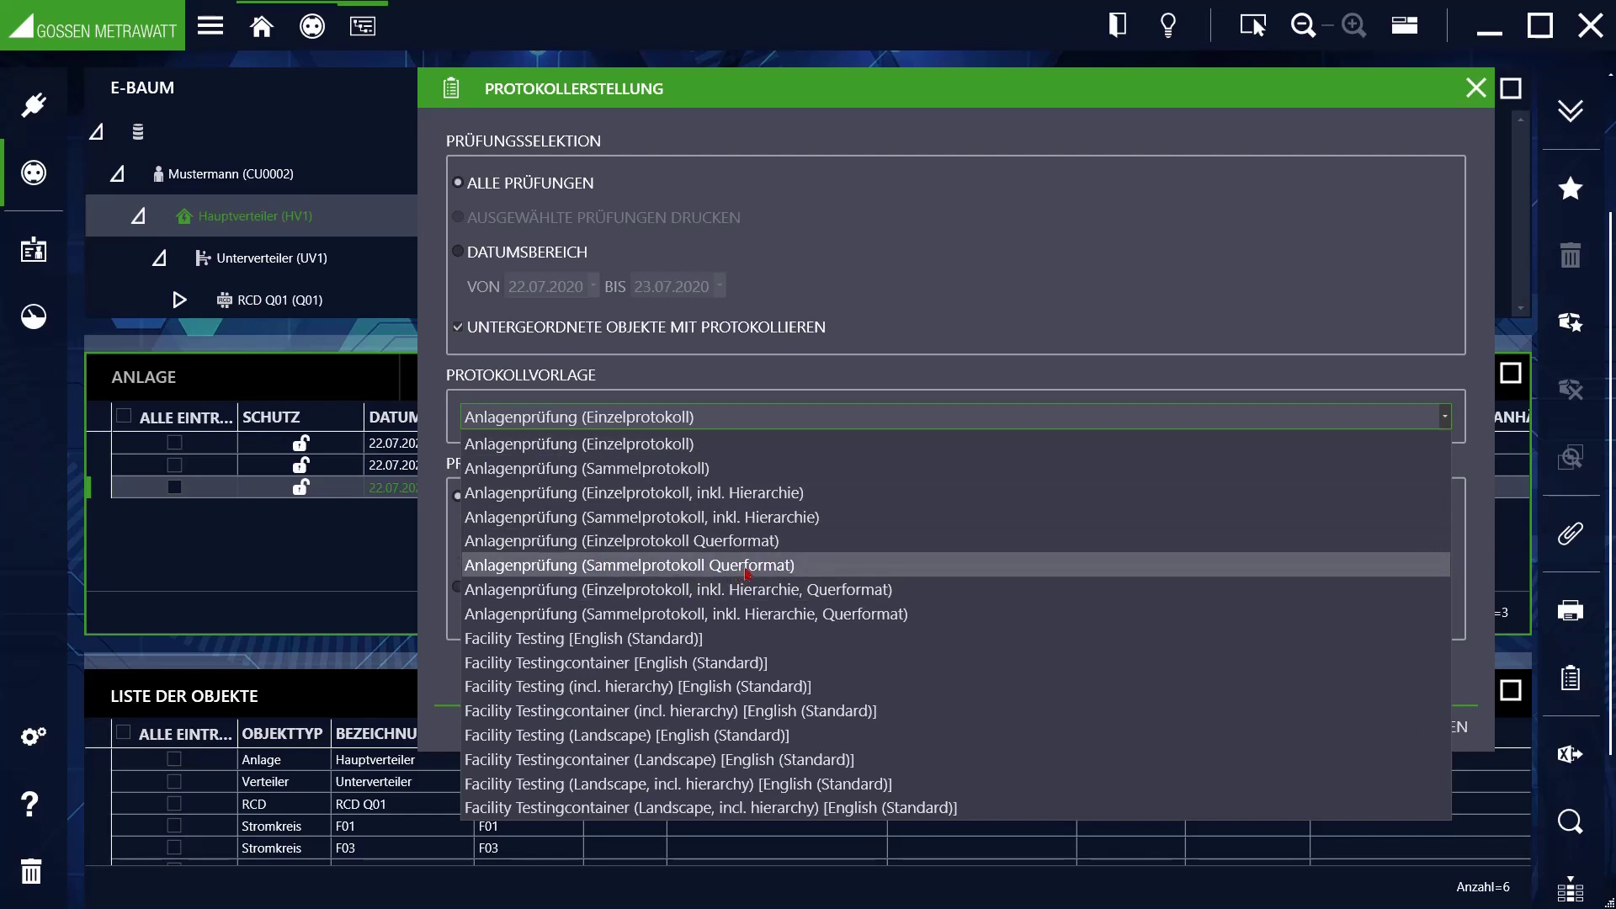
{"action": "left_click", "coordinate": [746, 572]}
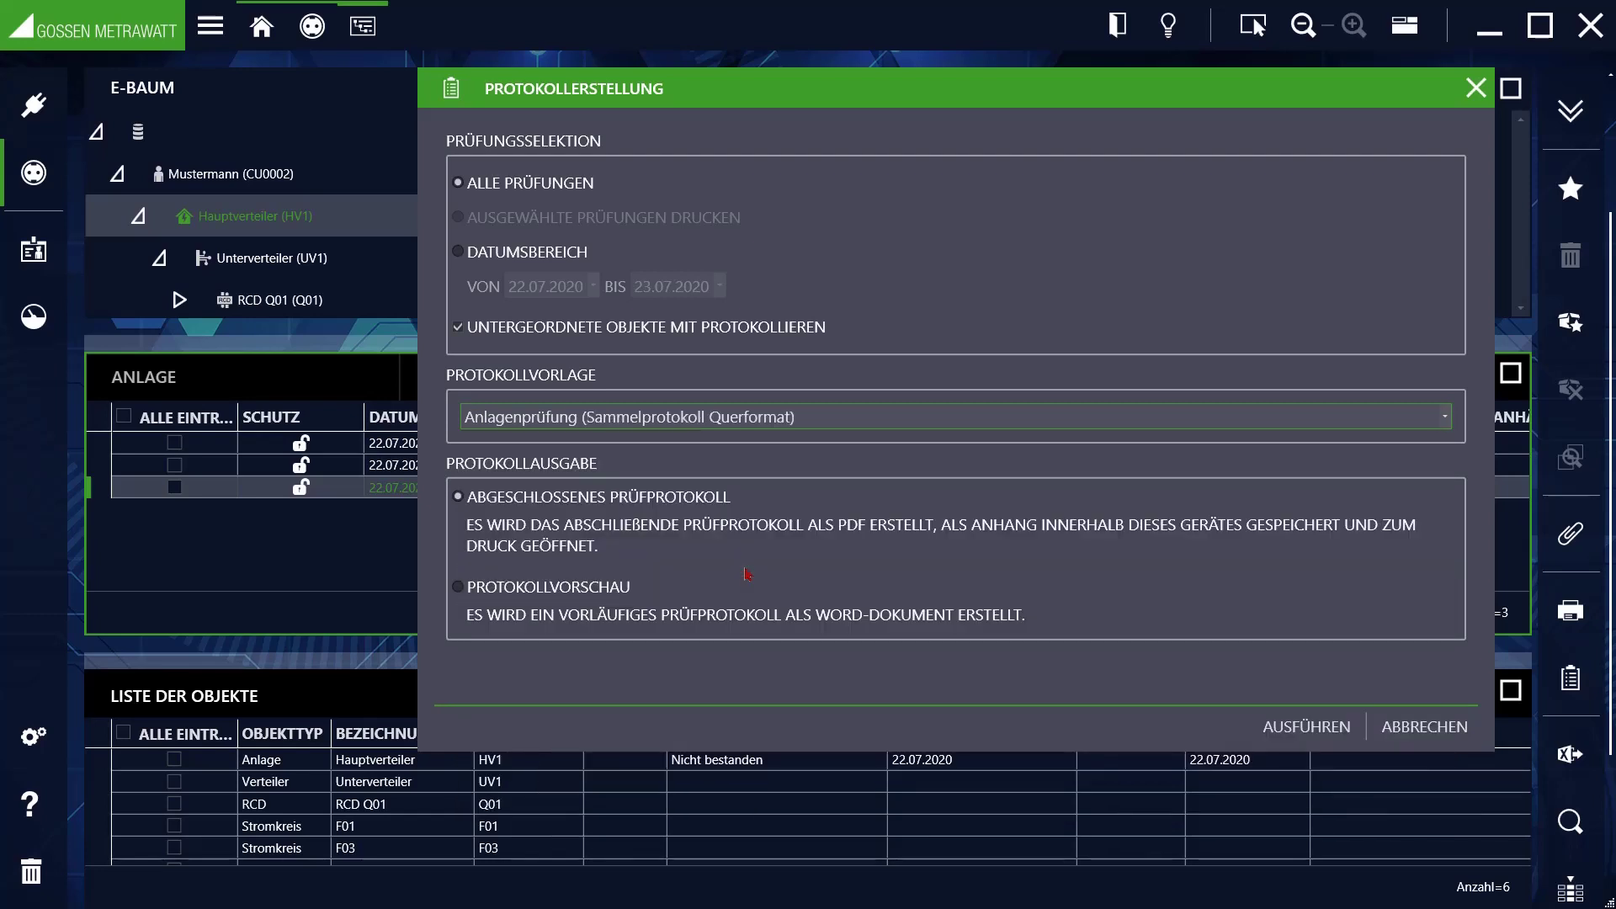
{"action": "left_click", "coordinate": [1287, 724]}
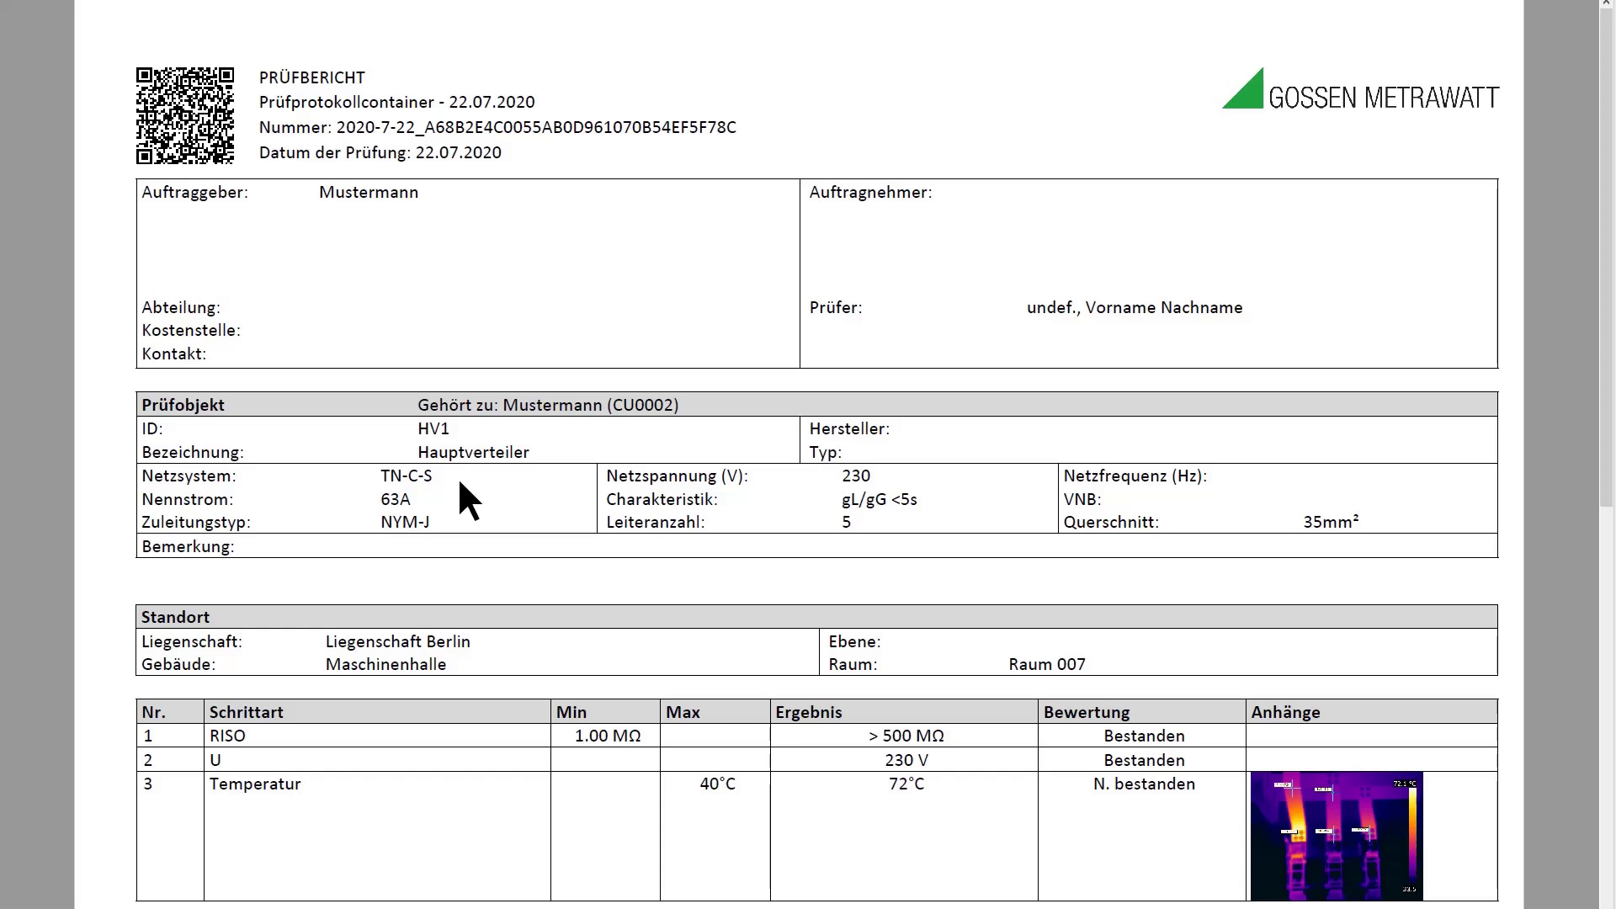
Step: Examine the report's test object, location, test steps with the Temperatur rating, listed test devices and overall result
{"action": "left_click_drag", "start_coordinate": [417, 453], "coordinate": [530, 452]}
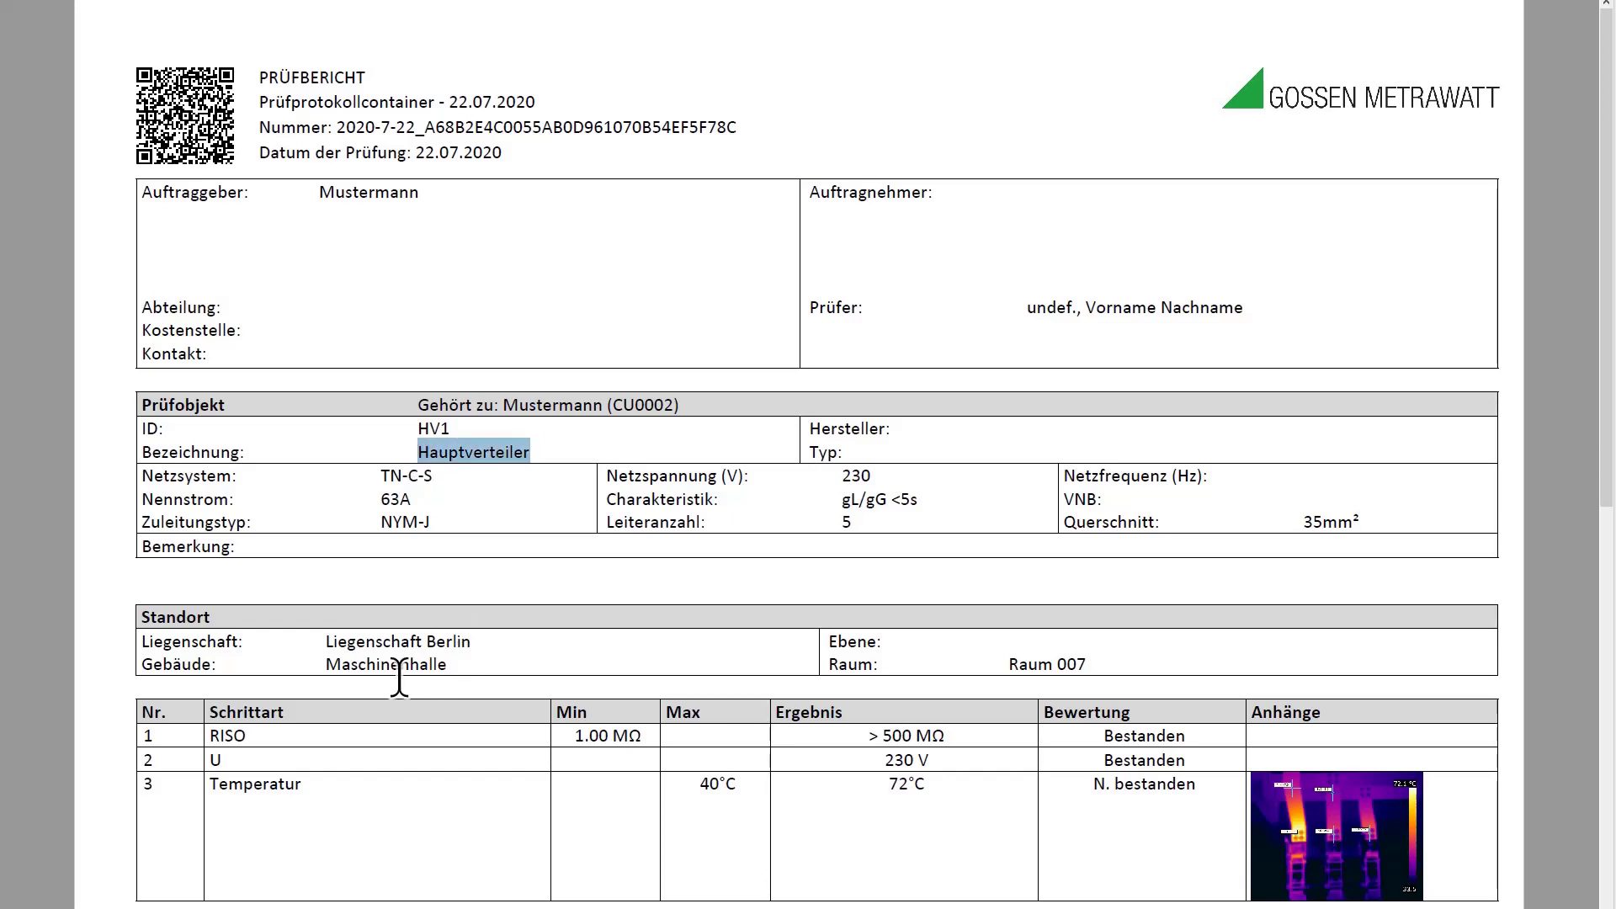
{"action": "left_click_drag", "start_coordinate": [167, 621], "coordinate": [223, 623]}
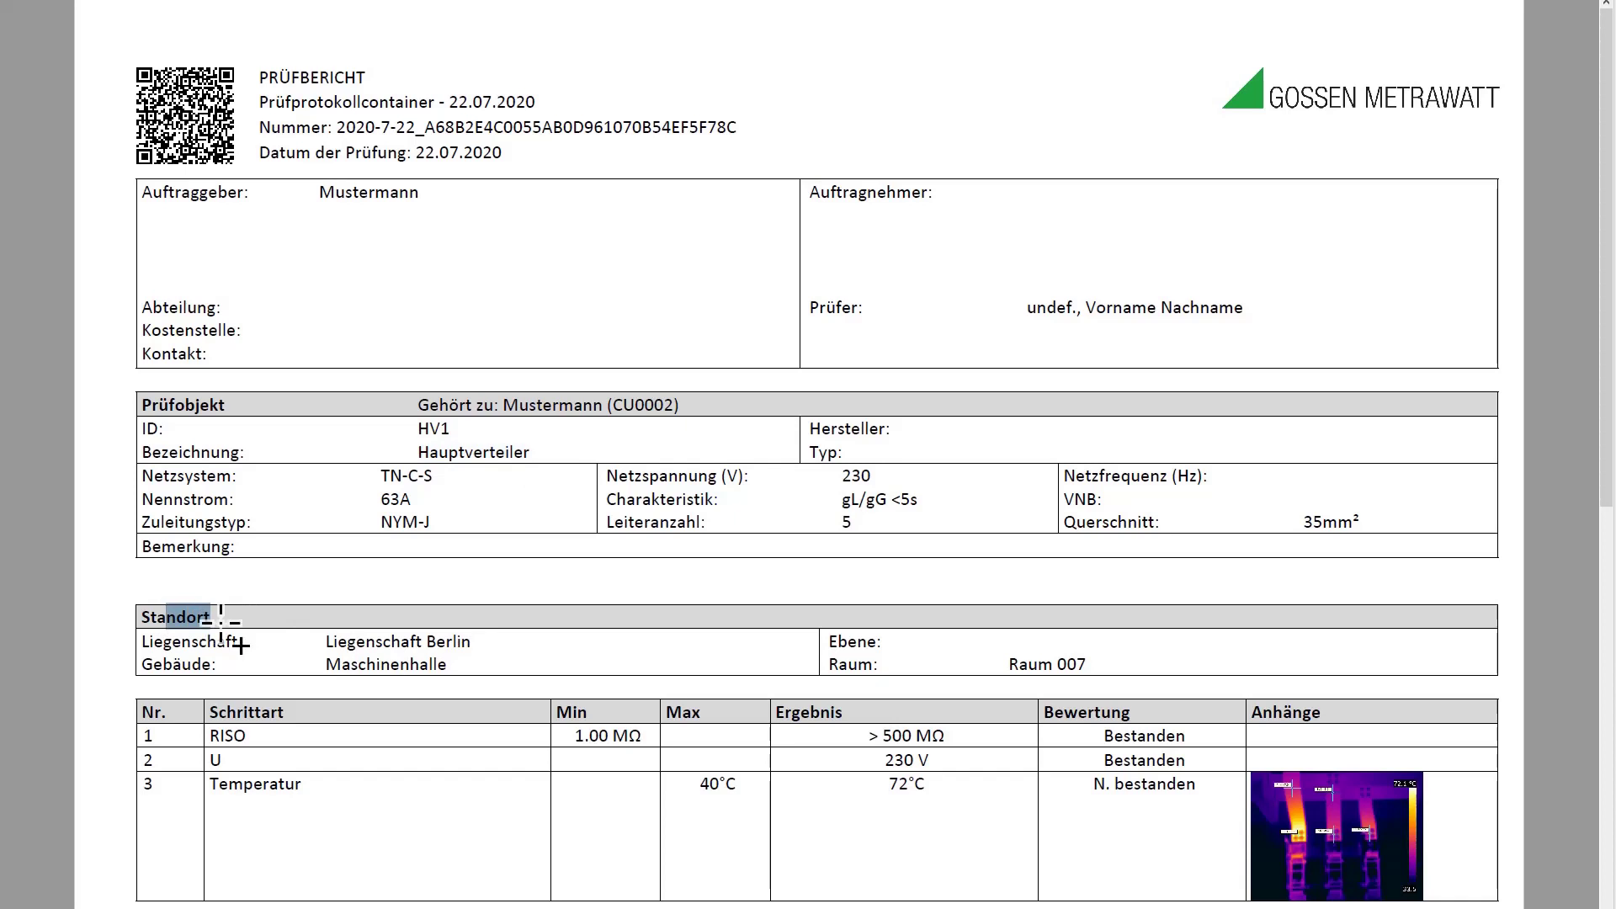
{"action": "left_click_drag", "start_coordinate": [231, 745], "coordinate": [633, 756]}
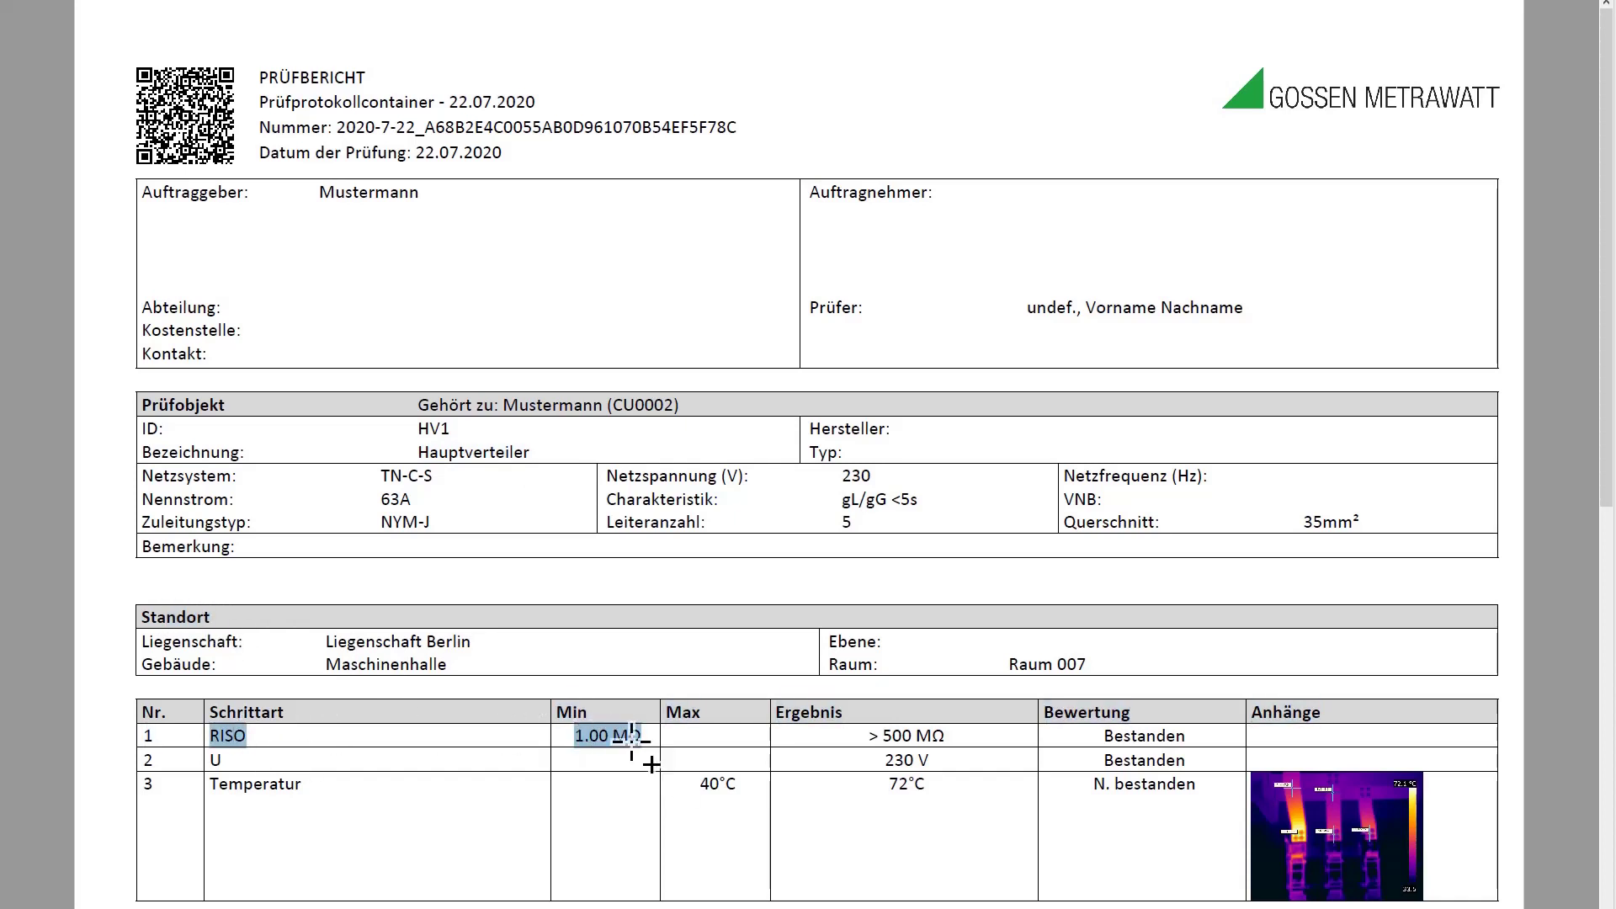
{"action": "left_click_drag", "start_coordinate": [210, 784], "coordinate": [307, 785]}
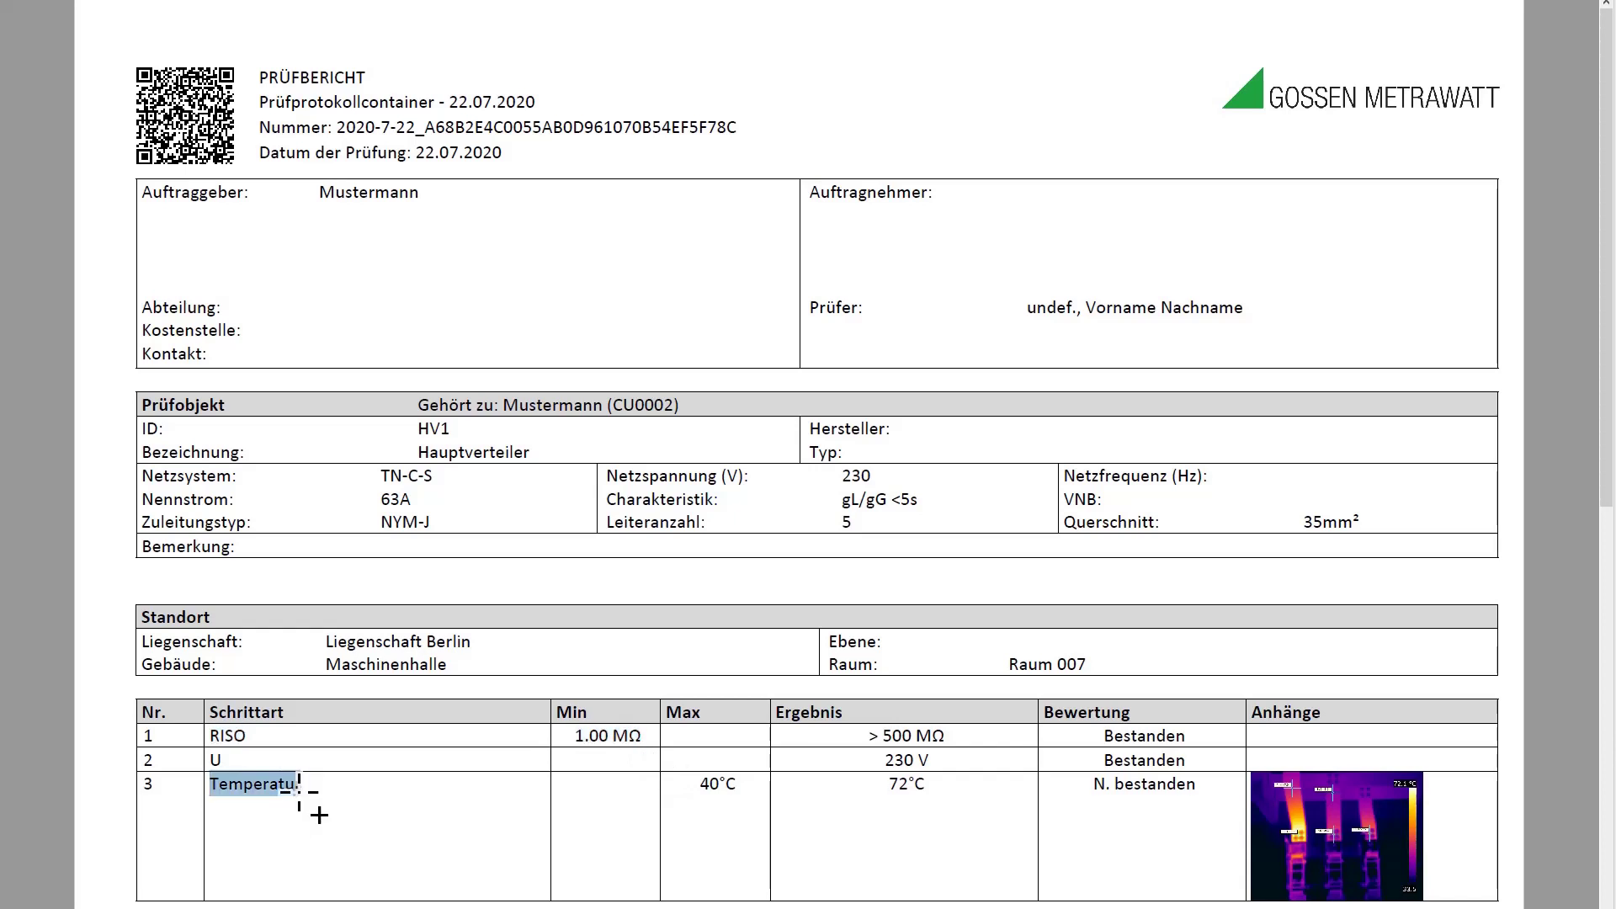
{"action": "left_click_drag", "start_coordinate": [1093, 785], "coordinate": [1183, 795]}
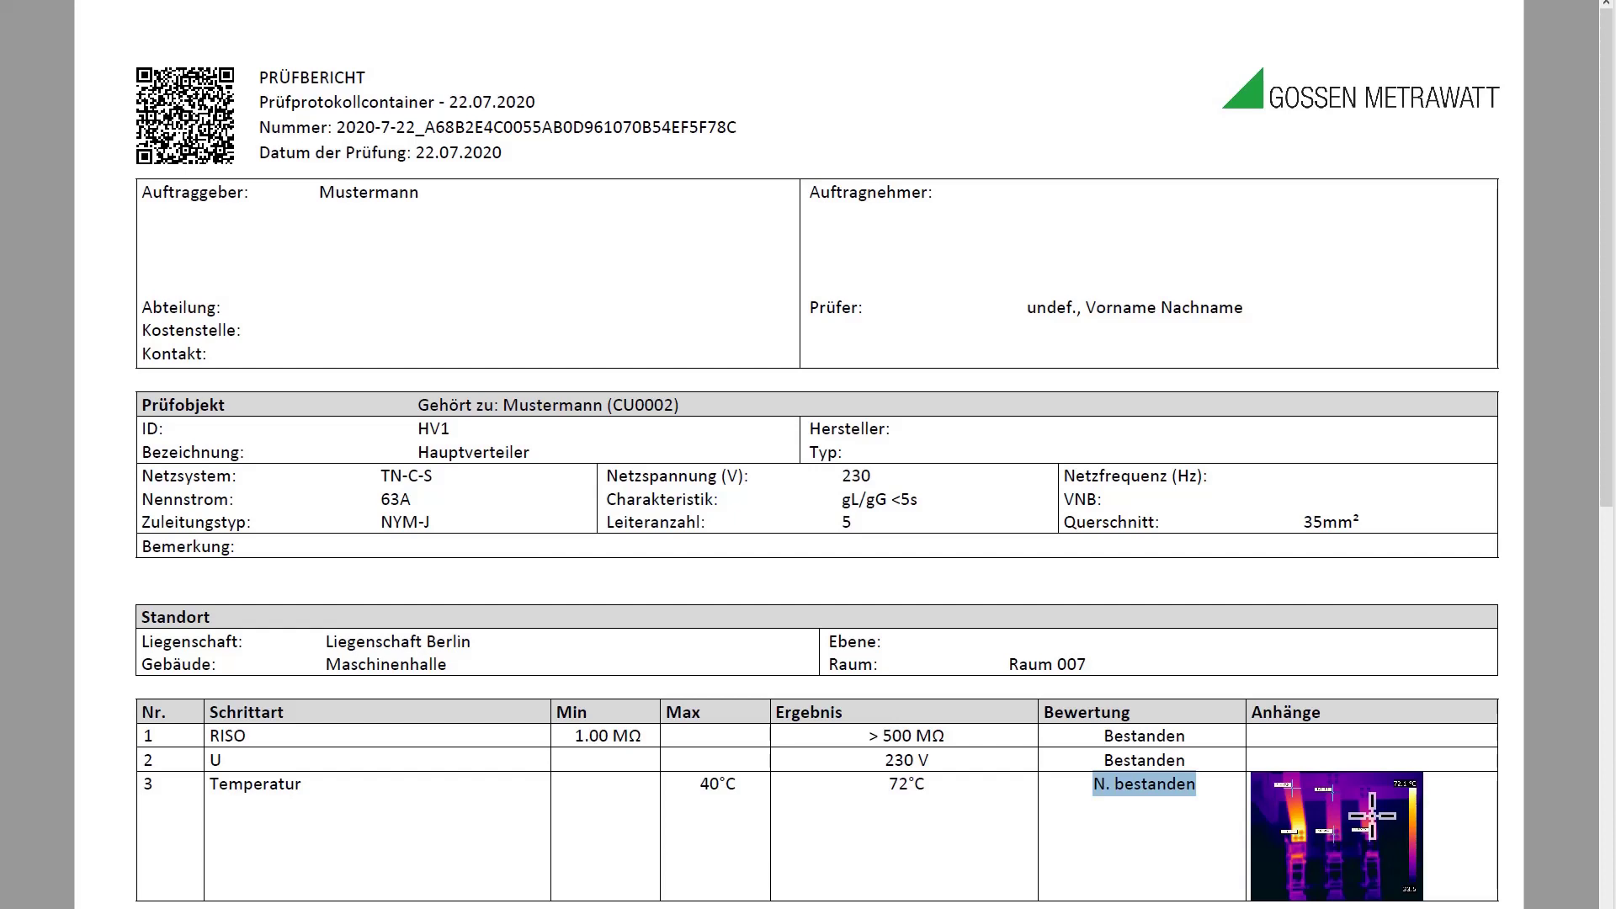
{"action": "scroll", "coordinate": [1372, 816], "scroll_direction": "down", "scroll_amount": 6}
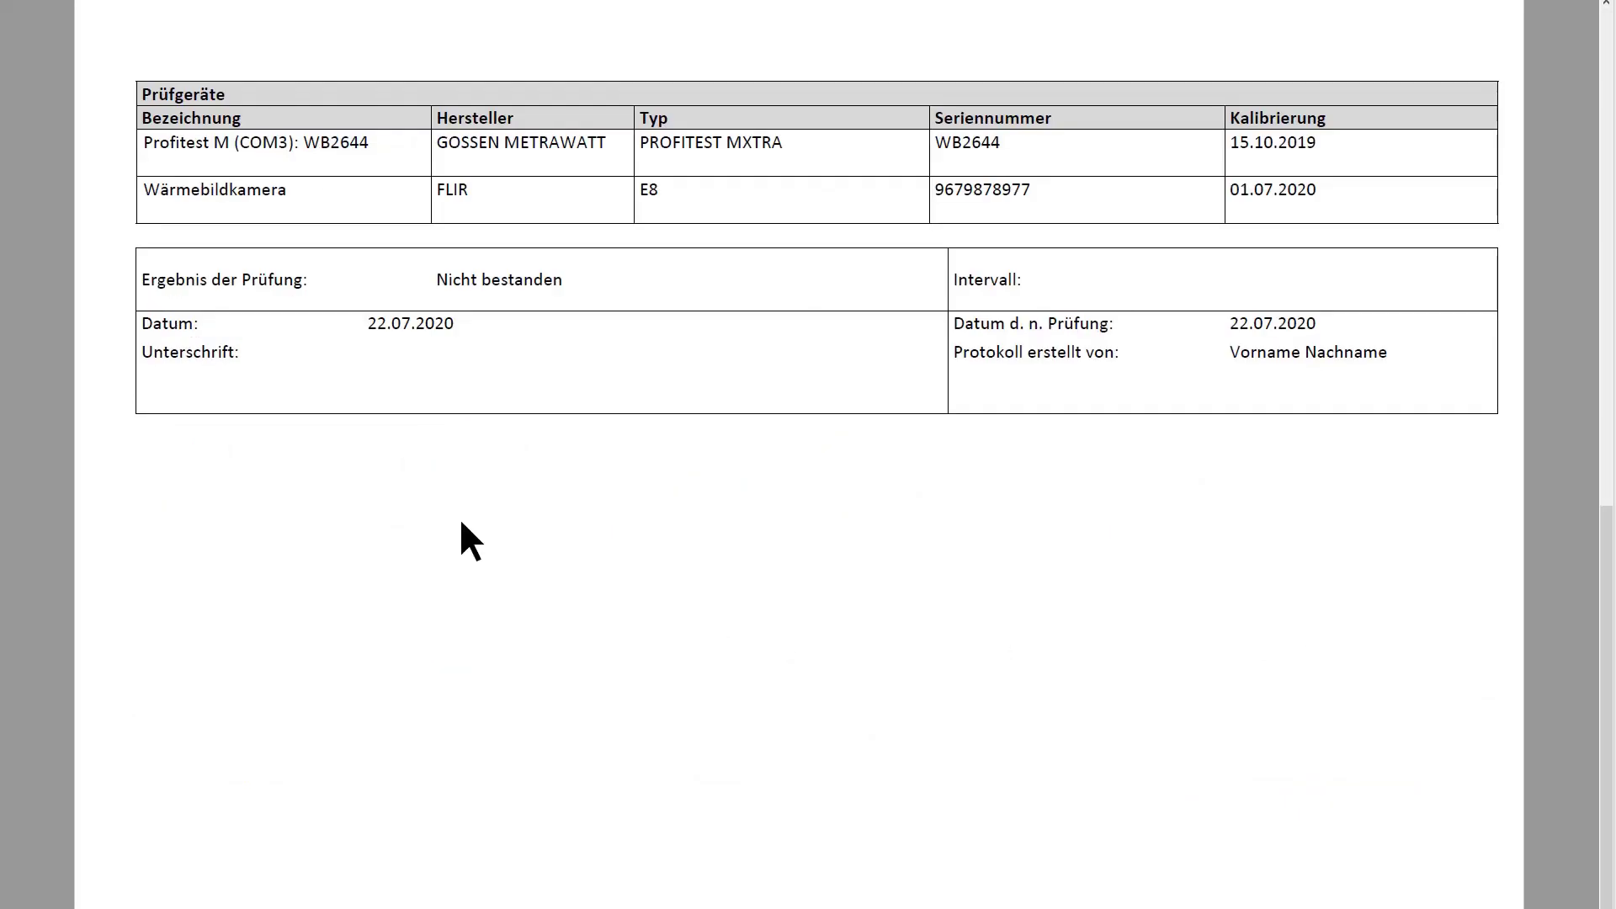
{"action": "left_click_drag", "start_coordinate": [141, 145], "coordinate": [371, 148]}
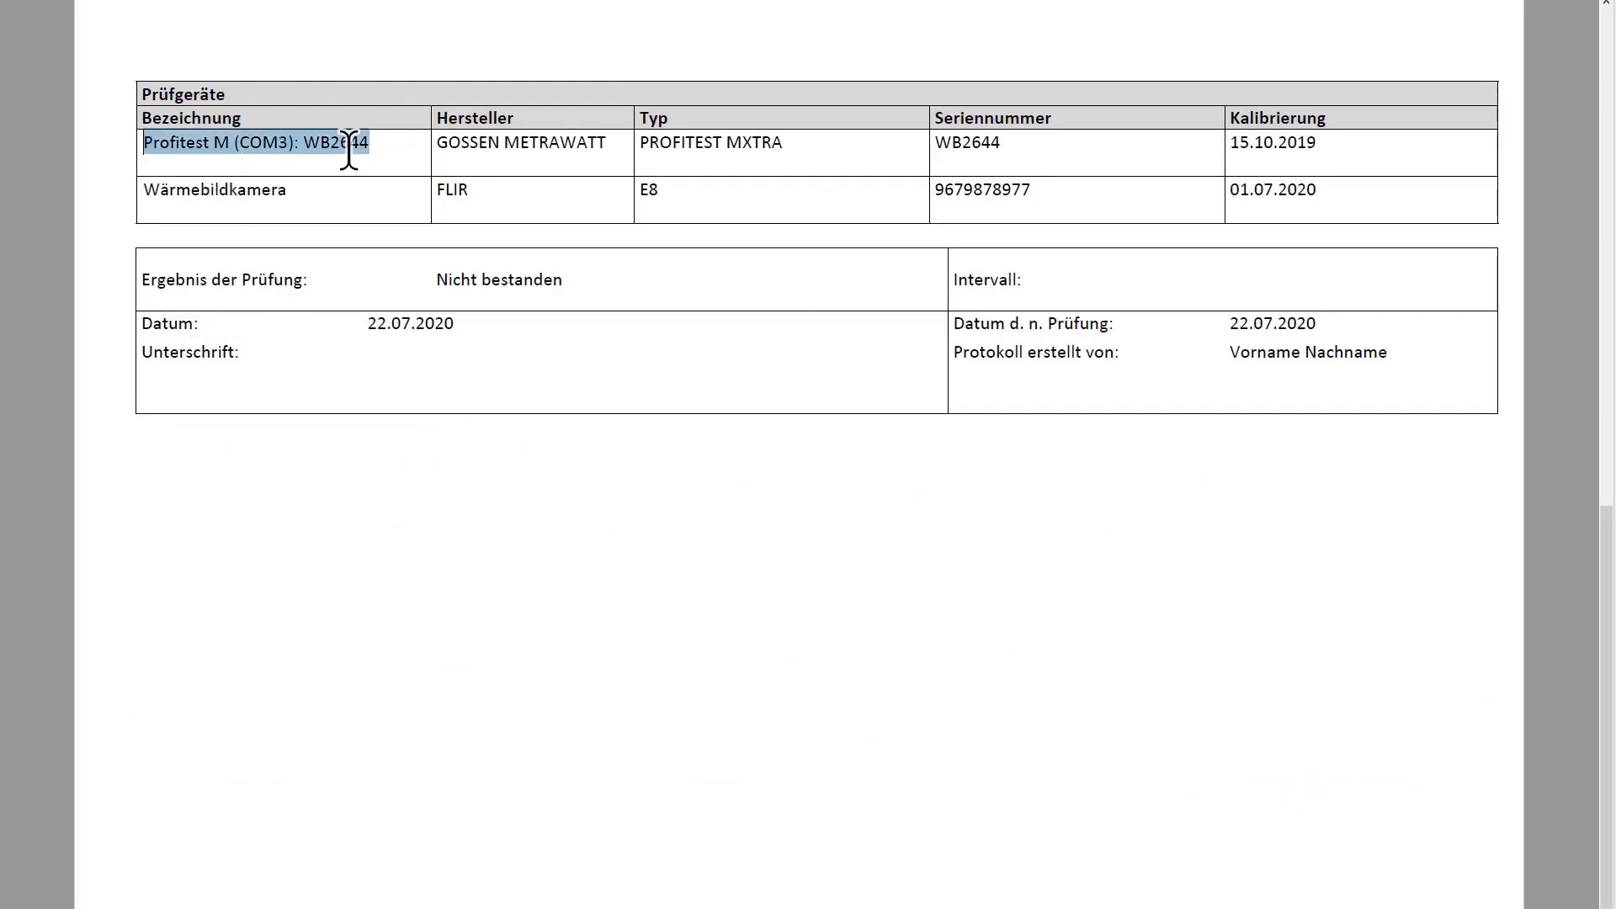
{"action": "left_click", "coordinate": [225, 190]}
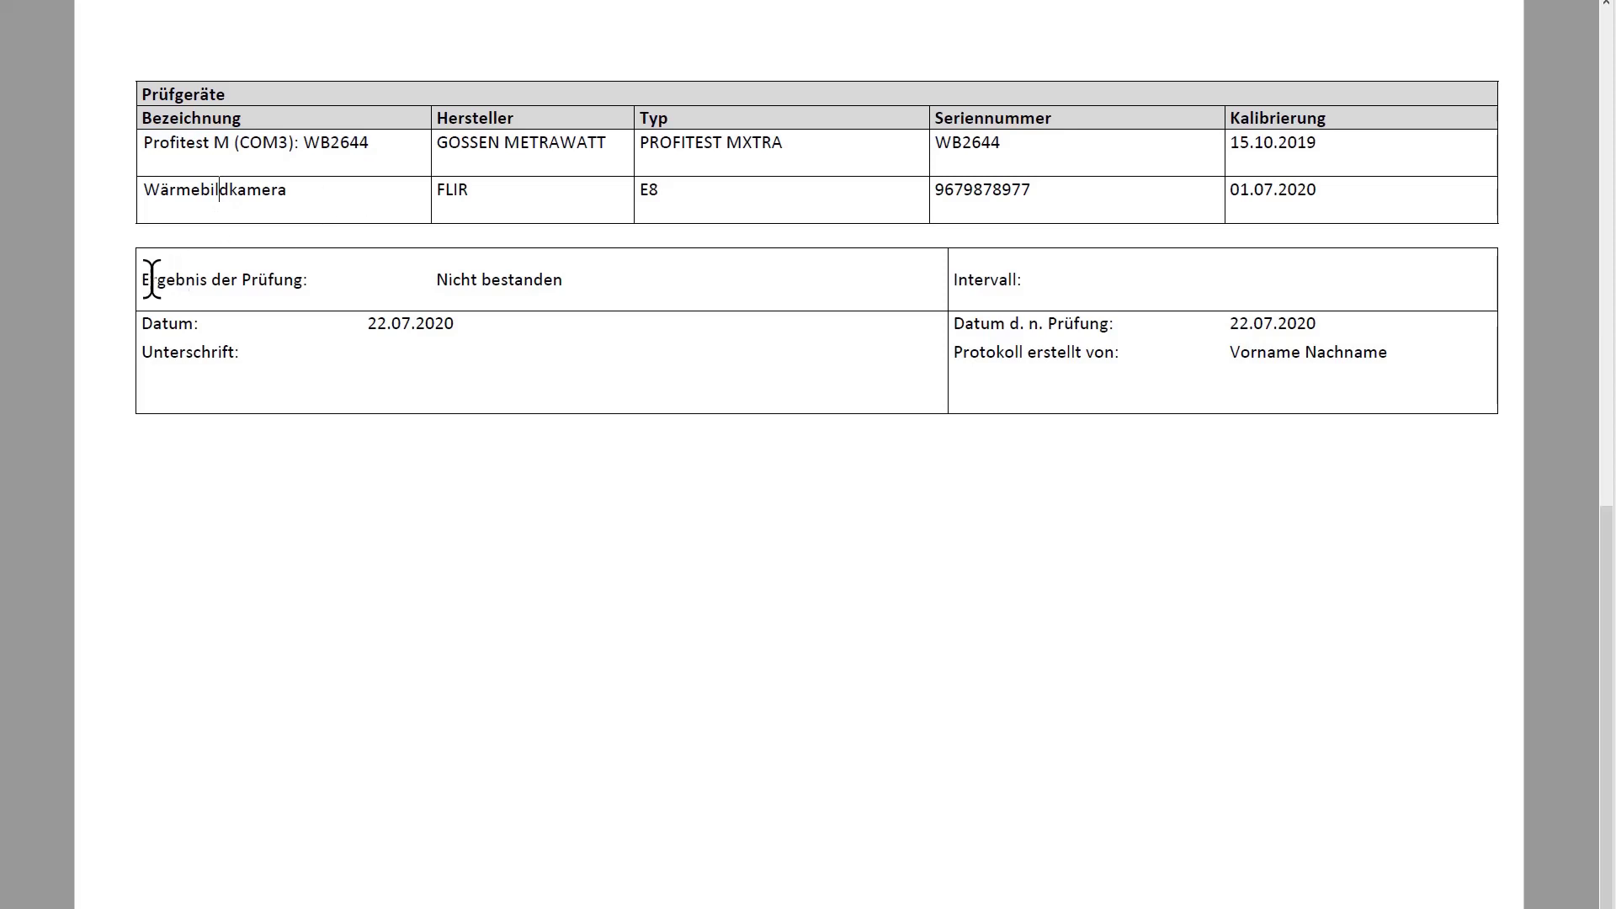
{"action": "left_click_drag", "start_coordinate": [142, 280], "coordinate": [494, 292]}
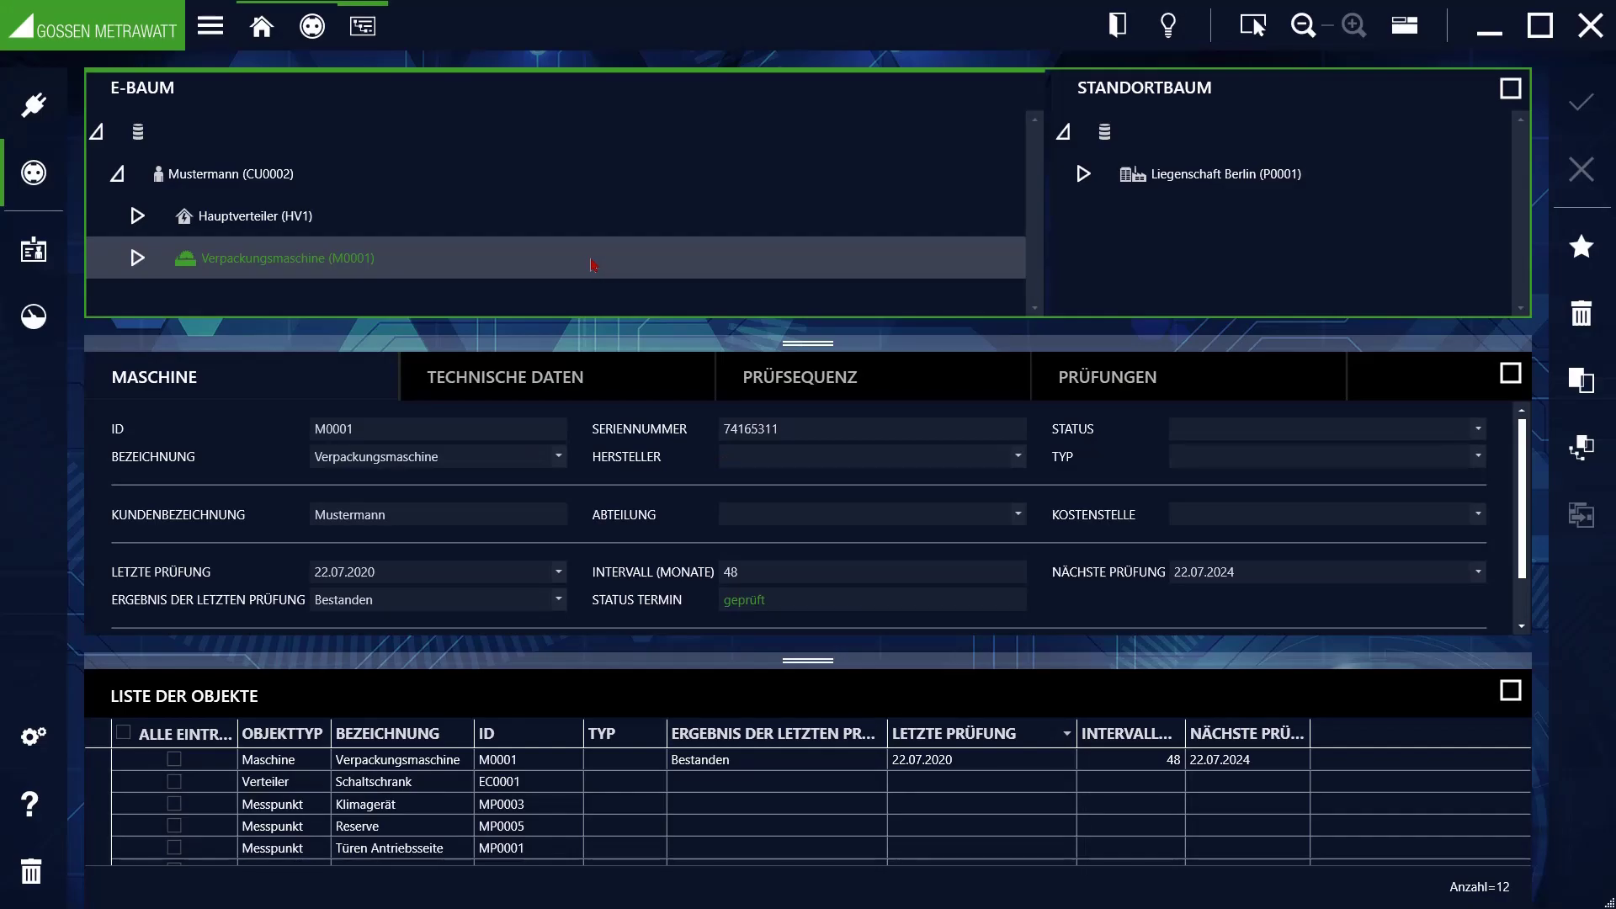
Step: Add a manually entered test to the Verpackungsmaschine's measuring point Türen Antriebsseite (MP0001) with Sichtprüfung as its test device
{"action": "left_click", "coordinate": [137, 259]}
{"action": "scroll", "coordinate": [433, 226], "scroll_direction": "down", "scroll_amount": 1}
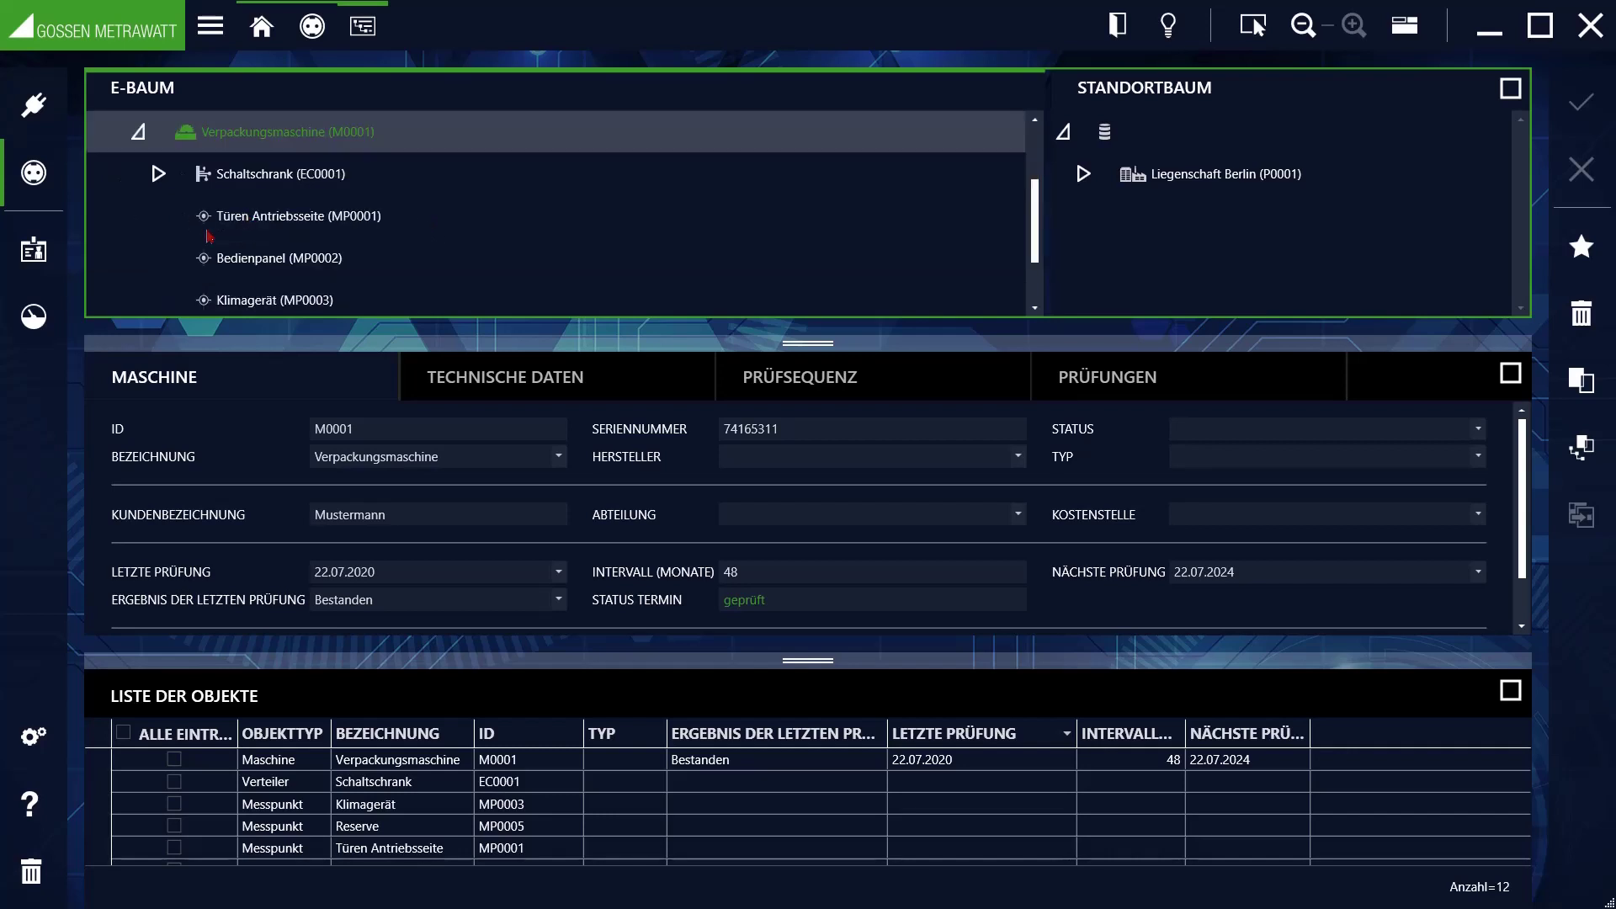
{"action": "left_click", "coordinate": [323, 217]}
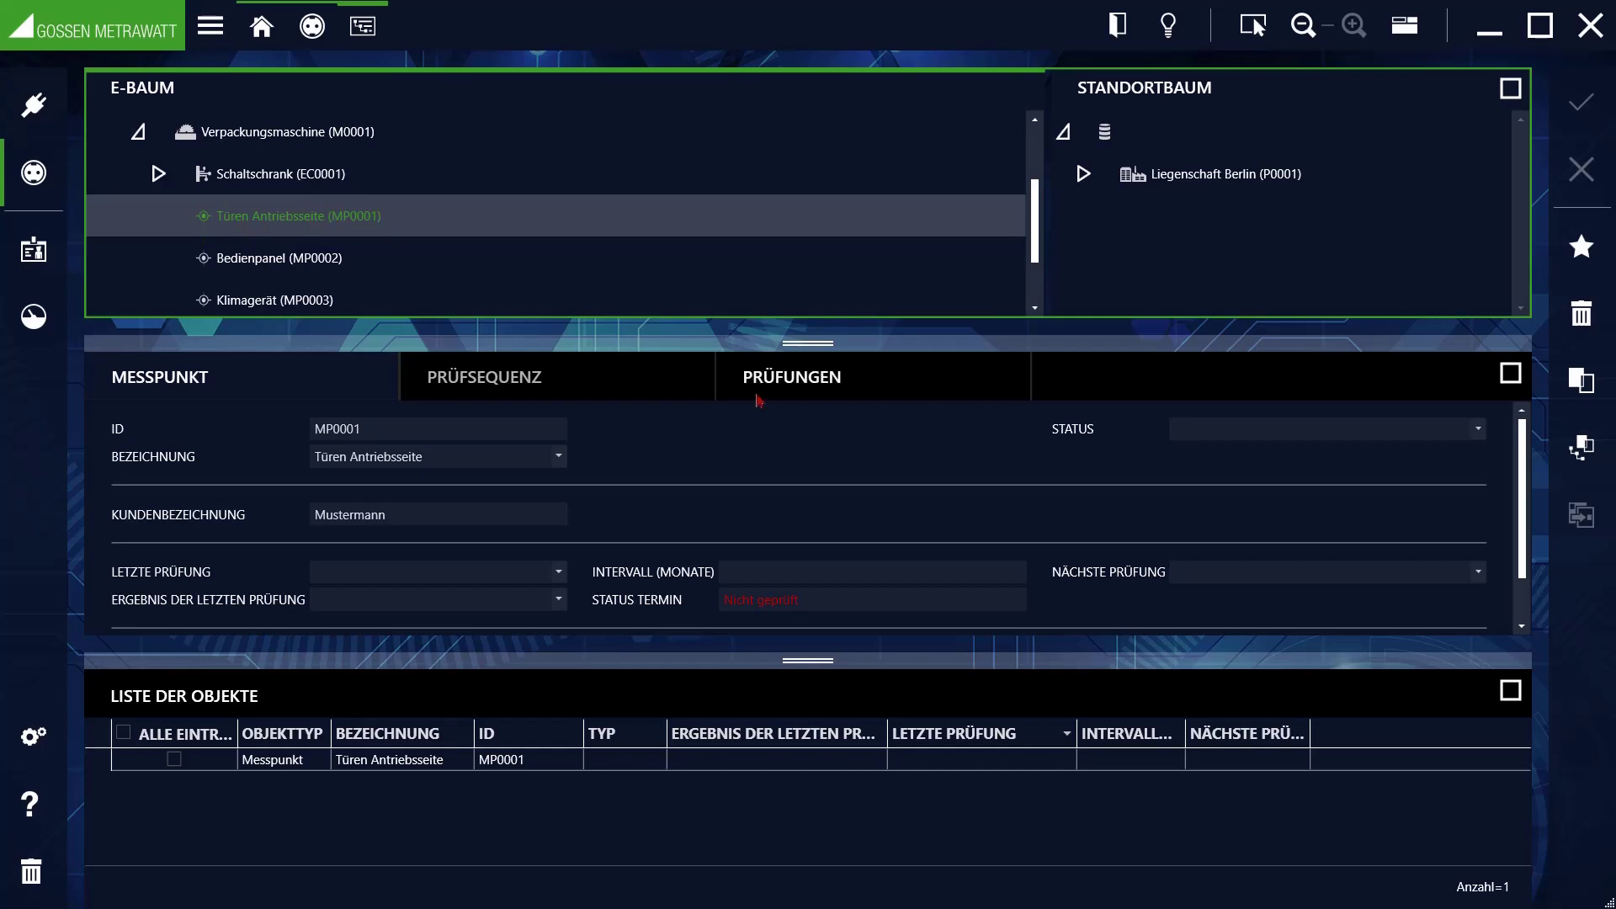
{"action": "left_click", "coordinate": [831, 384]}
{"action": "left_click", "coordinate": [1564, 385]}
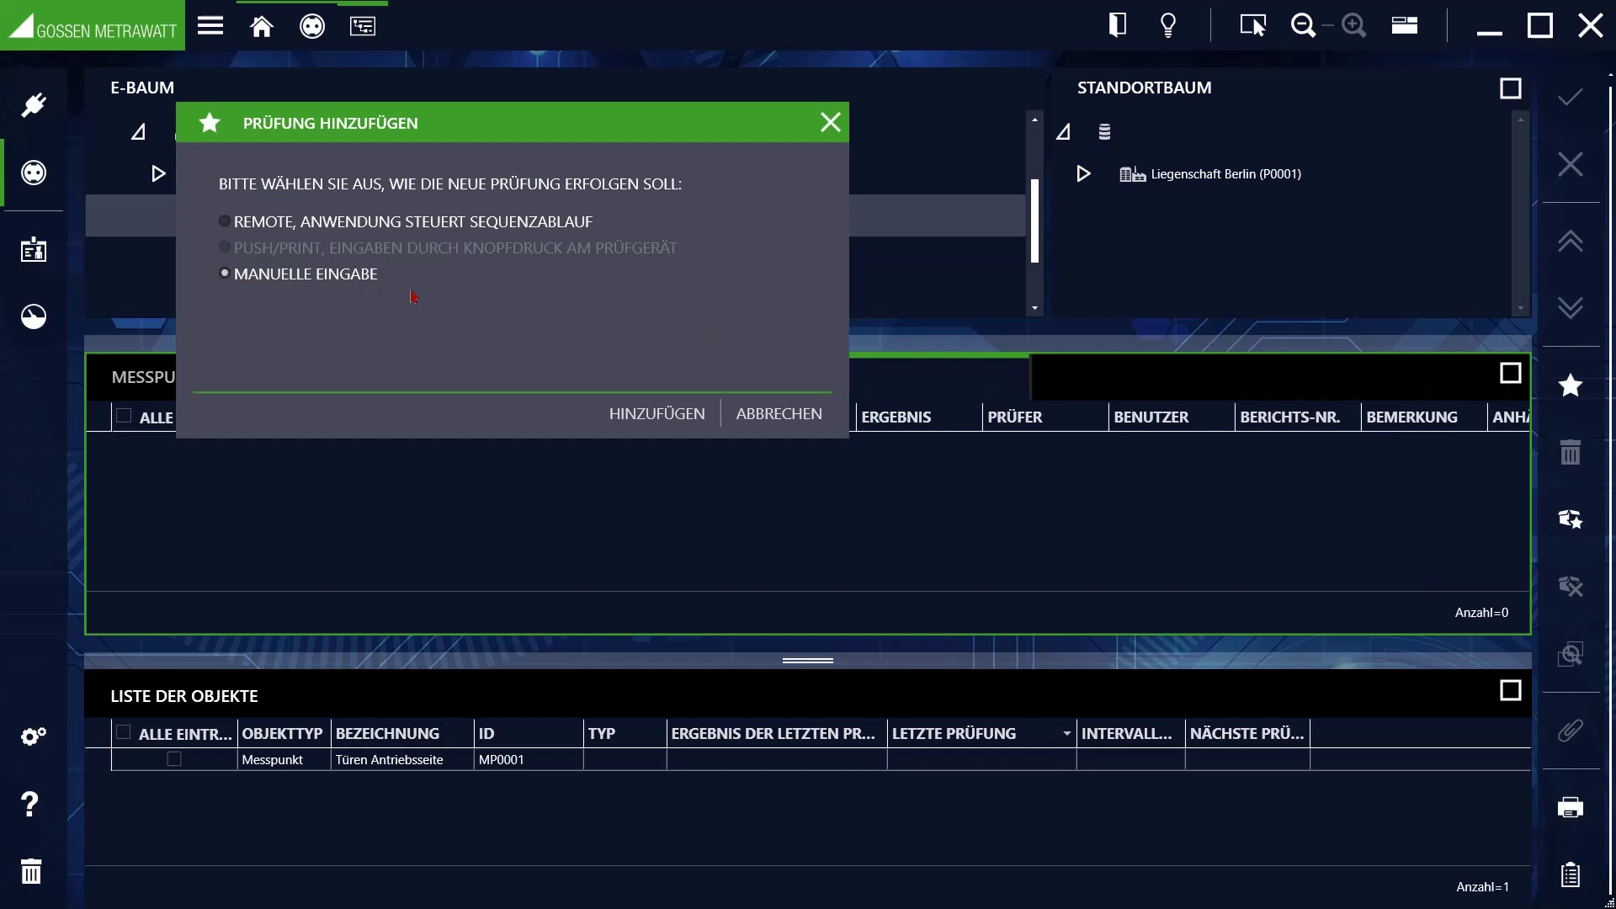
{"action": "left_click", "coordinate": [684, 420]}
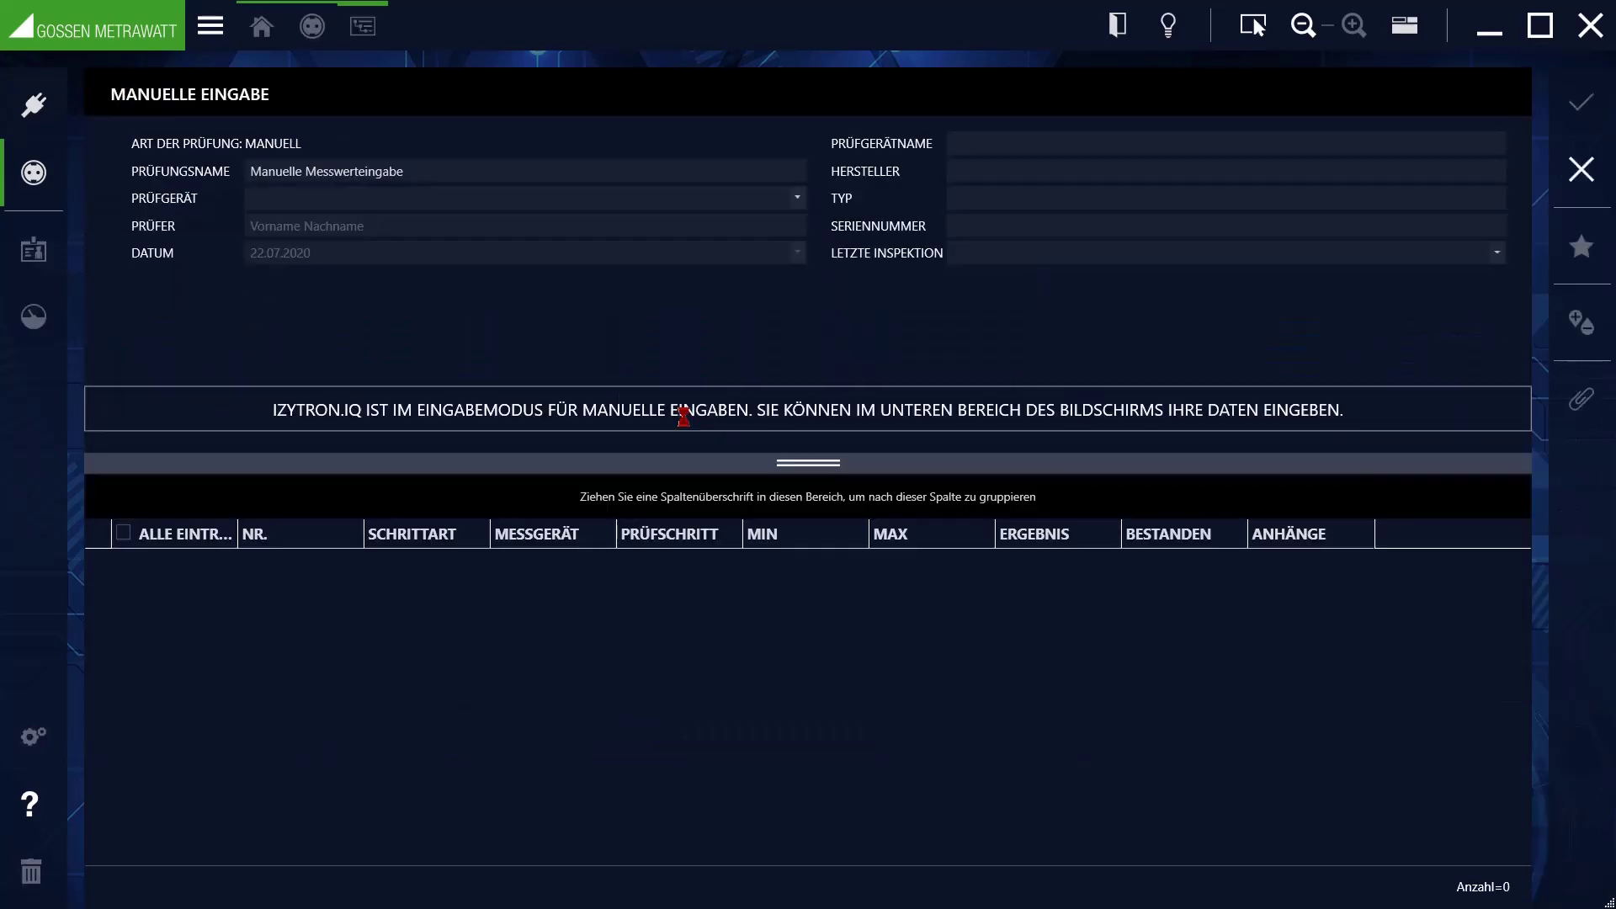
{"action": "left_click", "coordinate": [792, 194]}
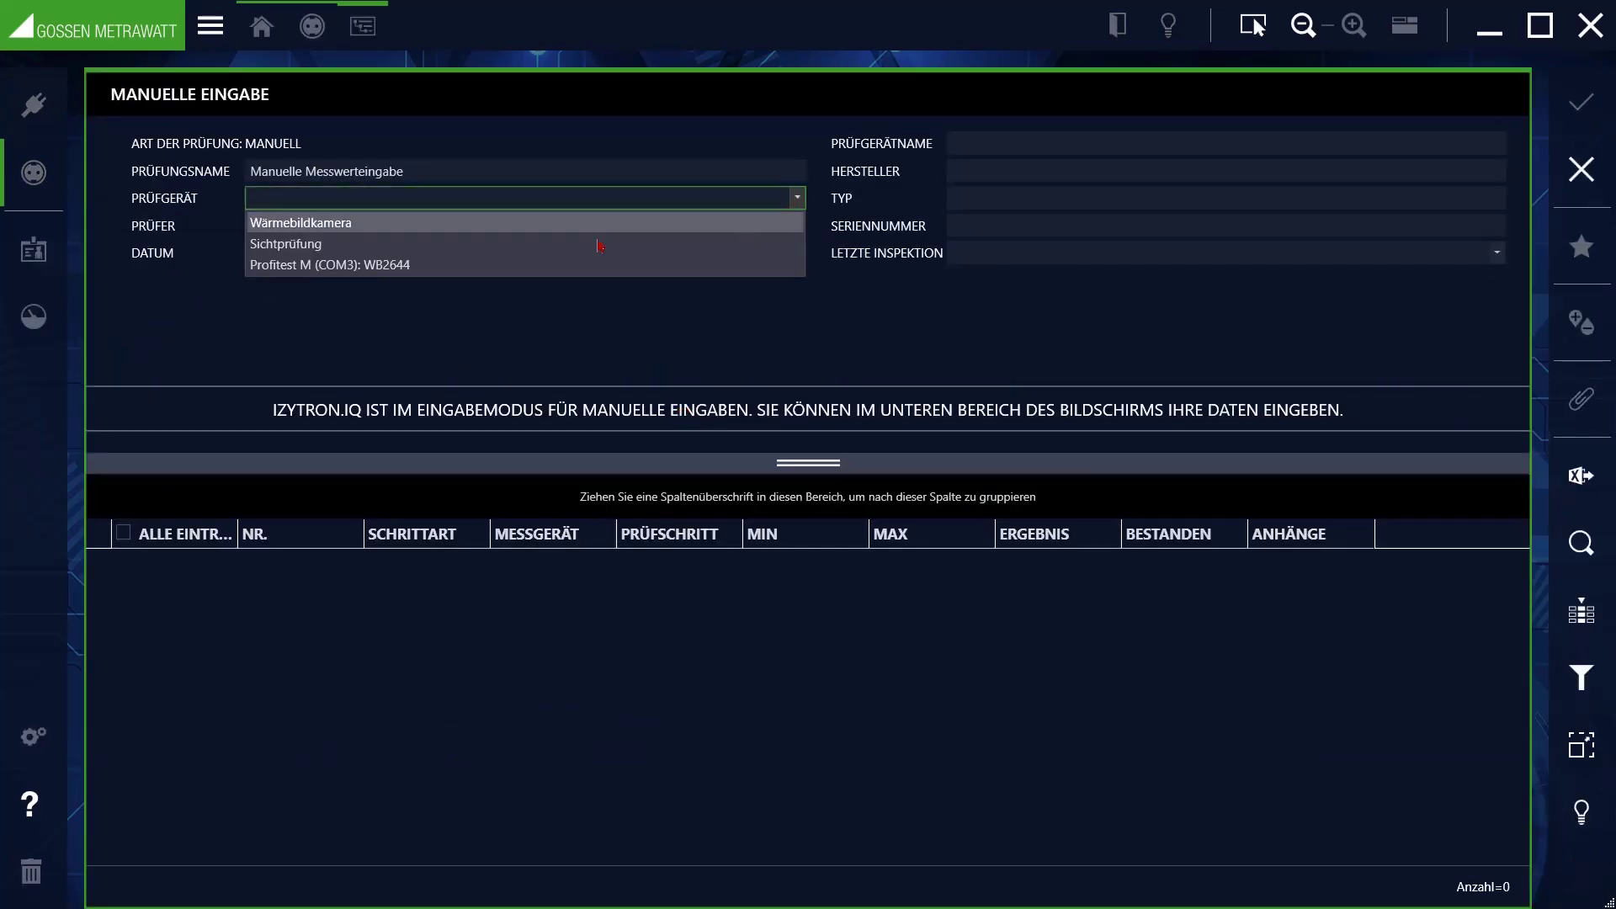
{"action": "left_click", "coordinate": [455, 243]}
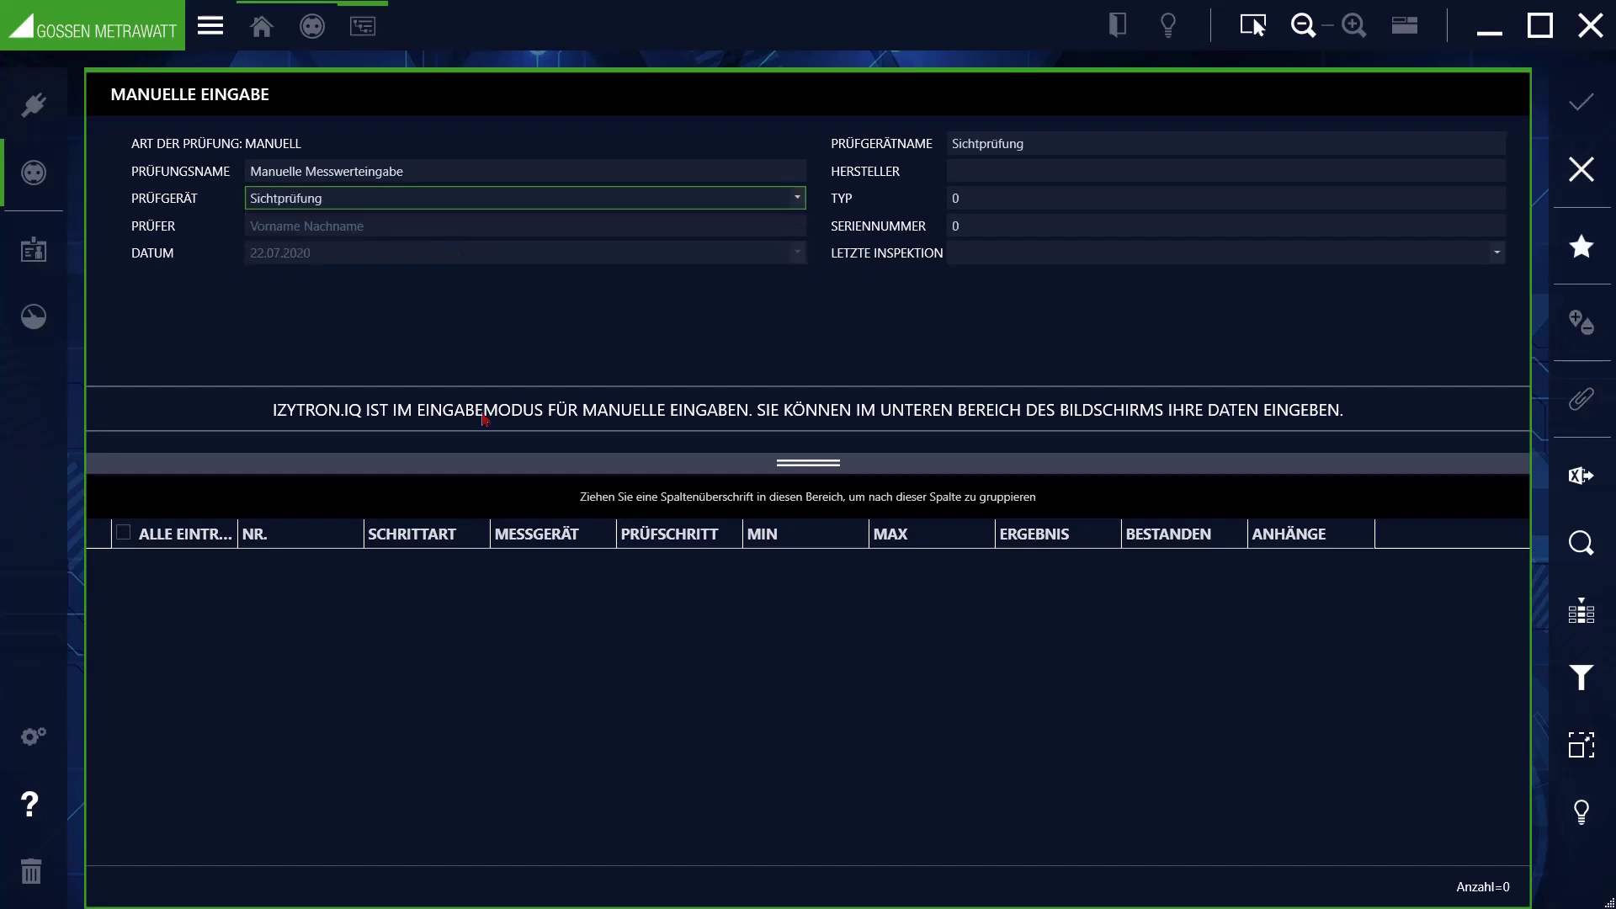
Step: Add a test step named "Sicherheitstürschalter nicht manipuliert?" to the manual visual inspection
{"action": "left_click", "coordinate": [755, 617]}
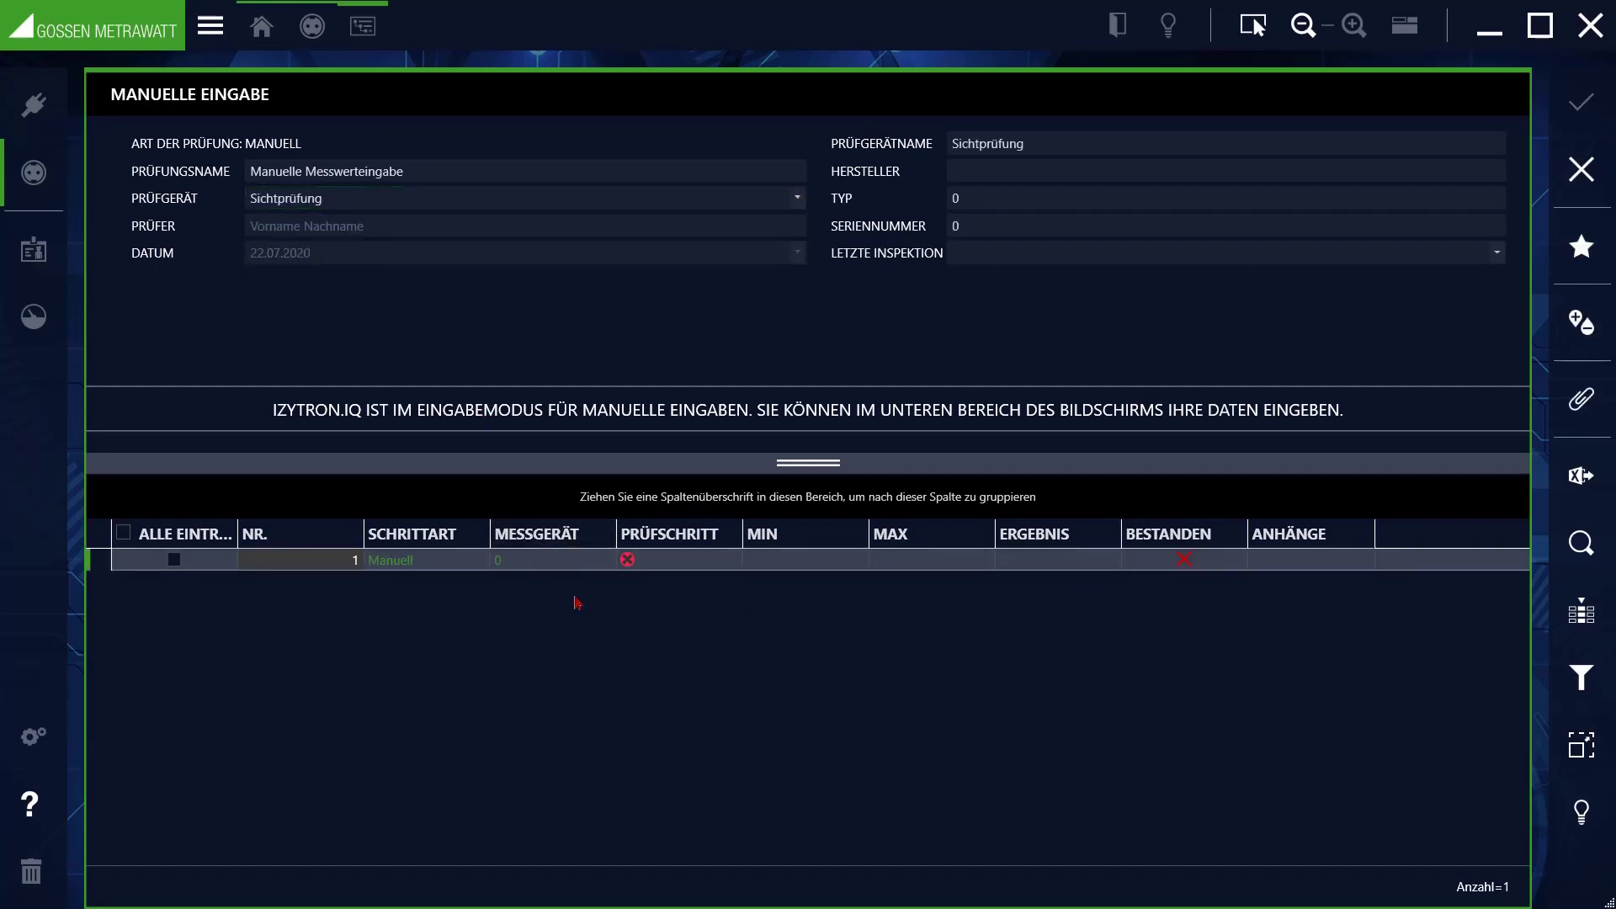
{"action": "left_click", "coordinate": [690, 562]}
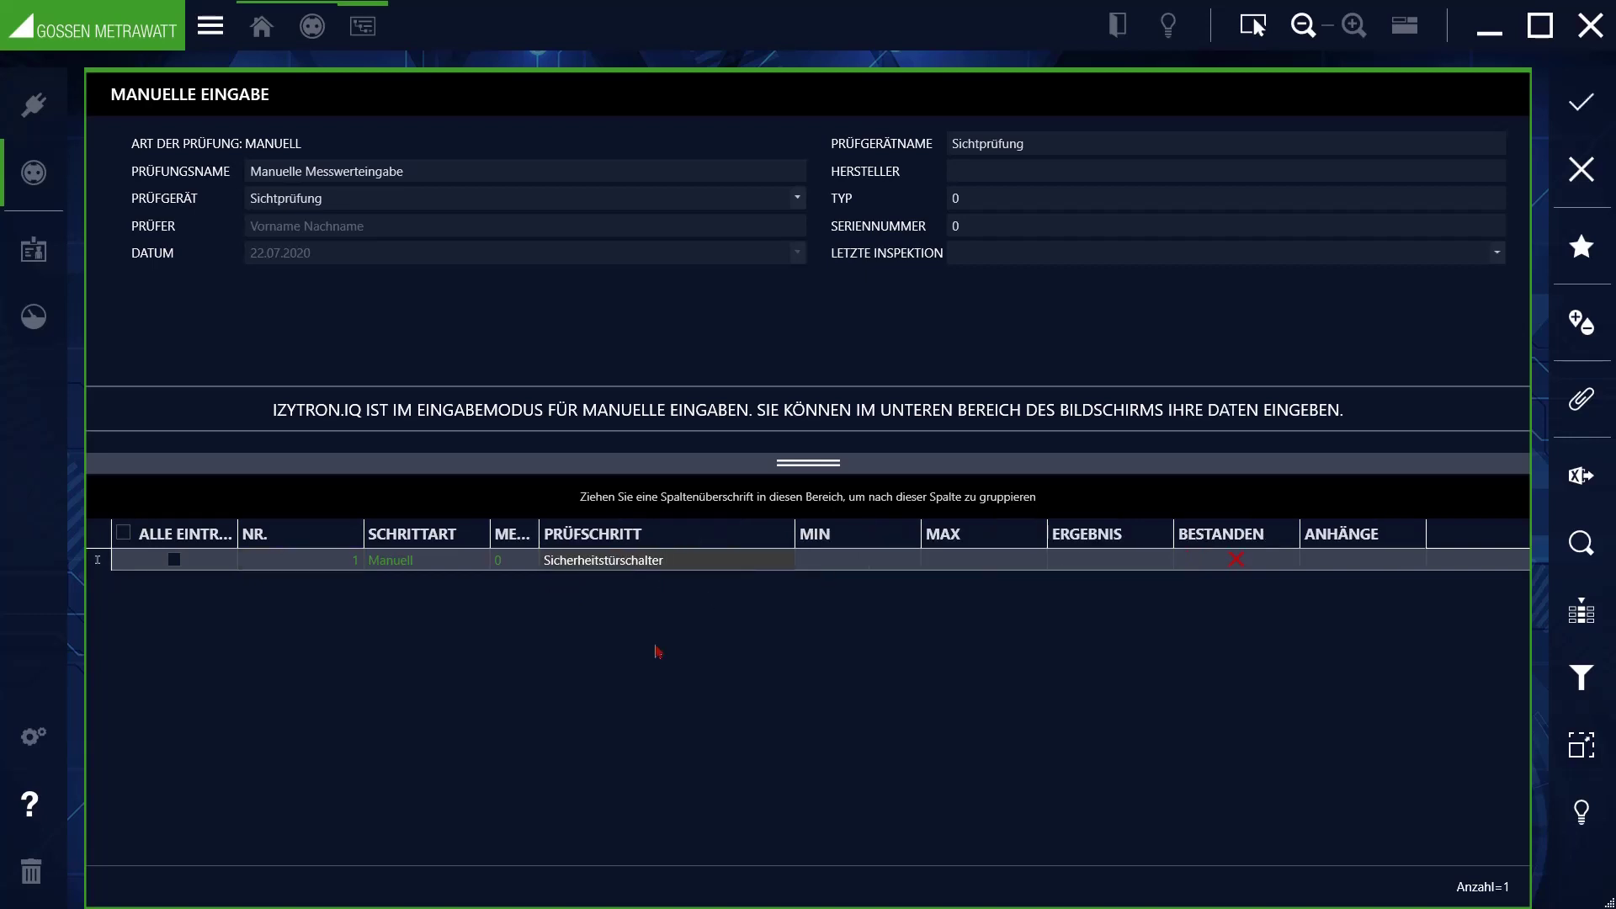
{"action": "type", "text": "nicht maniplu"}
{"action": "key", "text": "BackSpace"}
{"action": "key", "text": "BackSpace"}
{"action": "type", "text": "ulier"}
Step: Attach the image Türschalter_Gebrückt.jpg to the safety door switch test step
{"action": "left_click", "coordinate": [1582, 406]}
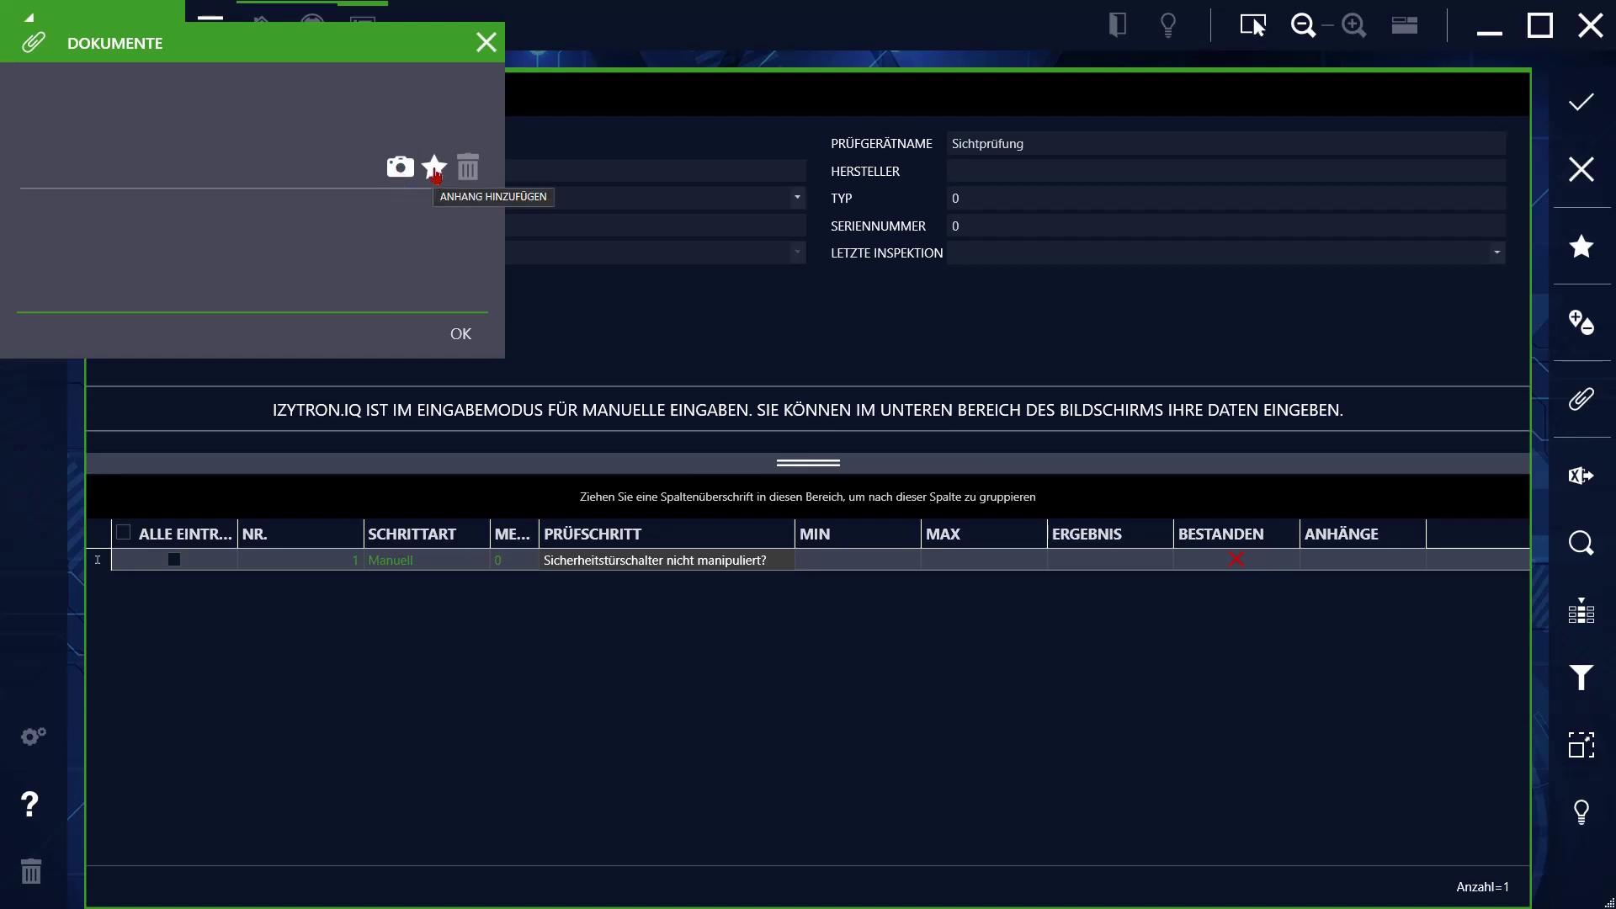
{"action": "left_click", "coordinate": [435, 168]}
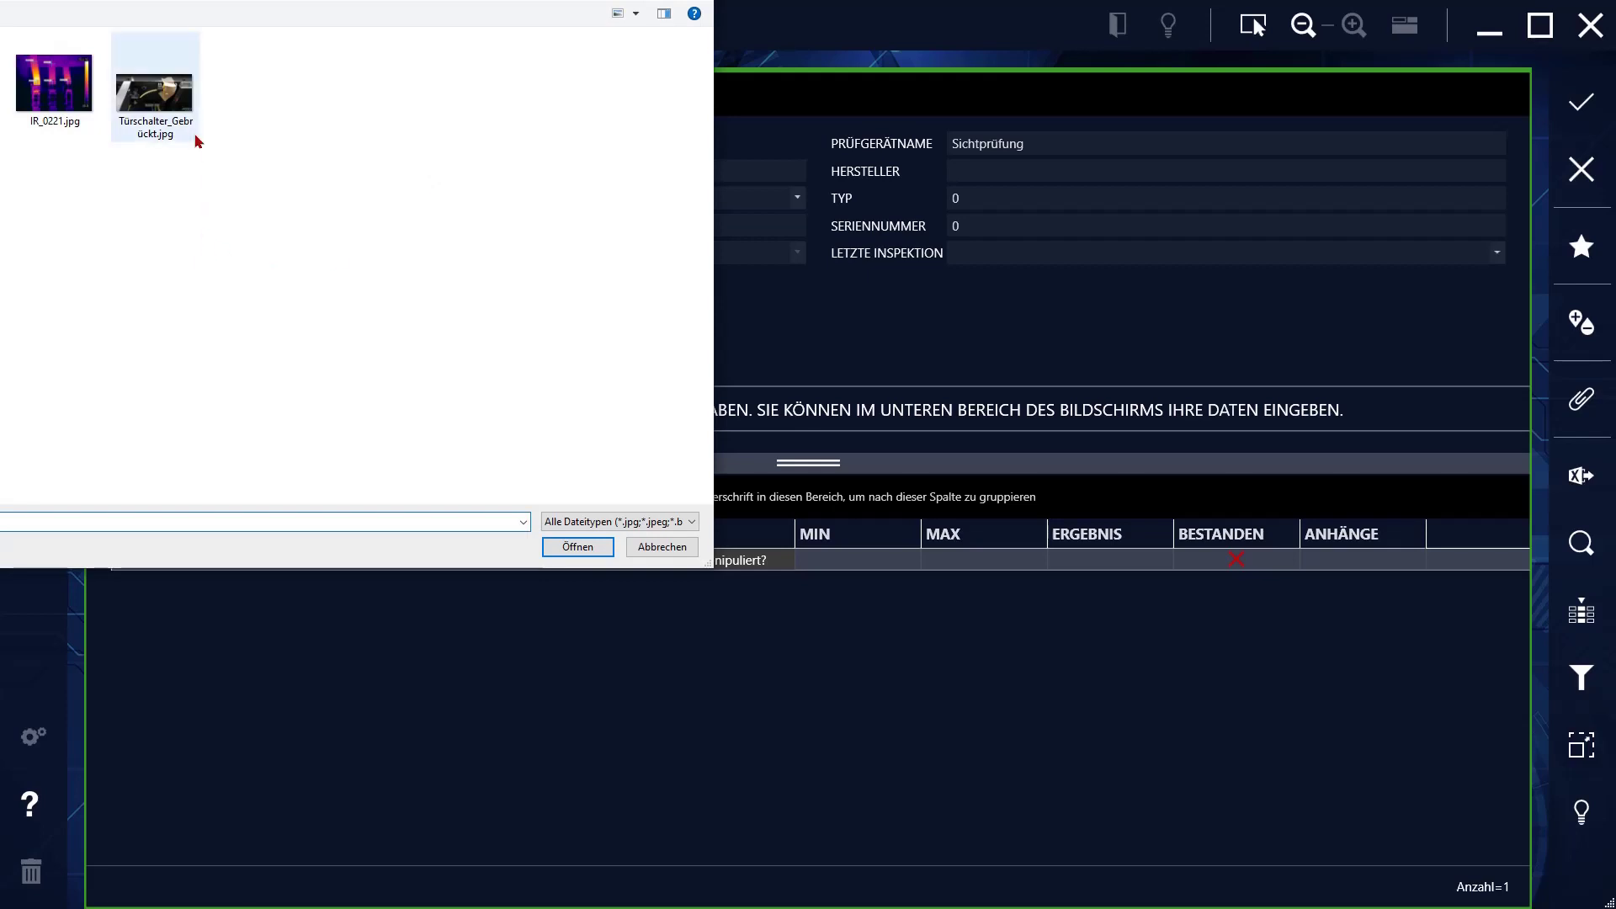
{"action": "left_click", "coordinate": [179, 116]}
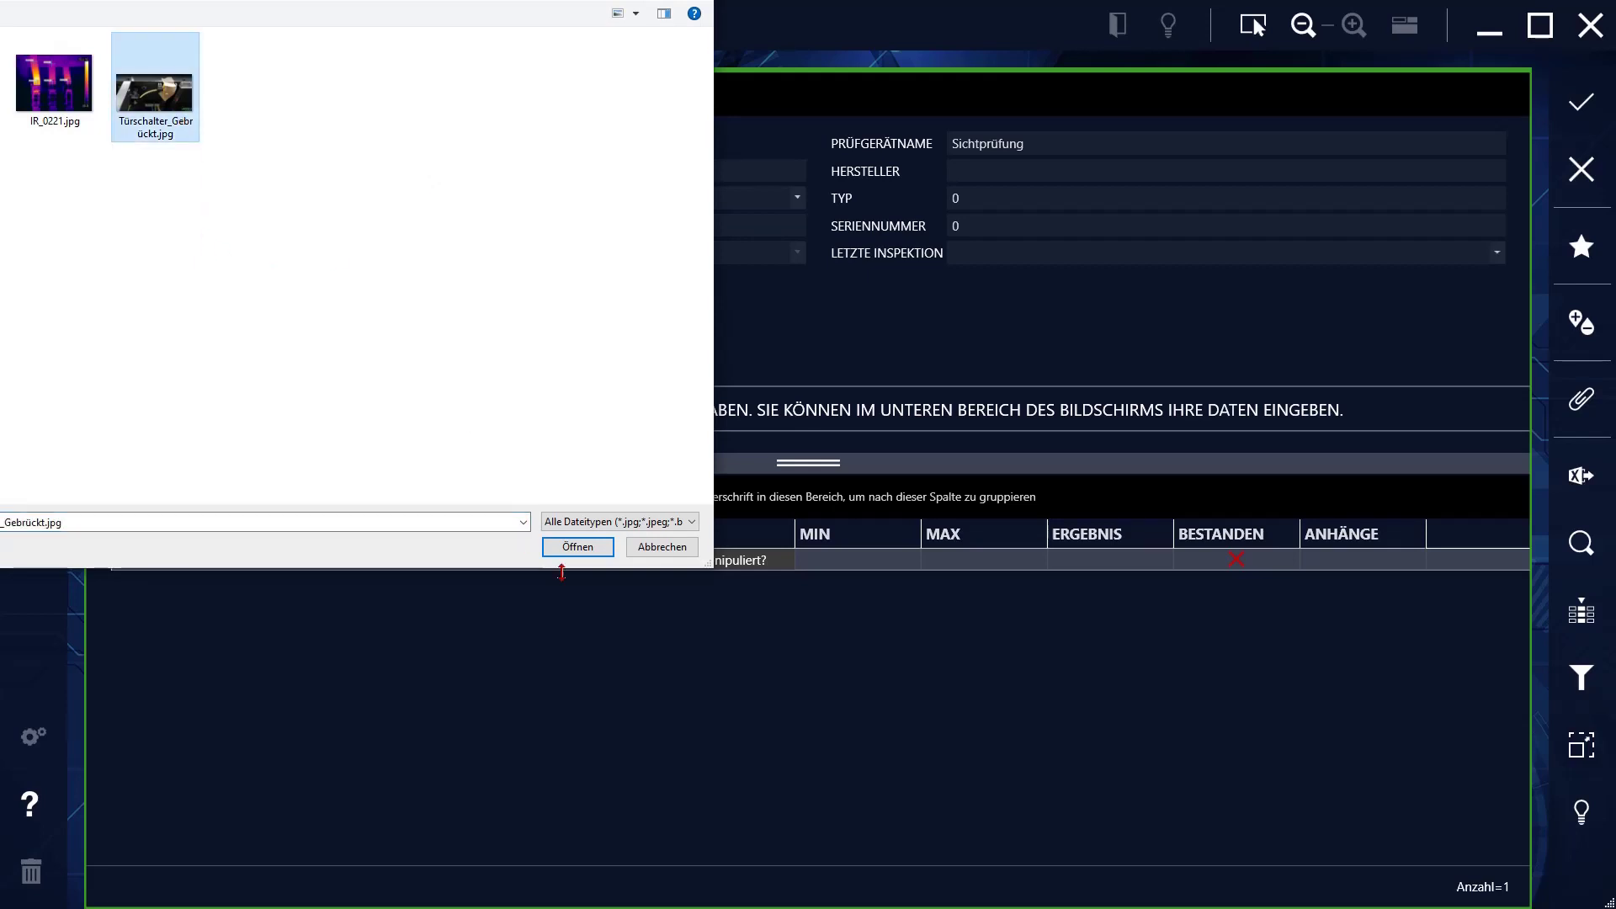
{"action": "left_click", "coordinate": [561, 547]}
{"action": "left_click", "coordinate": [460, 334]}
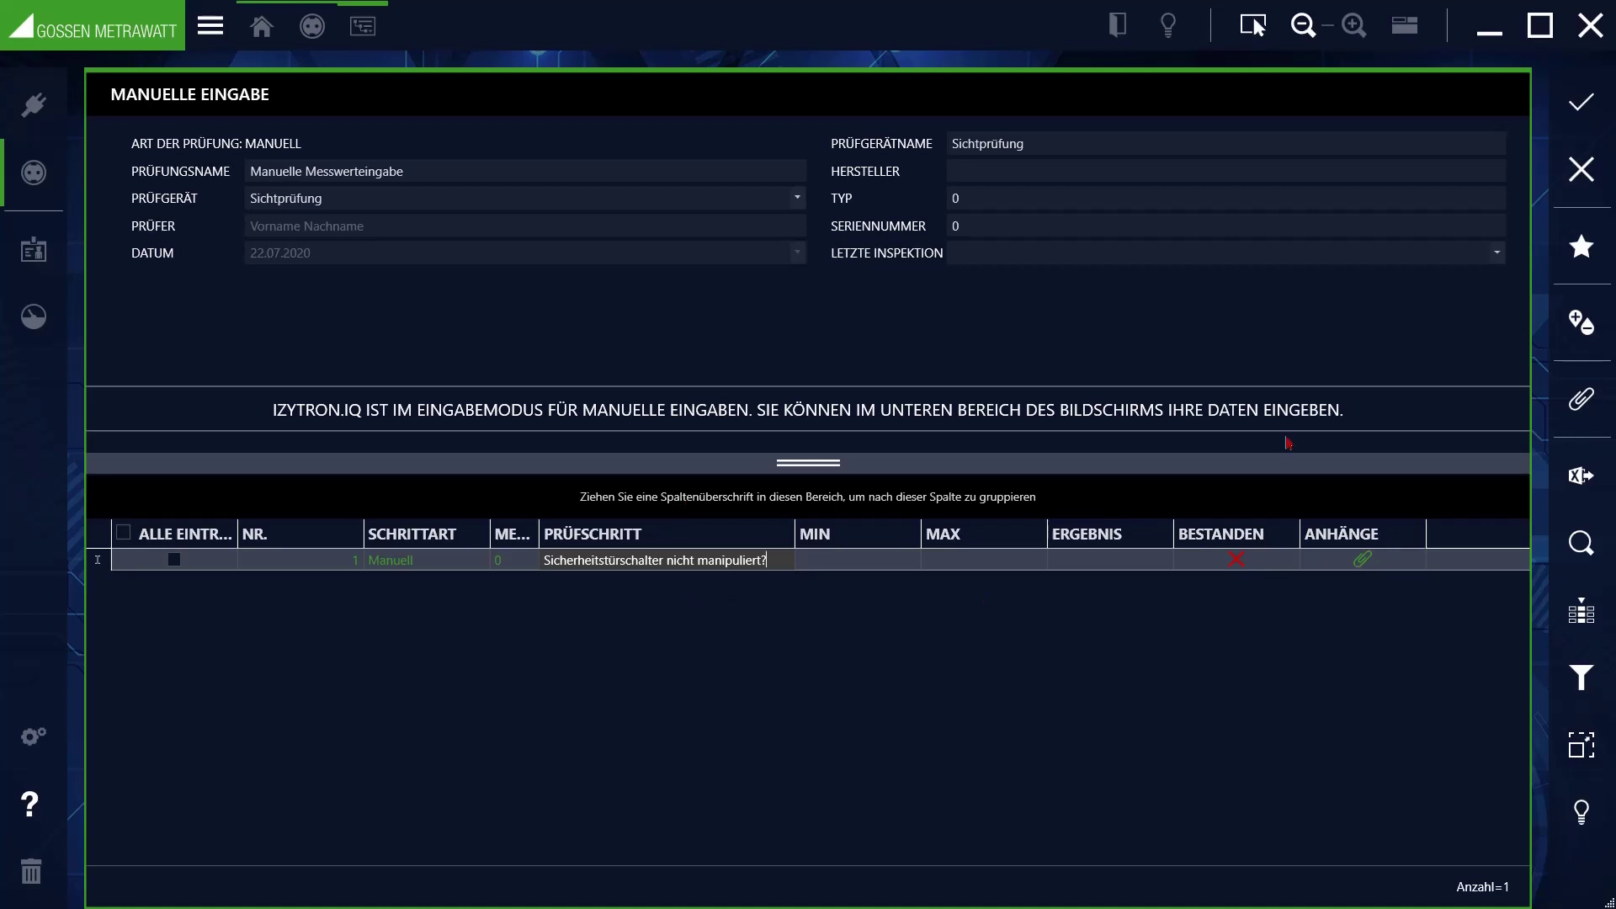
Step: Add the test steps "Schaltschrank-Lüfter Filtermatten stark verschmutzt, Austausch dringend empfohlen!" and "Kunststoff-Schutztür hat einen Riss, sollte bald ausgetauscht werden.", and save the test
{"action": "left_click", "coordinate": [1582, 246]}
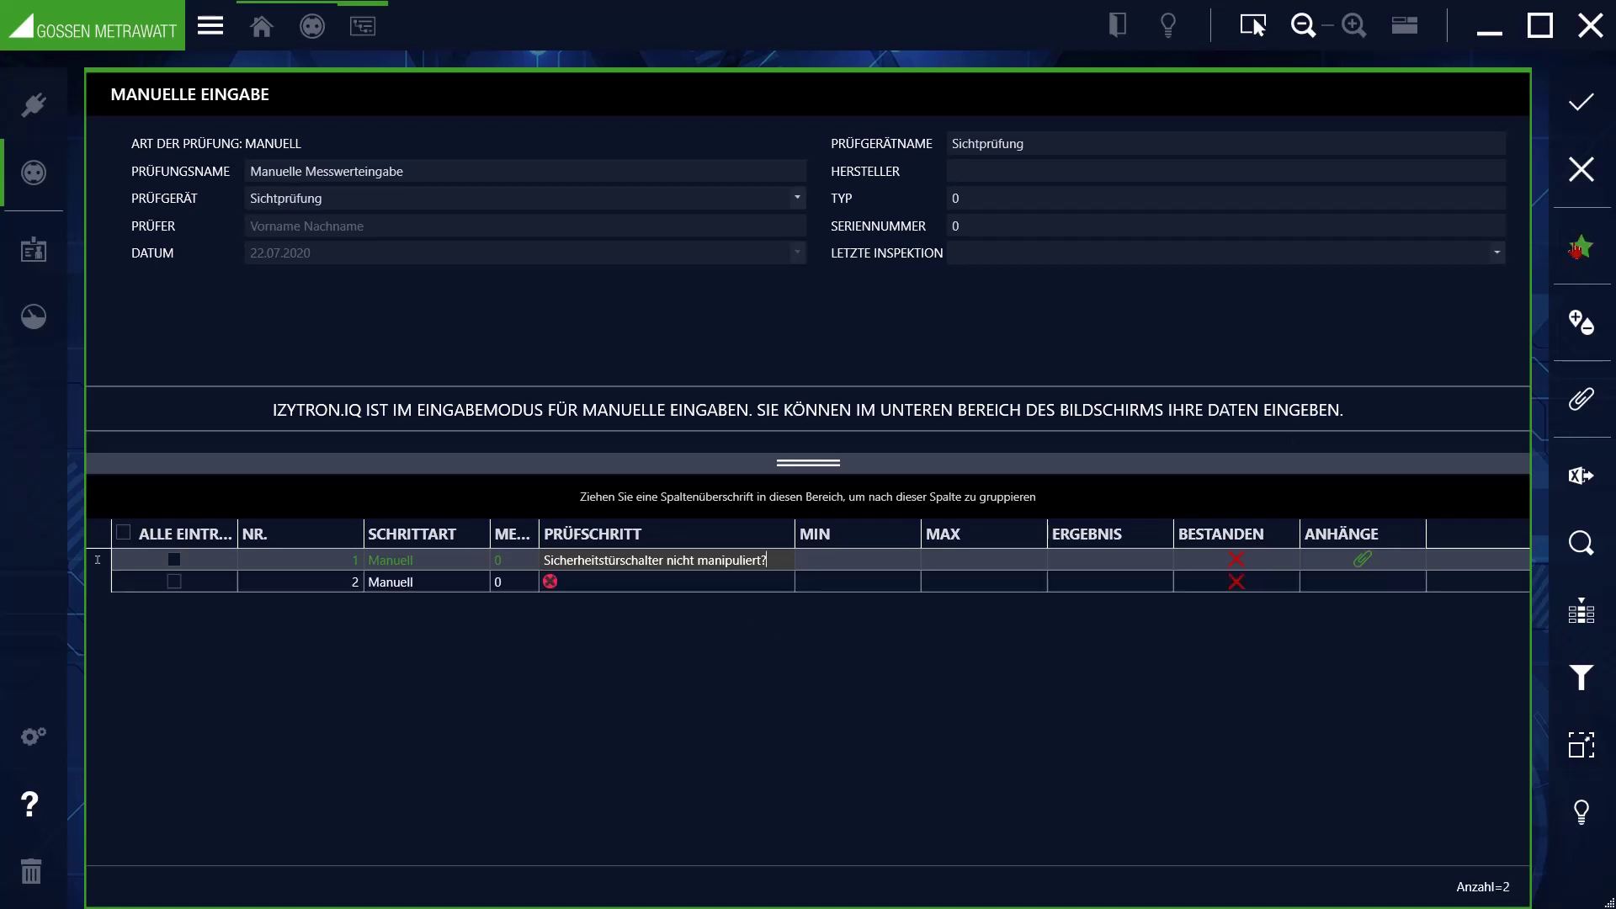
{"action": "left_click", "coordinate": [651, 582]}
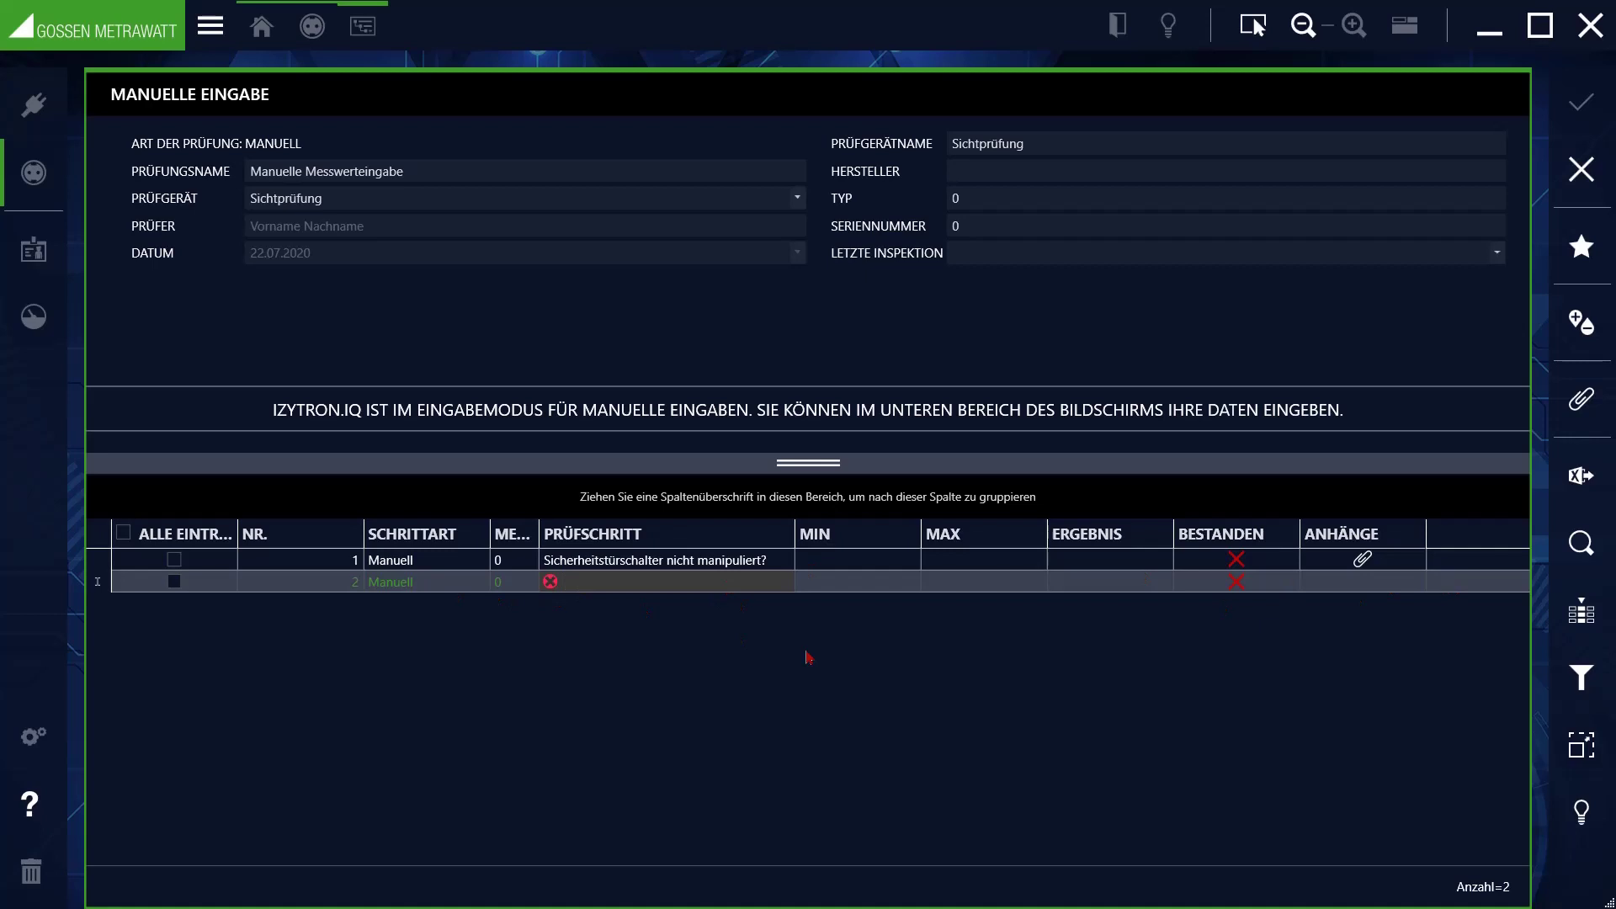
{"action": "type", "text": "Schaltschrank-Lüfter Filtermatten stark verschmutzt, Austausch dringend empfohlen! Kunststoff-Schutztür hat einen Riss, sollte bald ausgetauscht werden."}
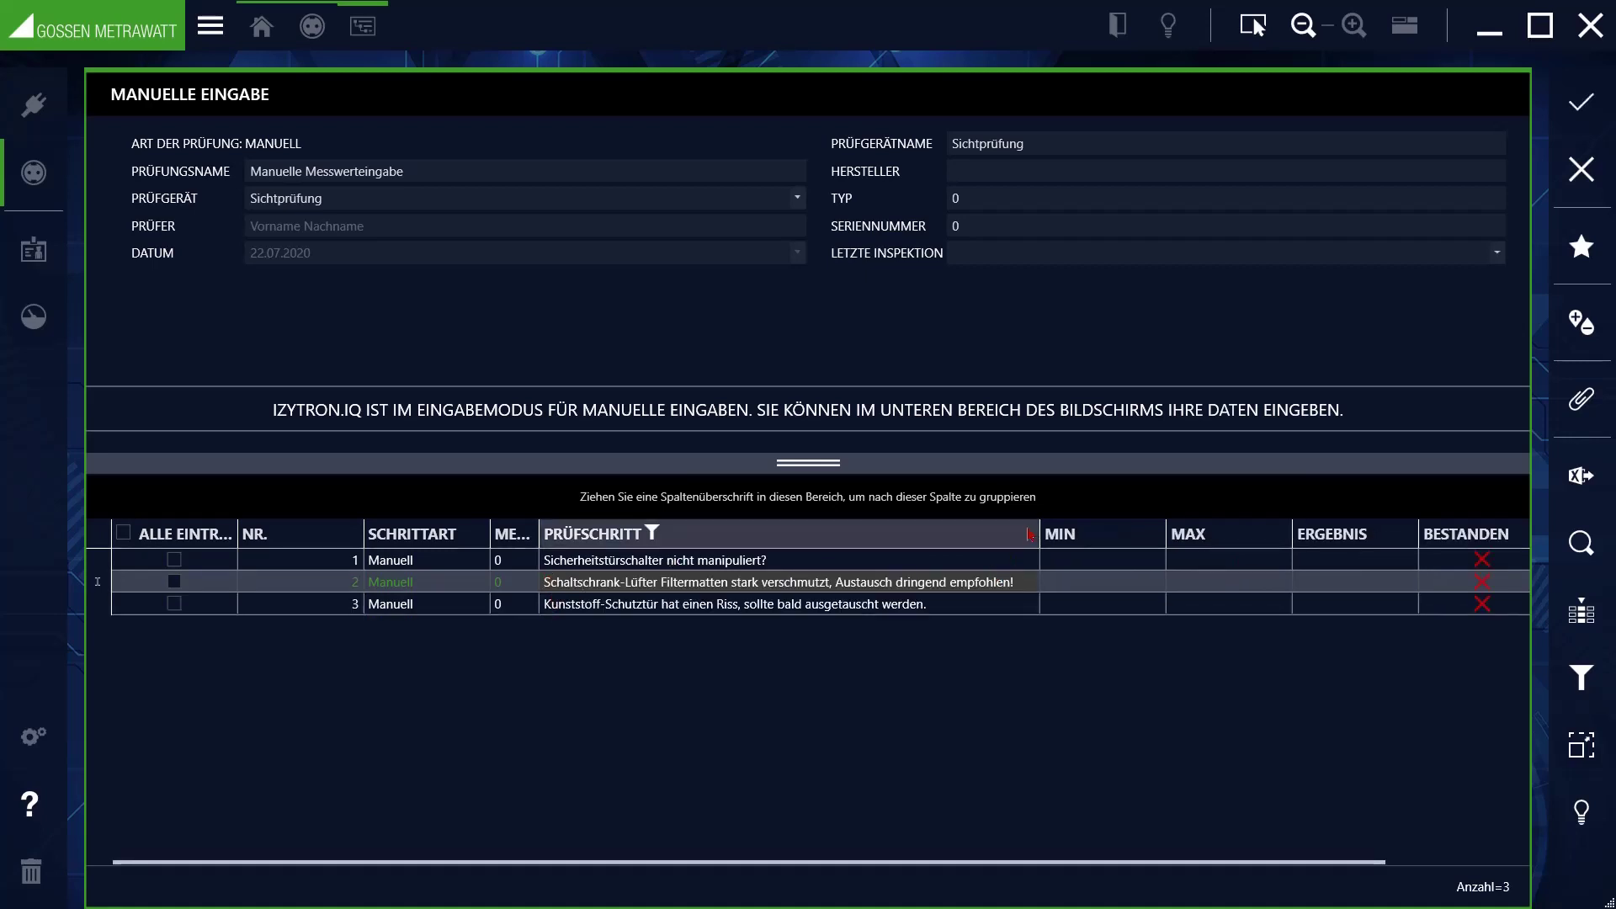
{"action": "mouse_move", "coordinate": [1037, 530]}
{"action": "left_mouse_down"}
{"action": "mouse_move", "coordinate": [1052, 530]}
{"action": "mouse_move", "coordinate": [1004, 530]}
{"action": "mouse_move", "coordinate": [1057, 530]}
{"action": "left_mouse_up"}
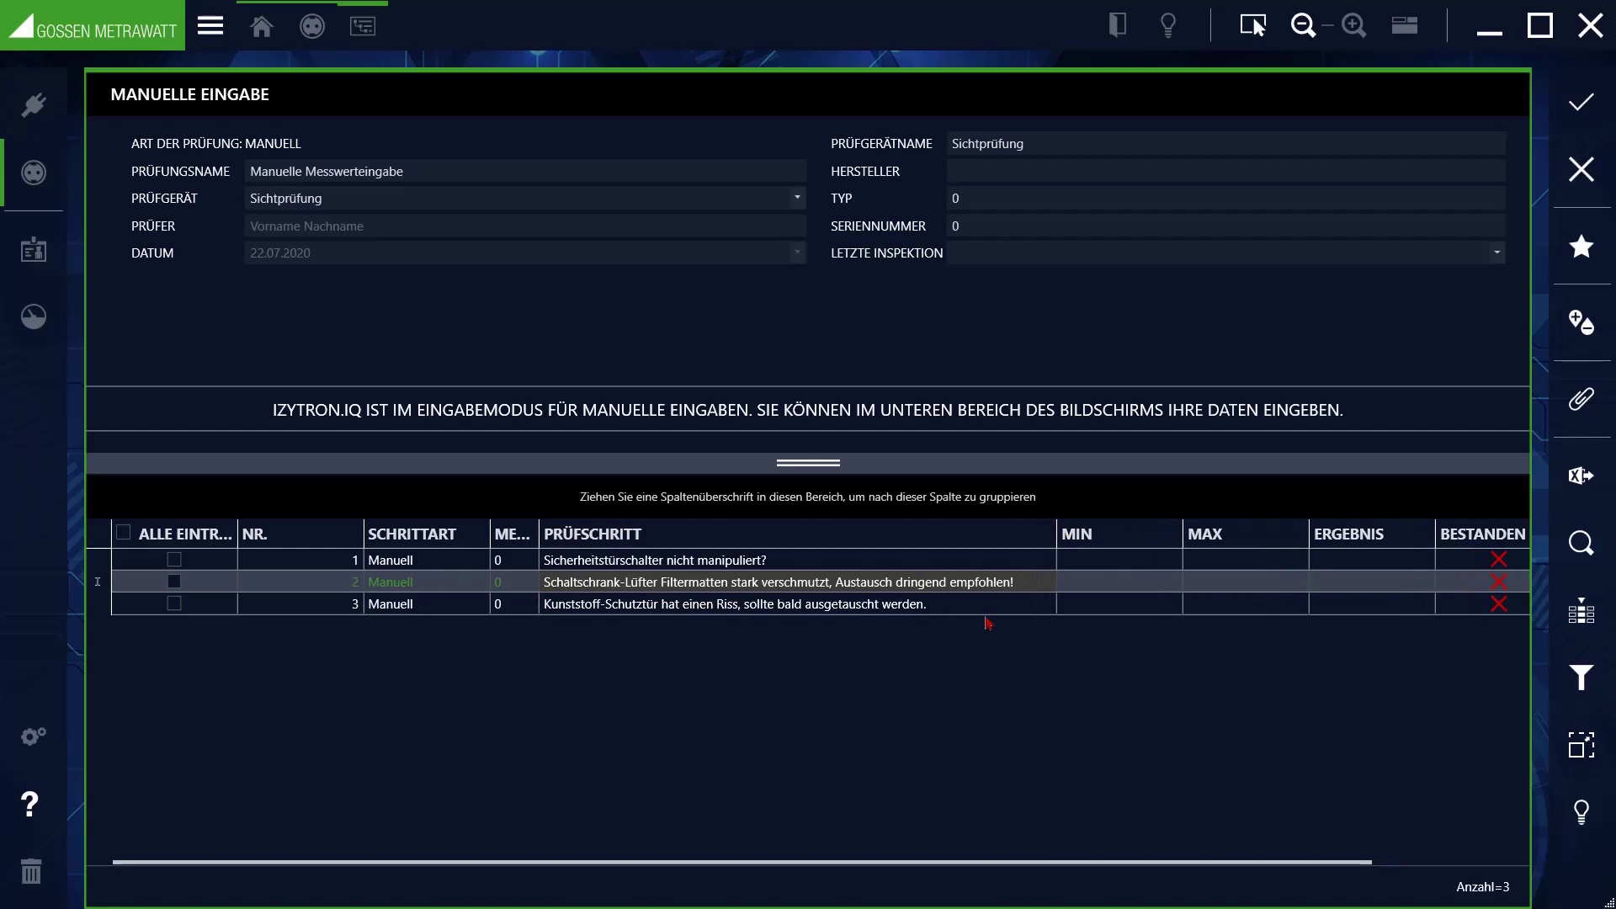
{"action": "key", "text": "Down"}
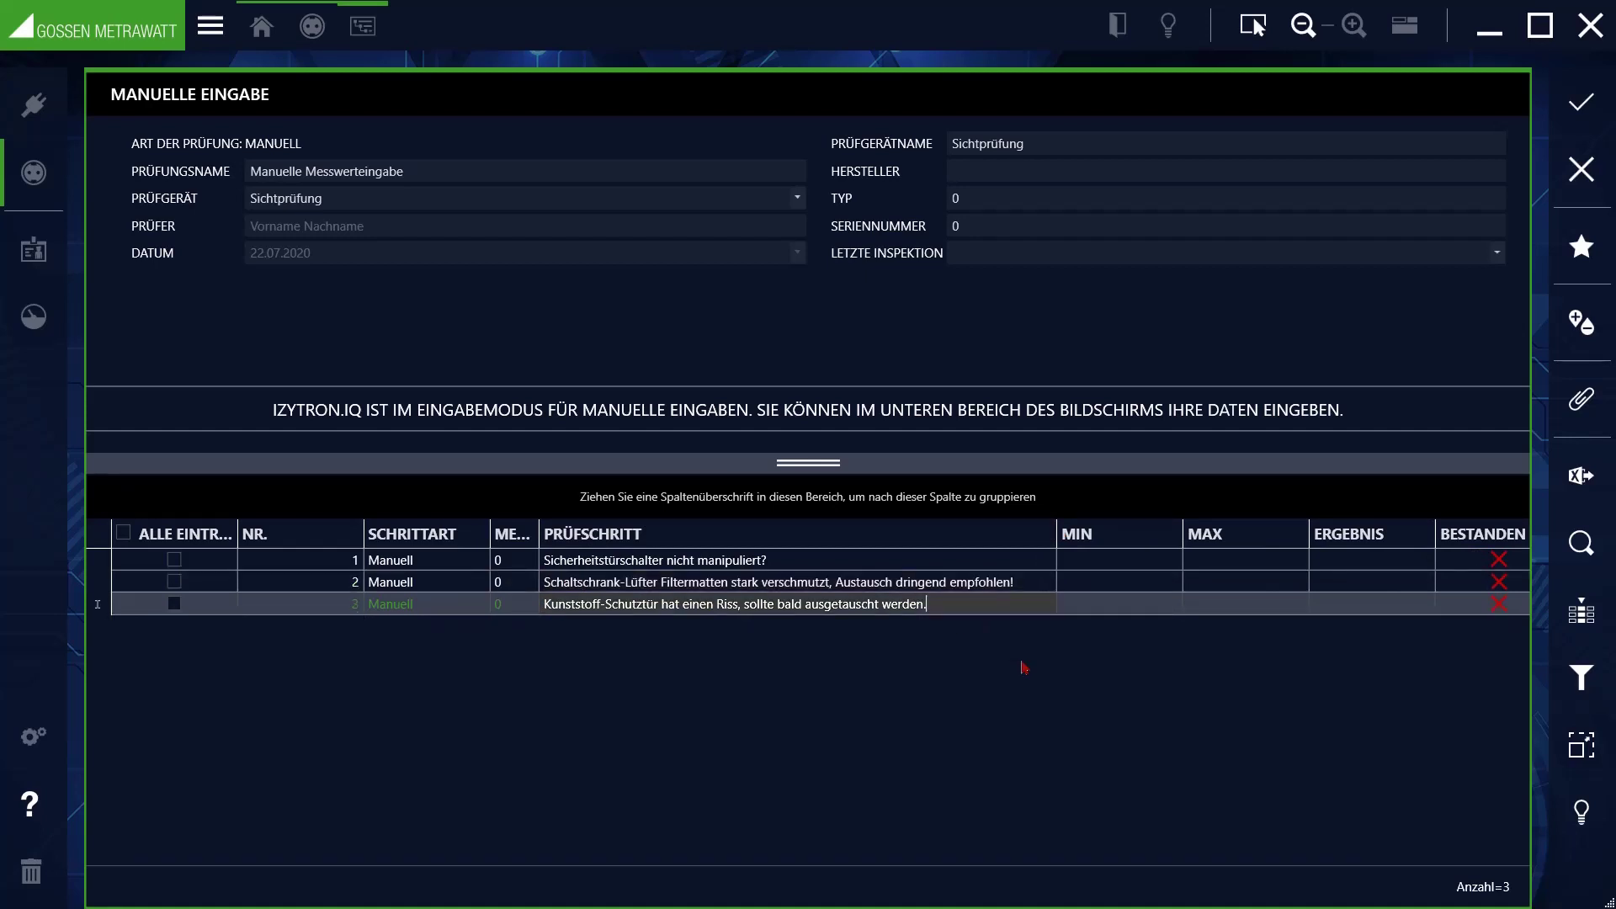
{"action": "left_click", "coordinate": [1577, 103]}
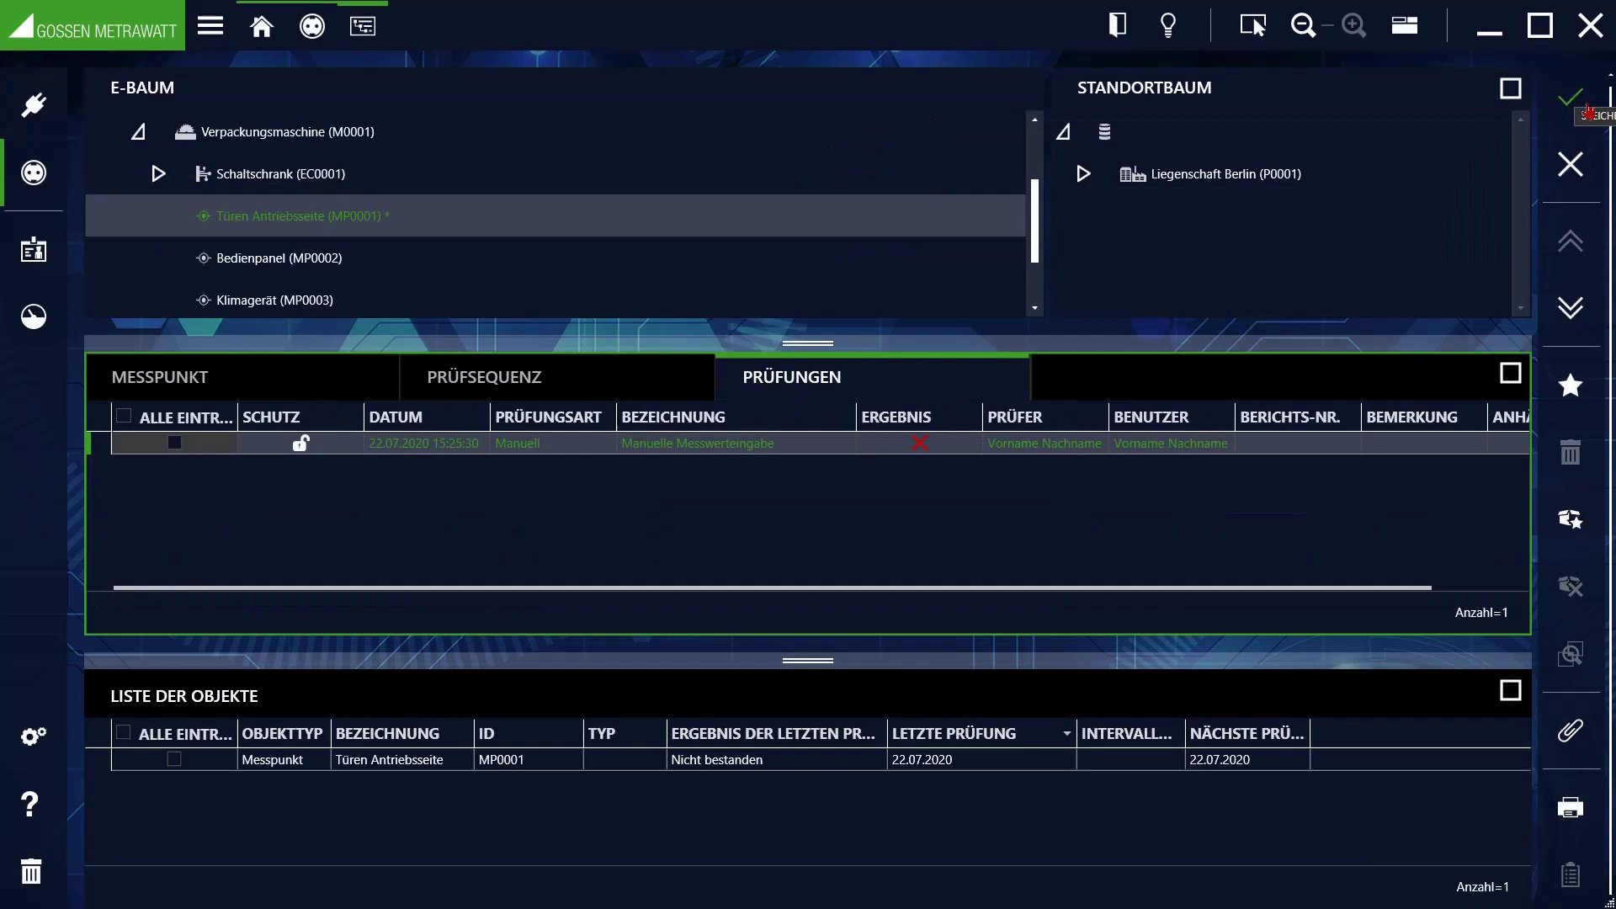
{"action": "left_click", "coordinate": [1572, 105]}
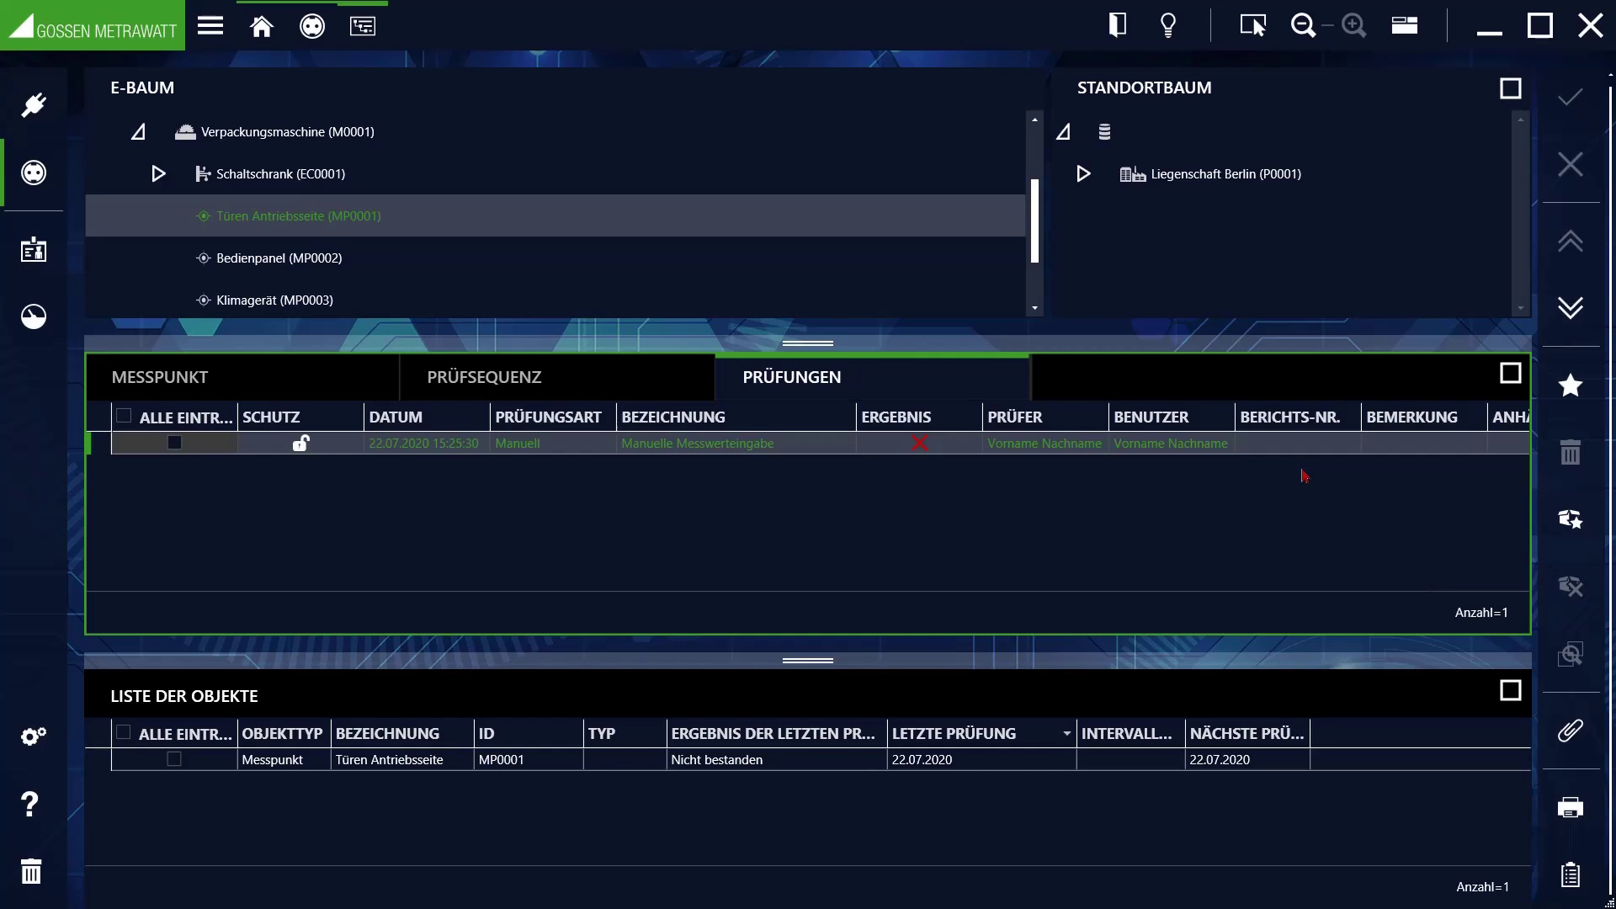
Step: Create a report of all tests for the Verpackungsmaschine (M0001) and its subordinate objects with the template Maschinenprüfung (Sammelprotokoll Querformat)
{"action": "left_click", "coordinate": [342, 223]}
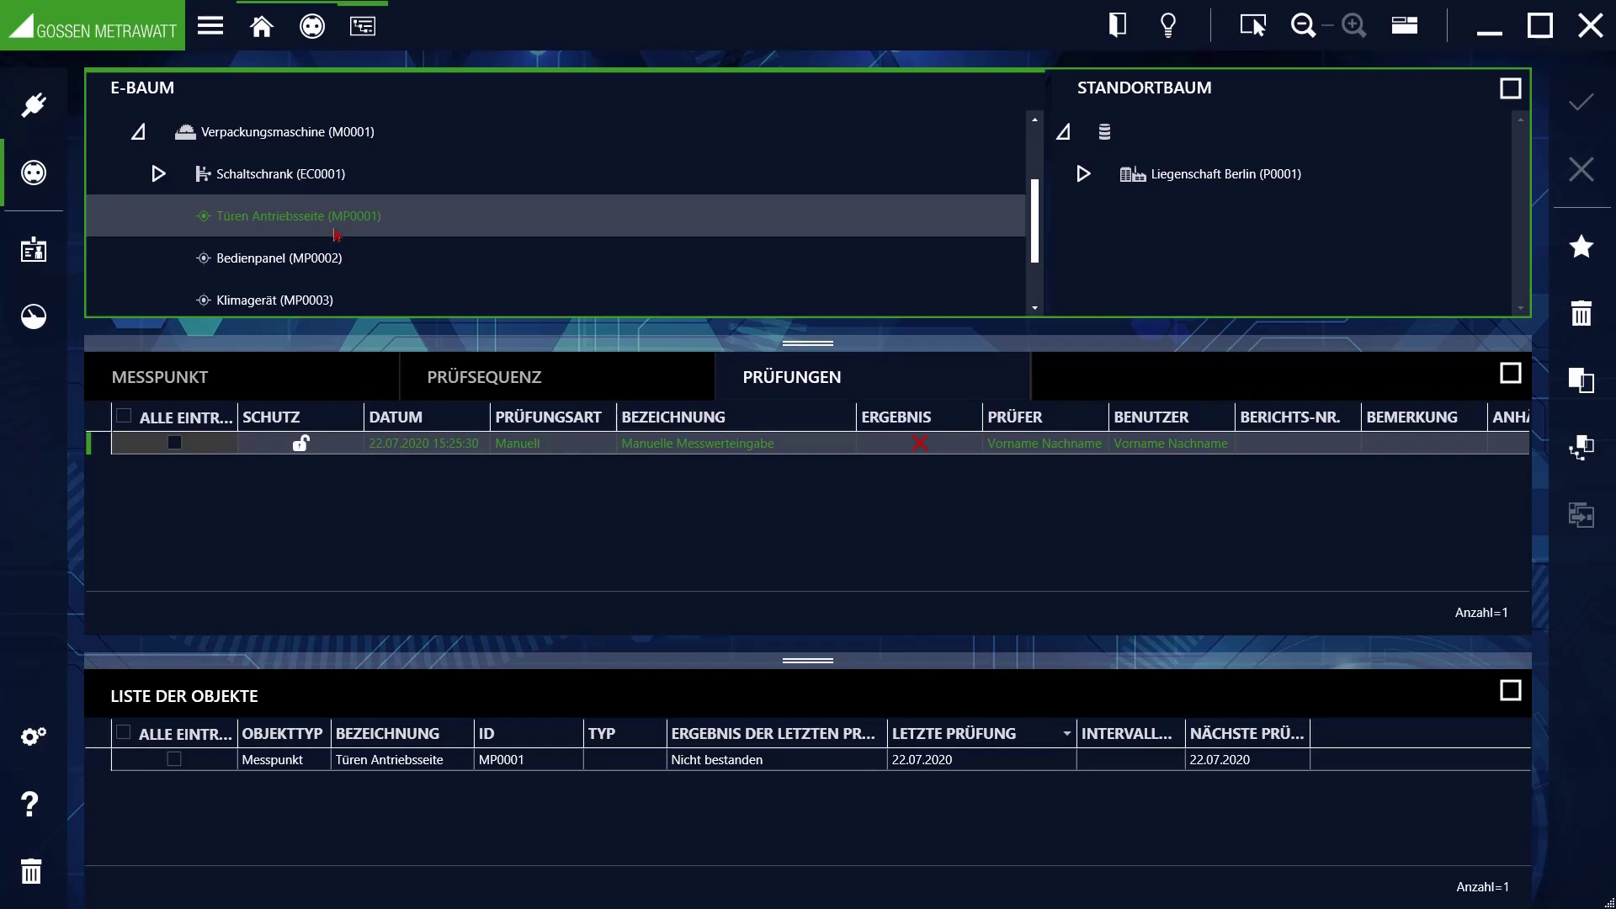
{"action": "left_click", "coordinate": [358, 143]}
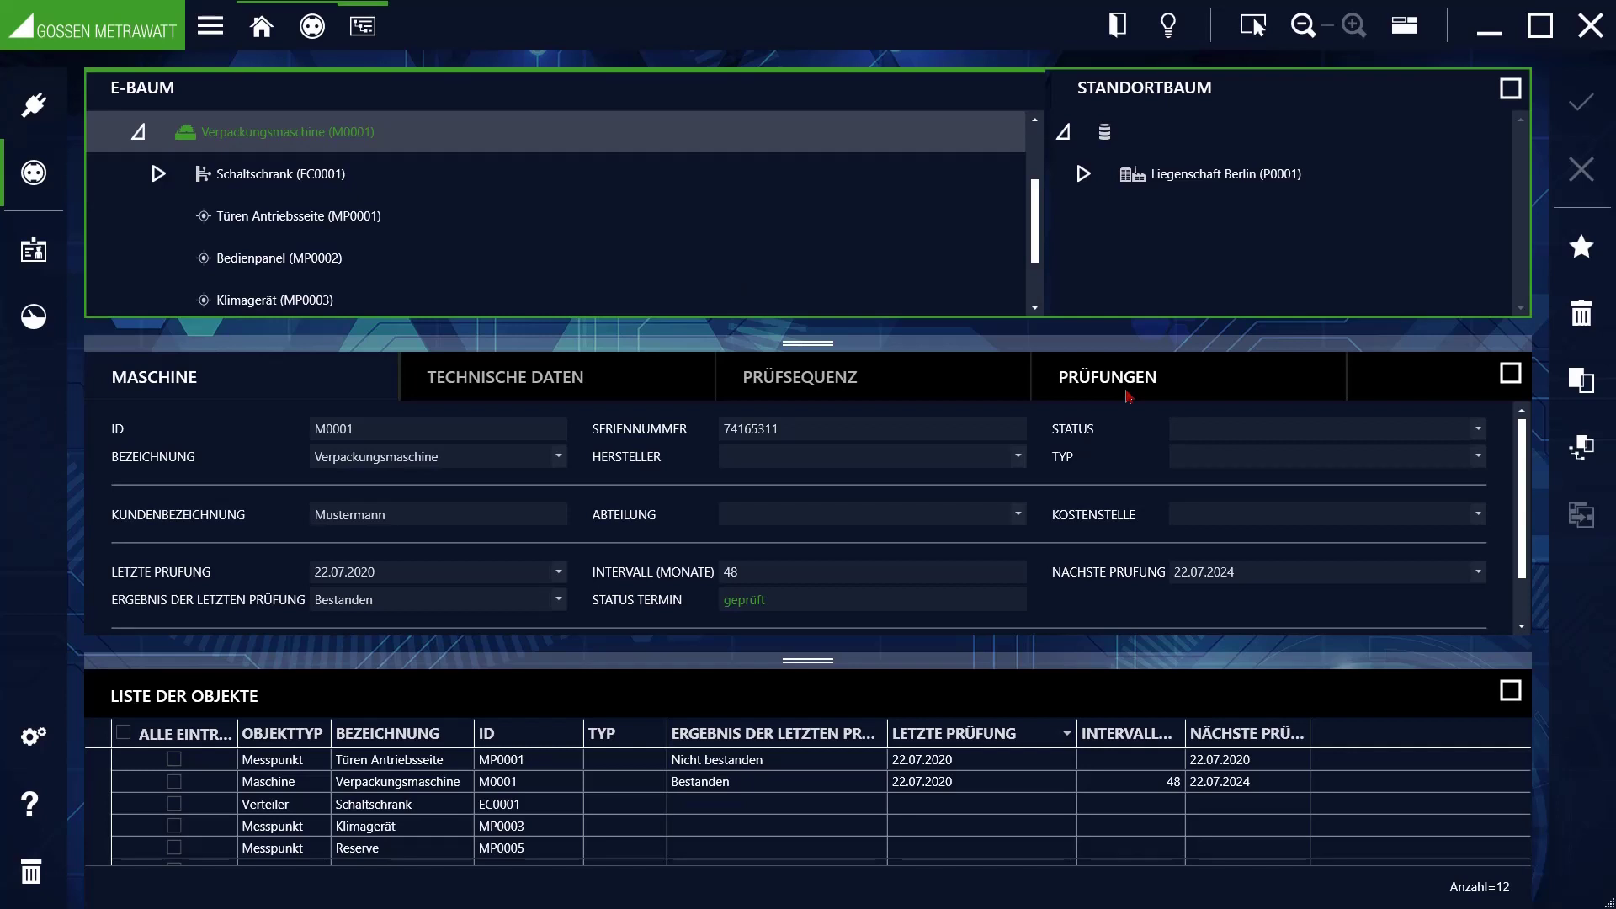
{"action": "left_click", "coordinate": [1123, 380]}
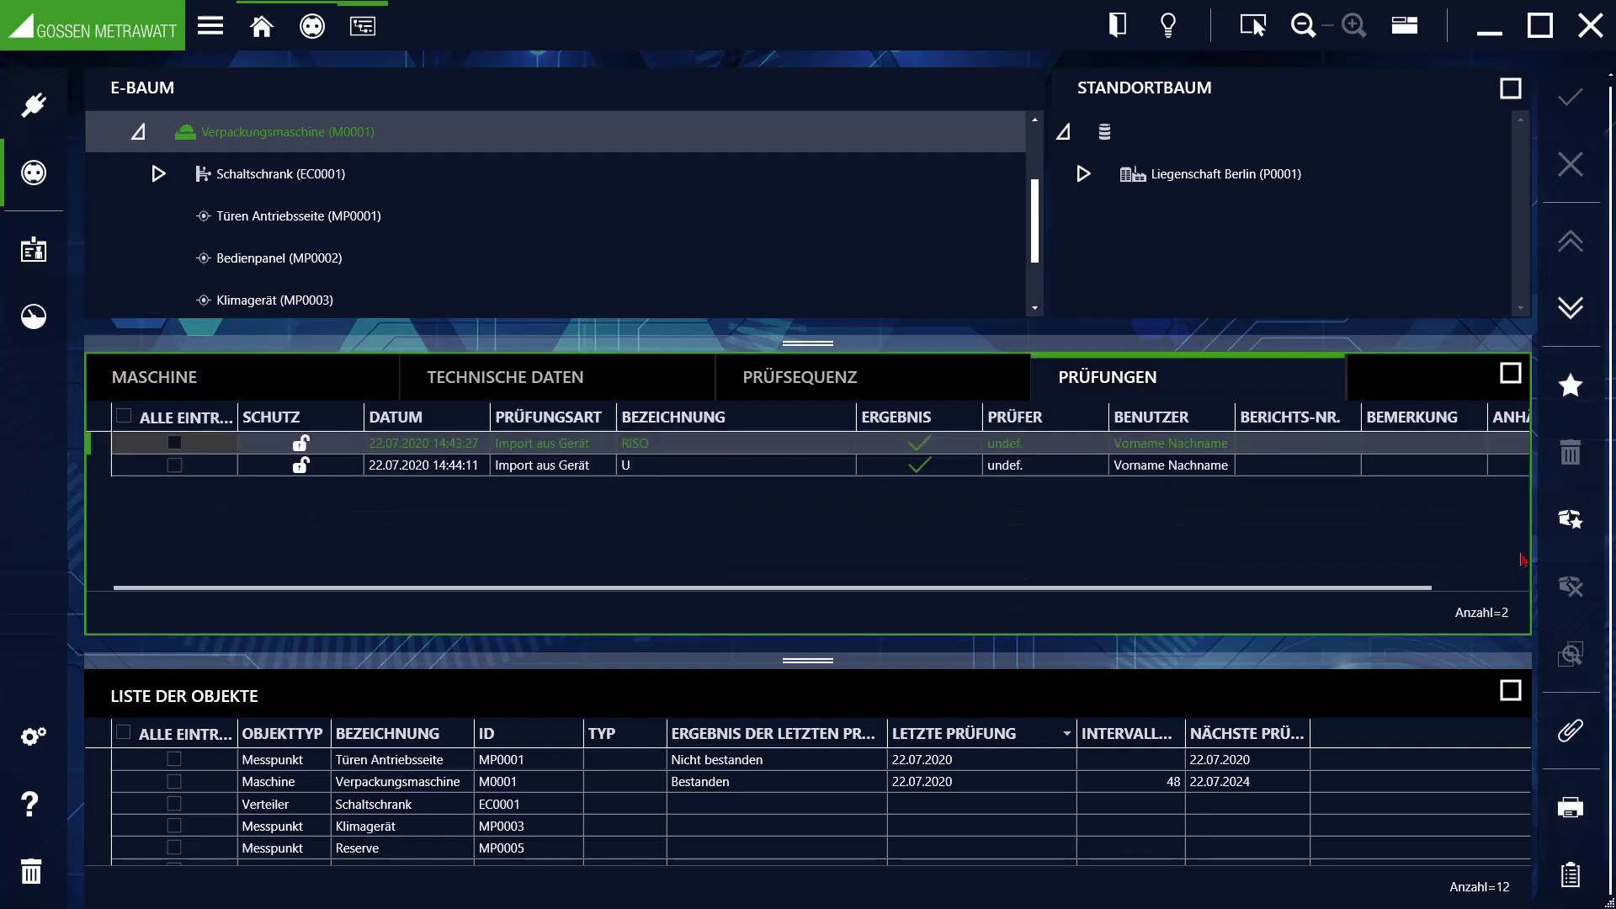
{"action": "left_click", "coordinate": [1571, 879]}
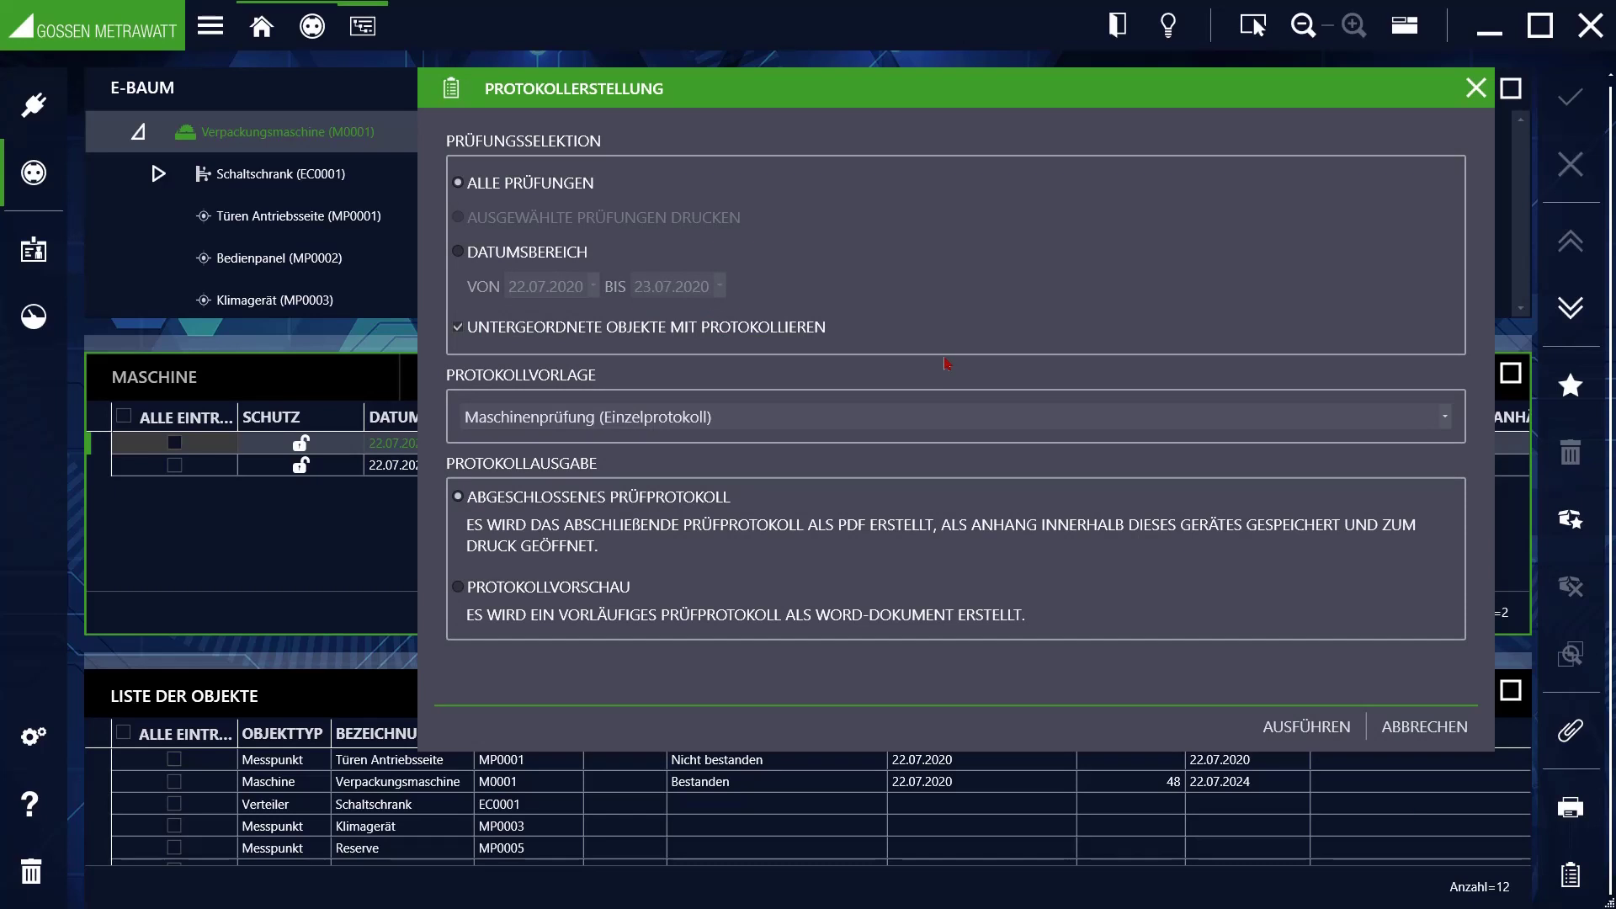
{"action": "left_click", "coordinate": [866, 431]}
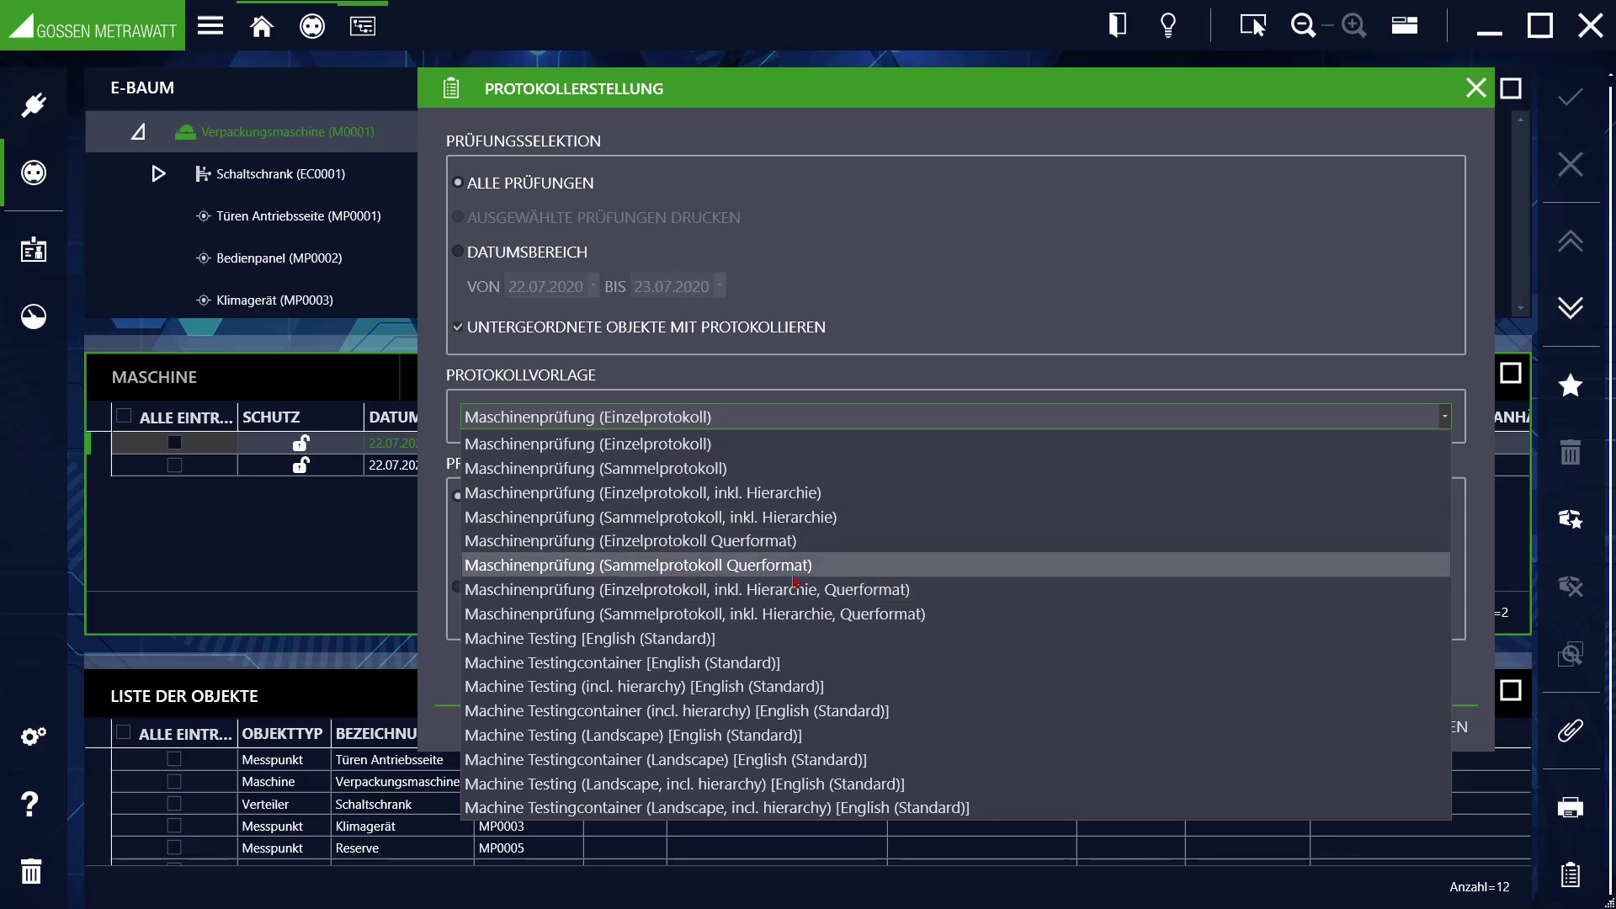
{"action": "left_click", "coordinate": [794, 576]}
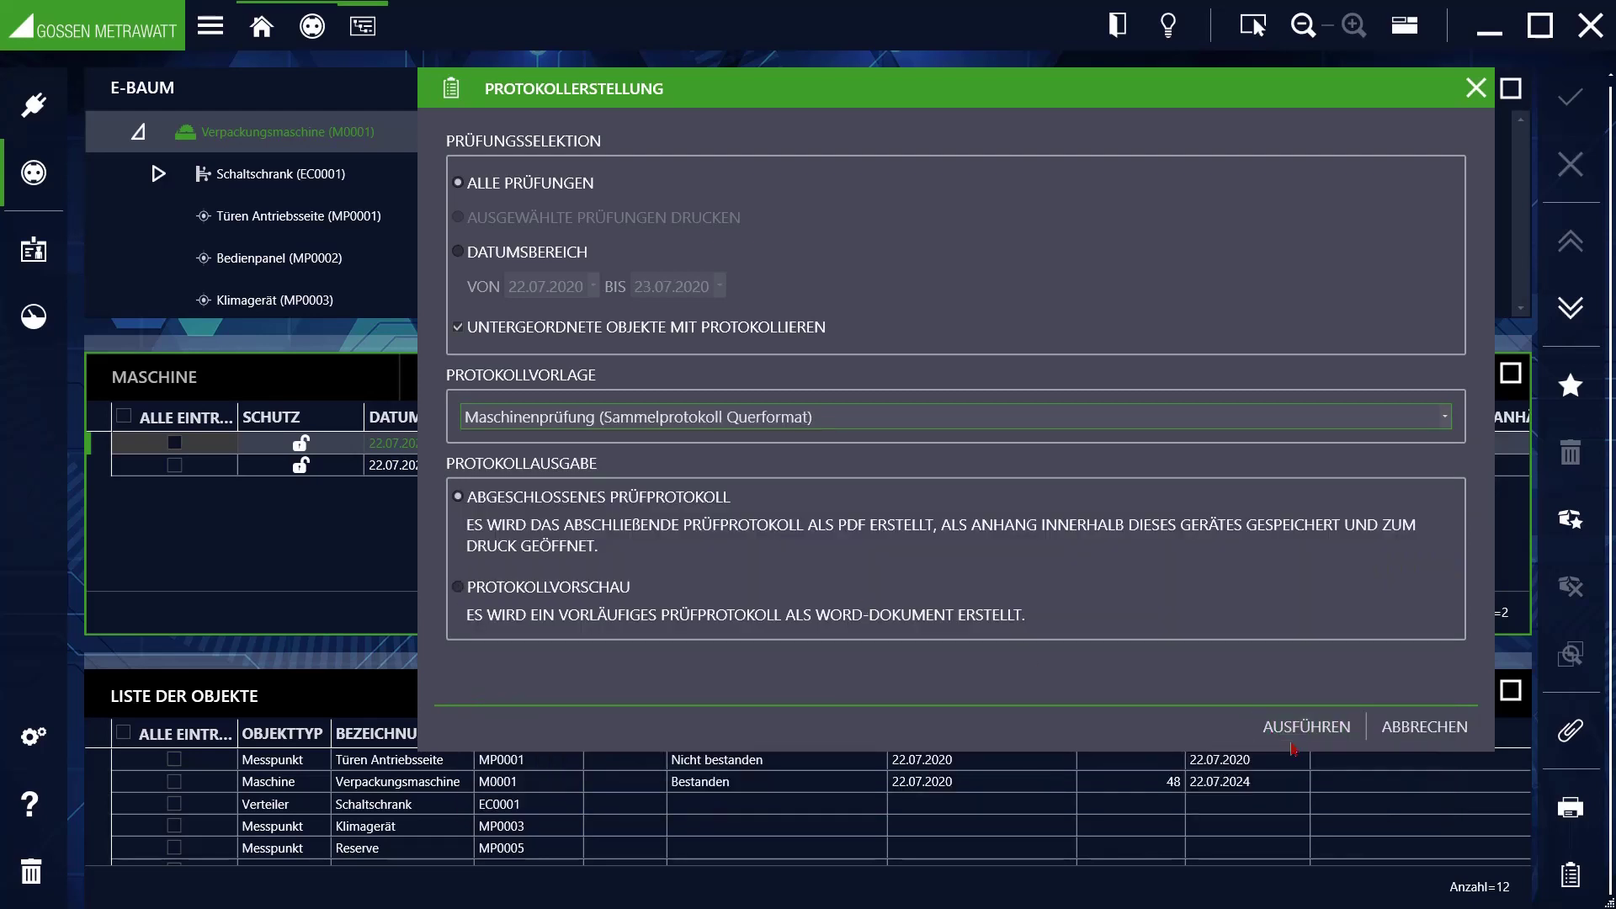
{"action": "left_click", "coordinate": [1292, 730]}
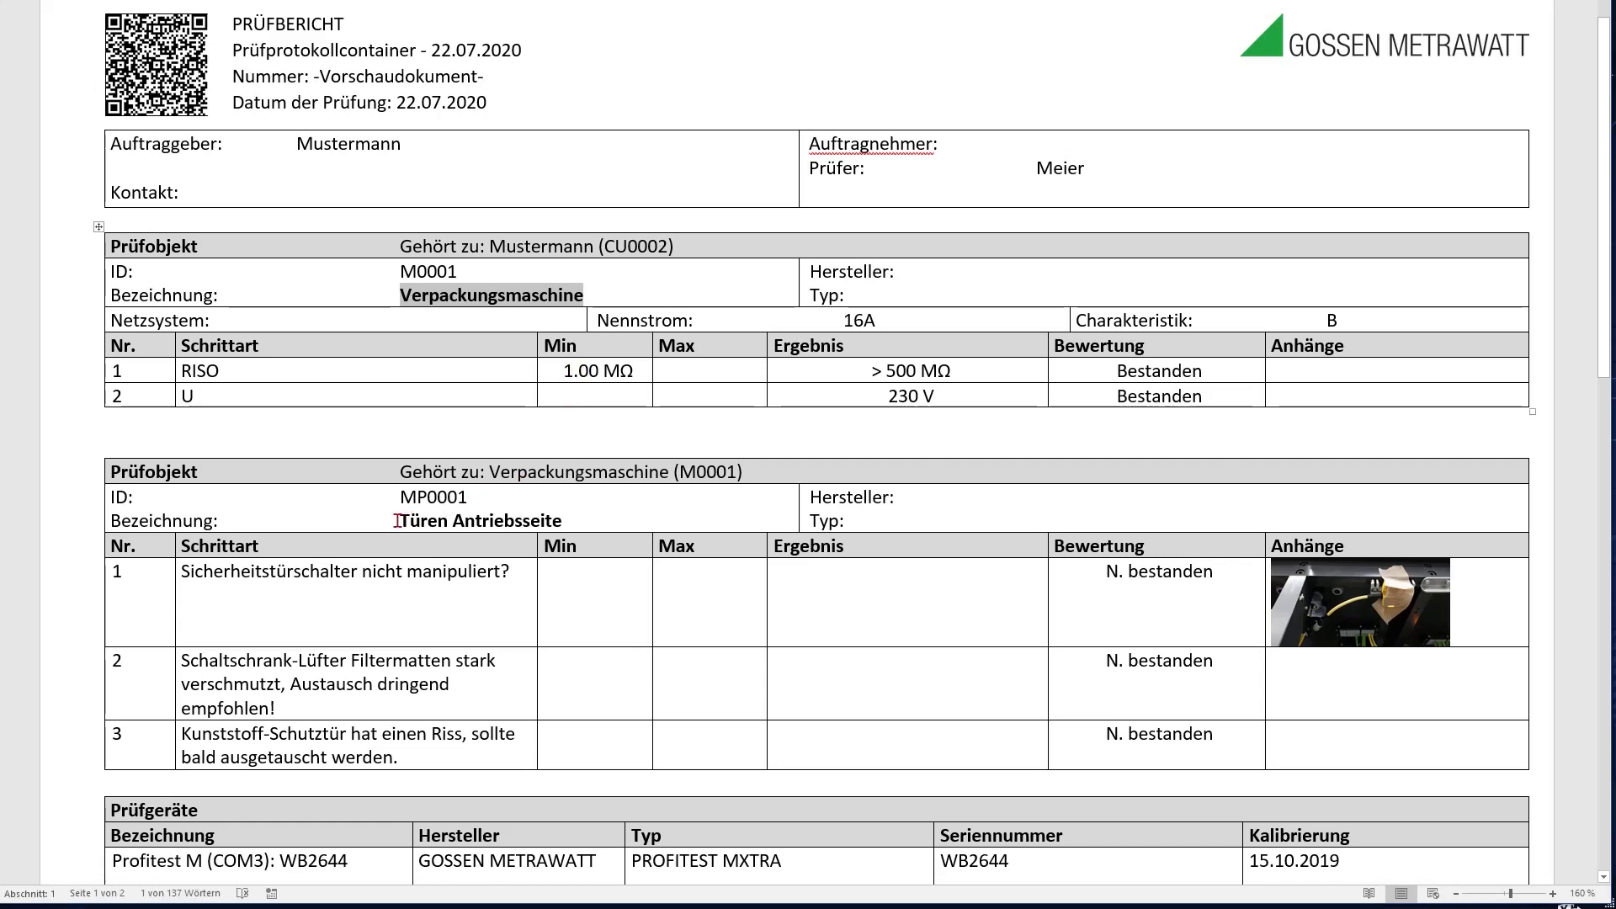
Step: Review the Türen Antriebsseite (MP0001) section of the report, including its visual inspection steps and attached image
{"action": "left_click_drag", "start_coordinate": [397, 521], "coordinate": [564, 515]}
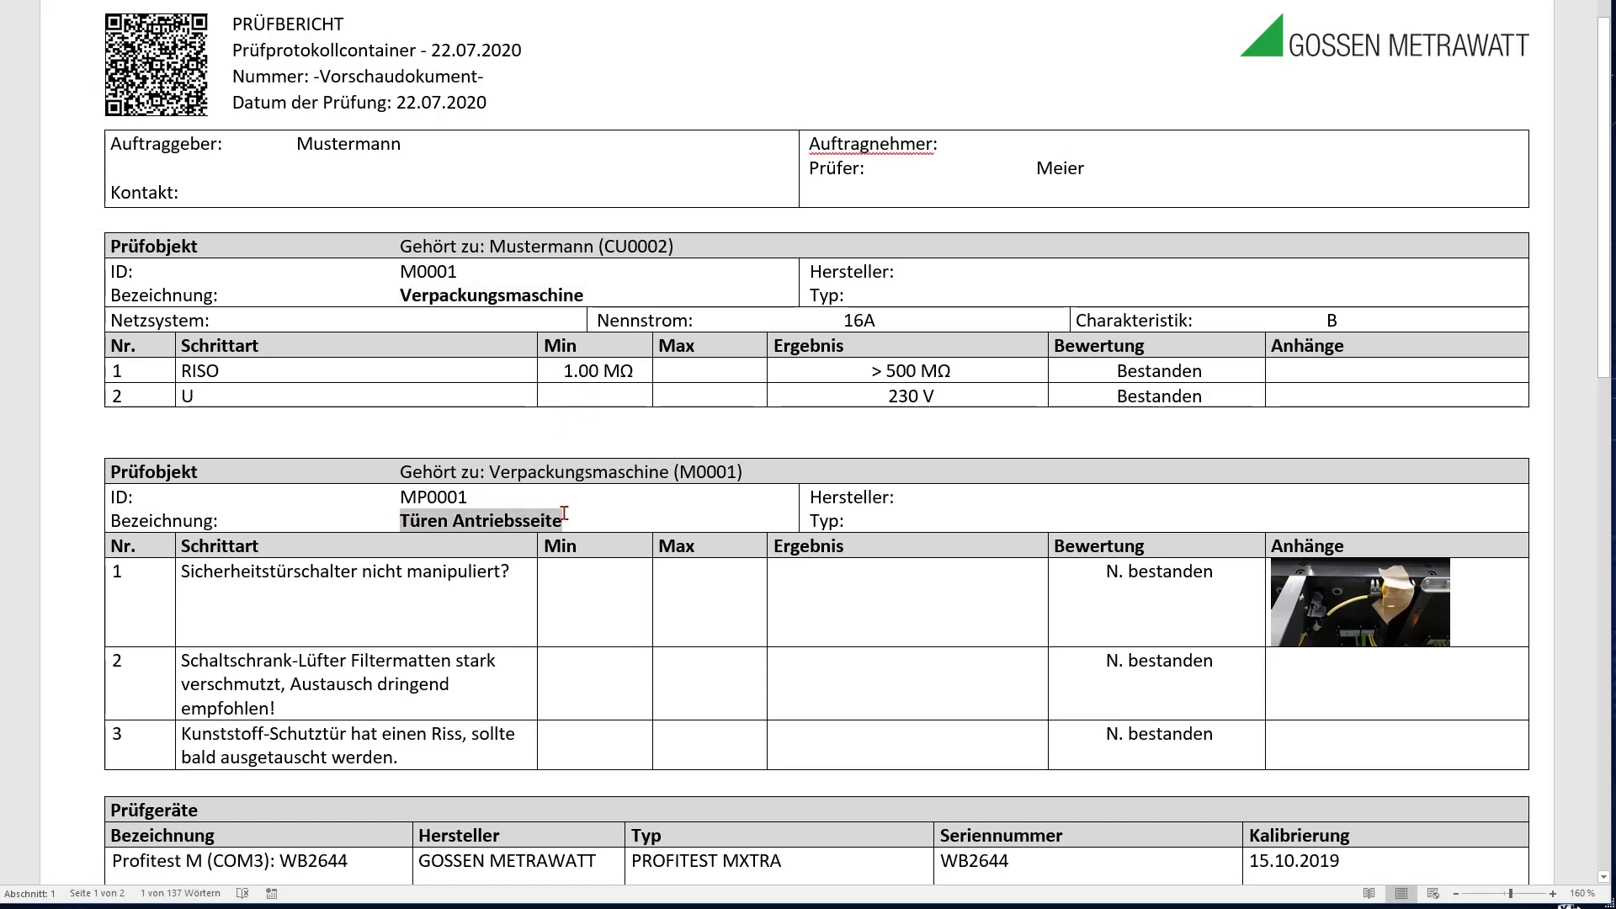
{"action": "left_click", "coordinate": [452, 570]}
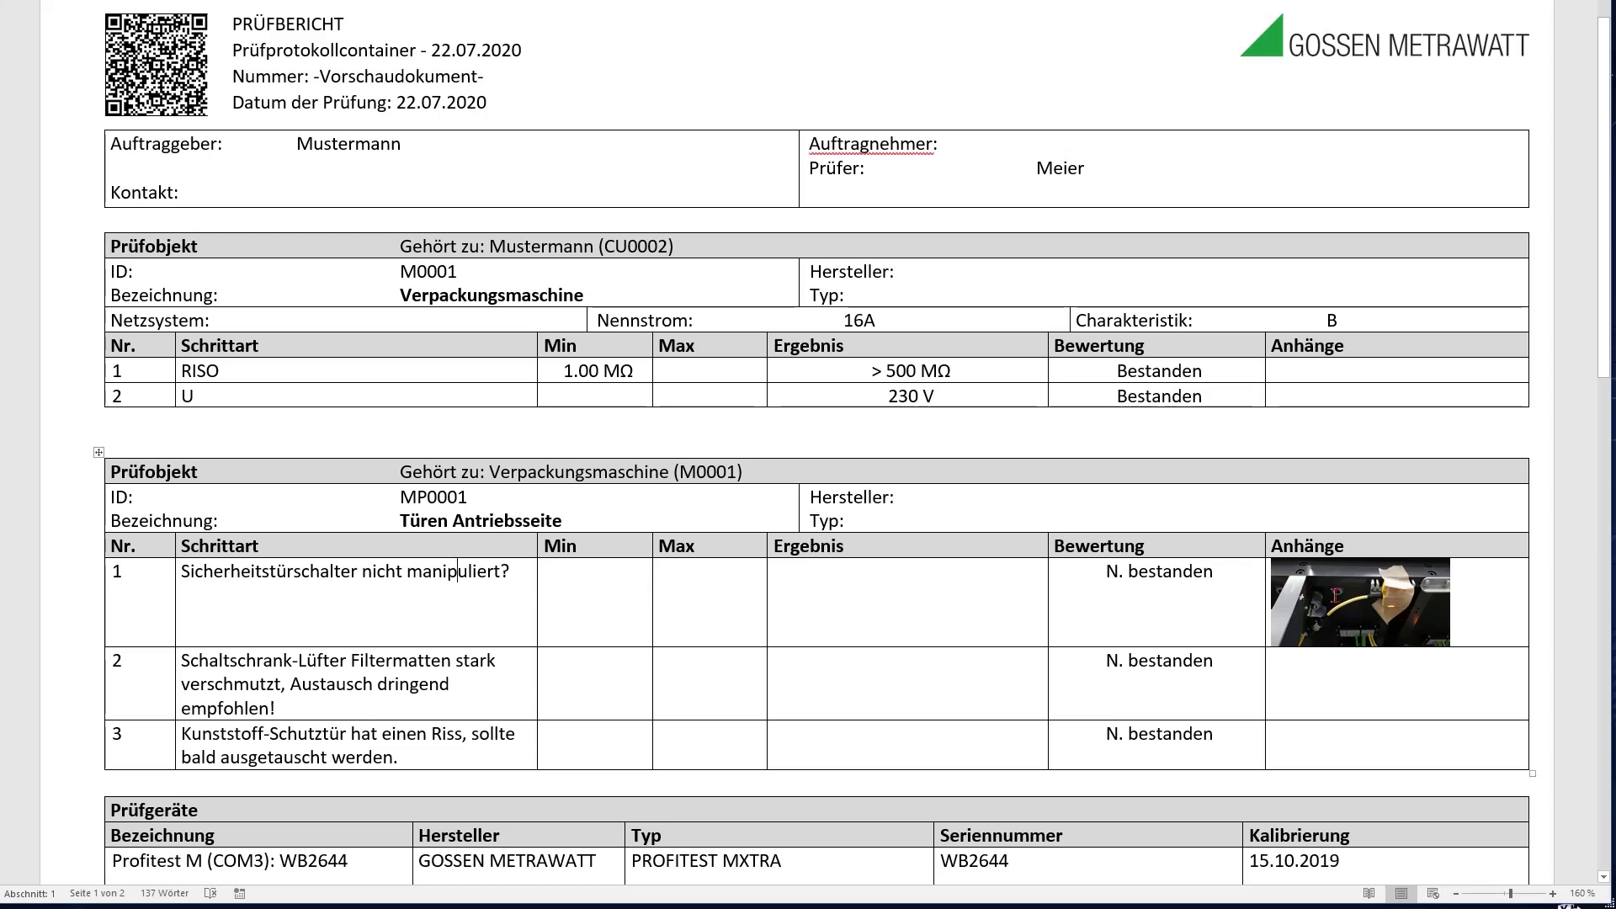
{"action": "key", "text": "F3"}
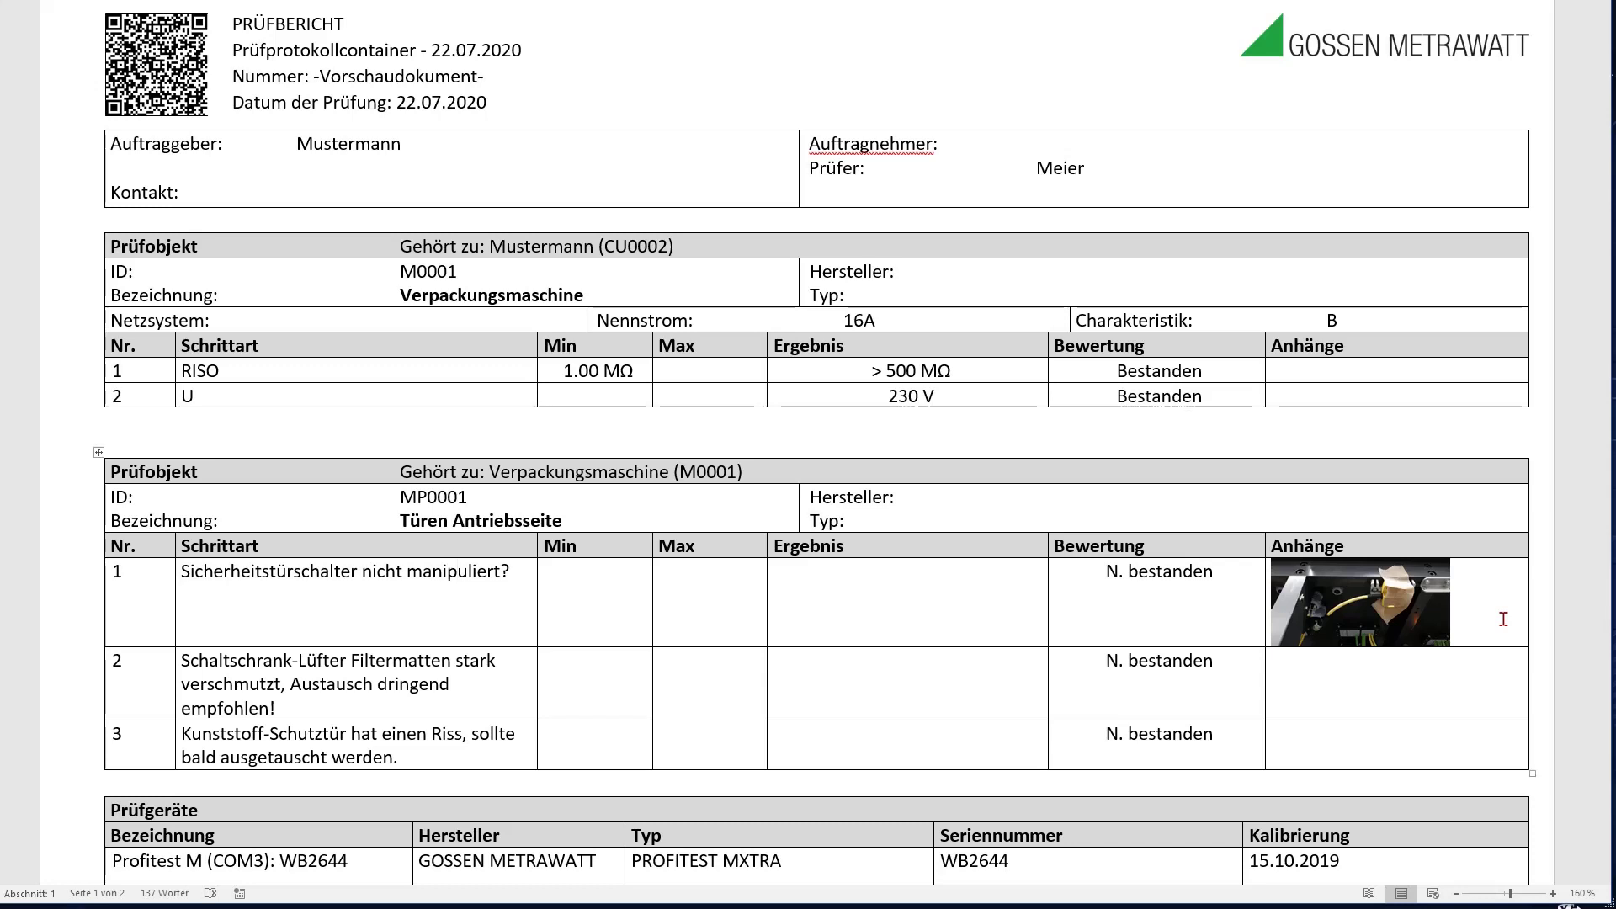
{"action": "key", "text": "F3"}
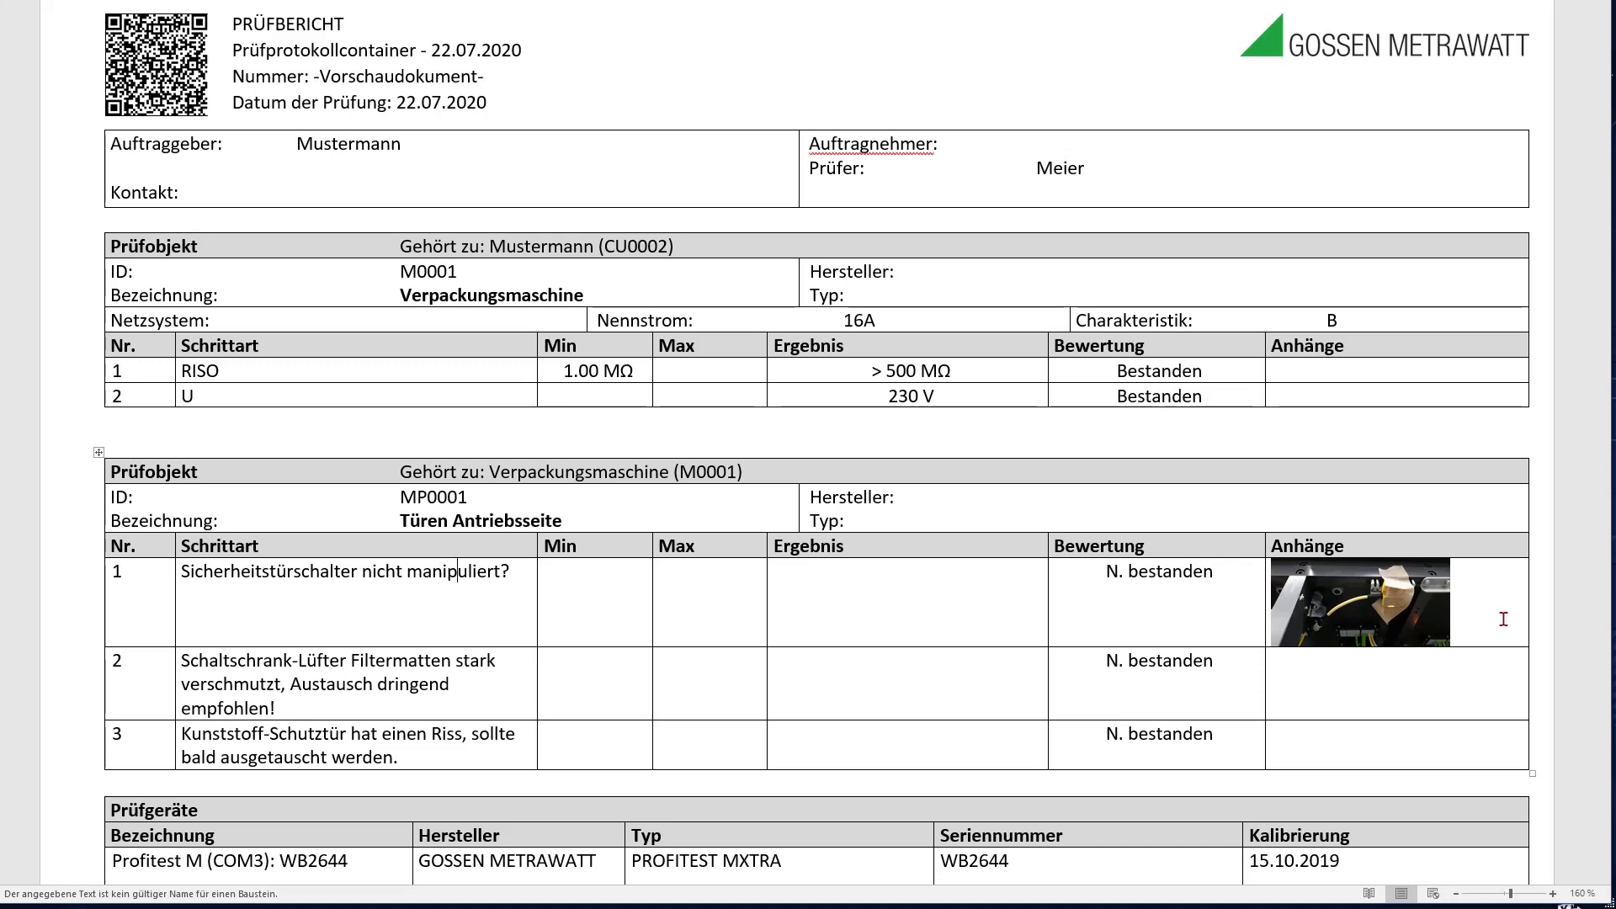
{"action": "key", "text": "F3"}
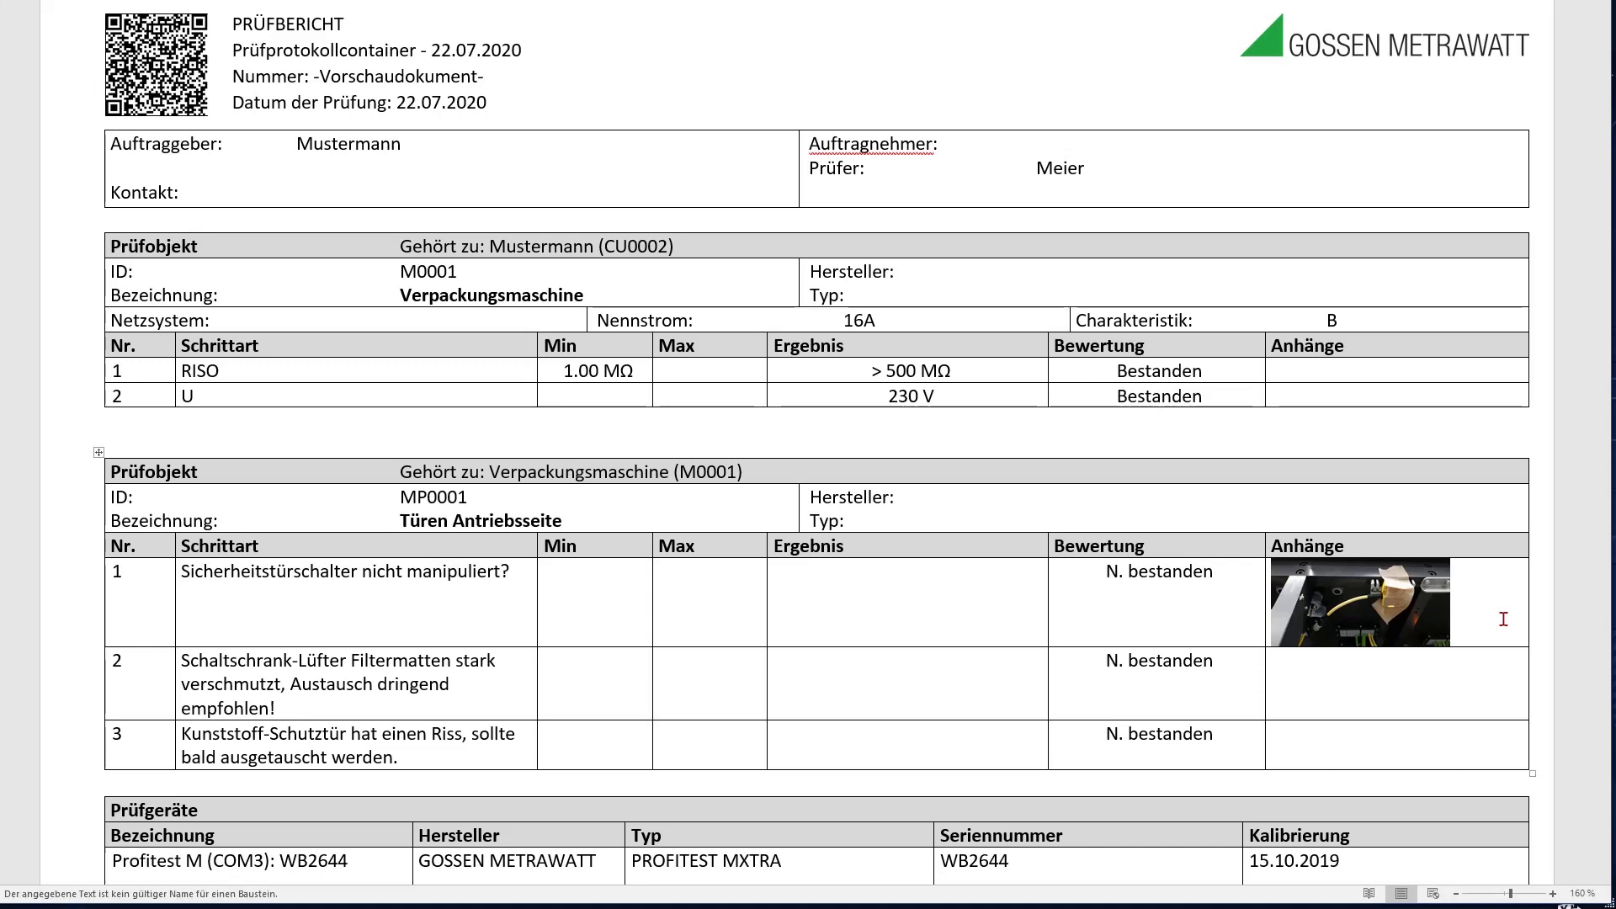